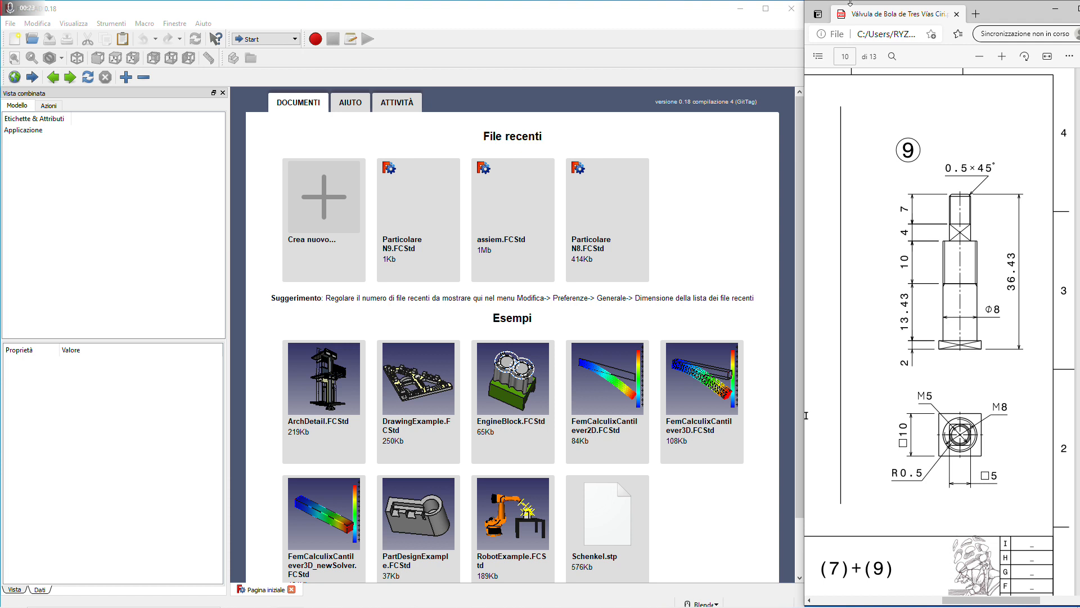
Create a new document and save it as Particolare N9.FCStd, replacing the existing file
click(318, 217)
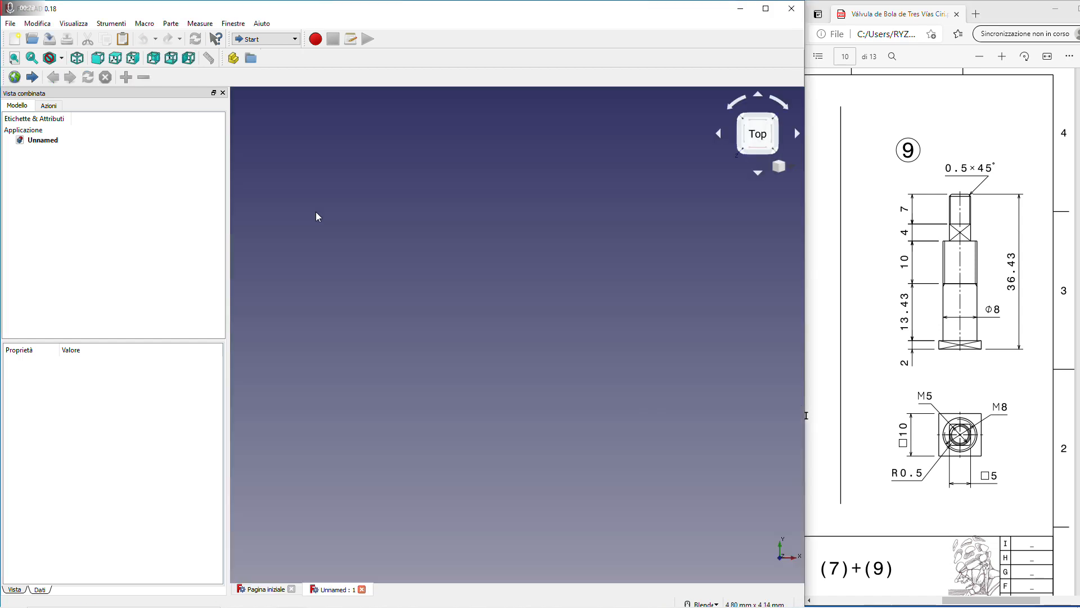
click(50, 39)
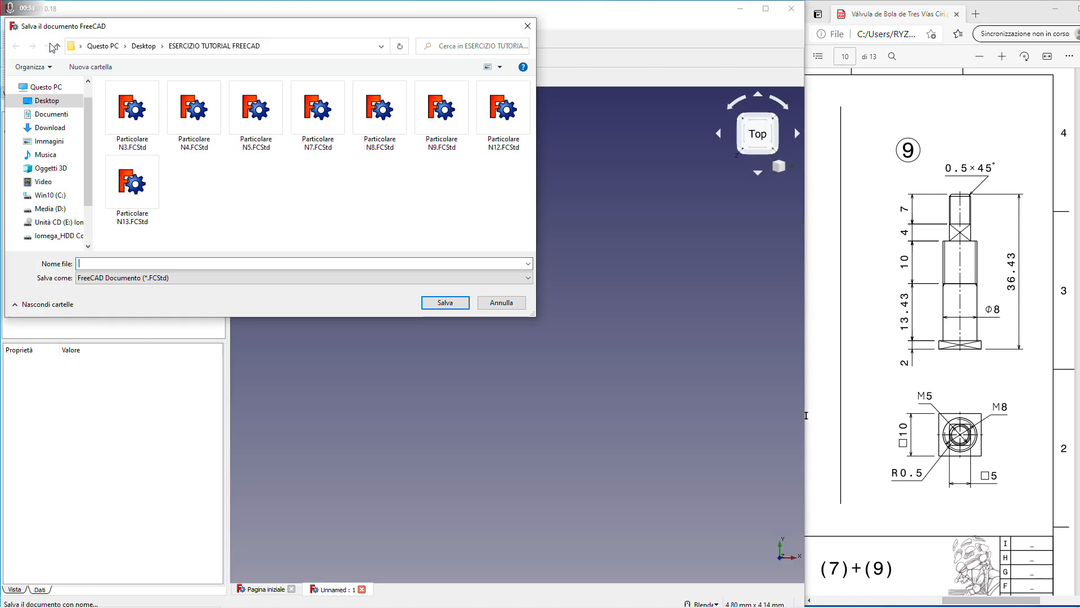
click(438, 145)
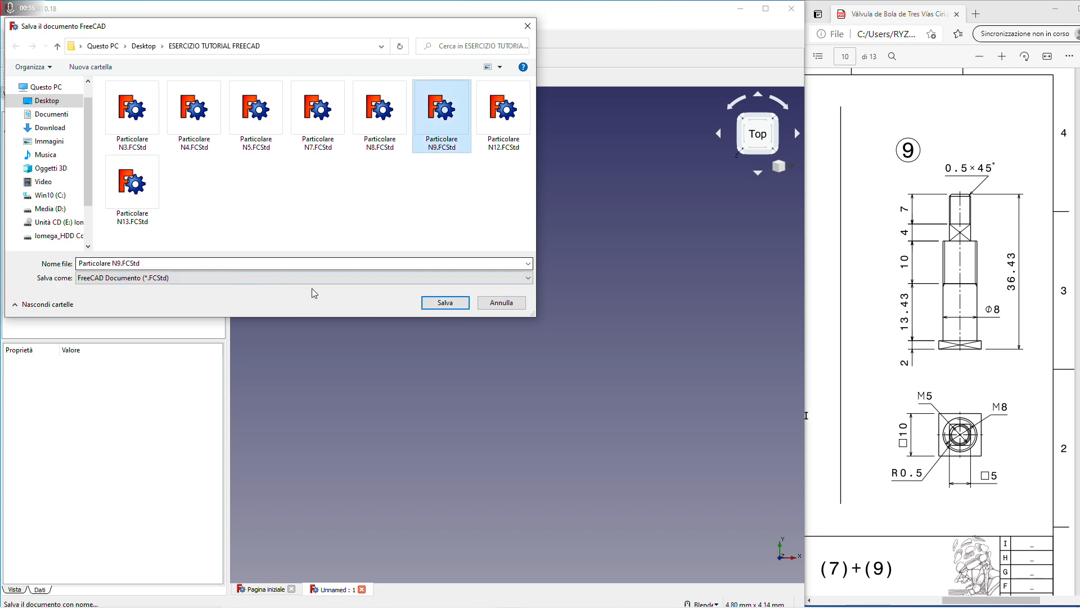
click(444, 302)
click(562, 312)
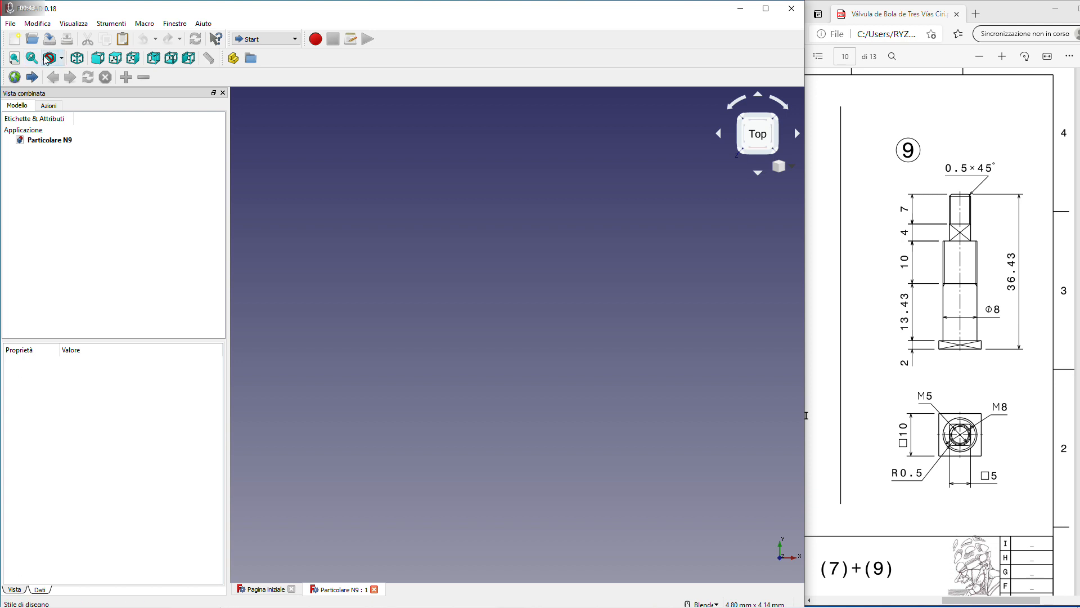
Show the origin axes and add a cube primitive in the Part workbench
click(66, 25)
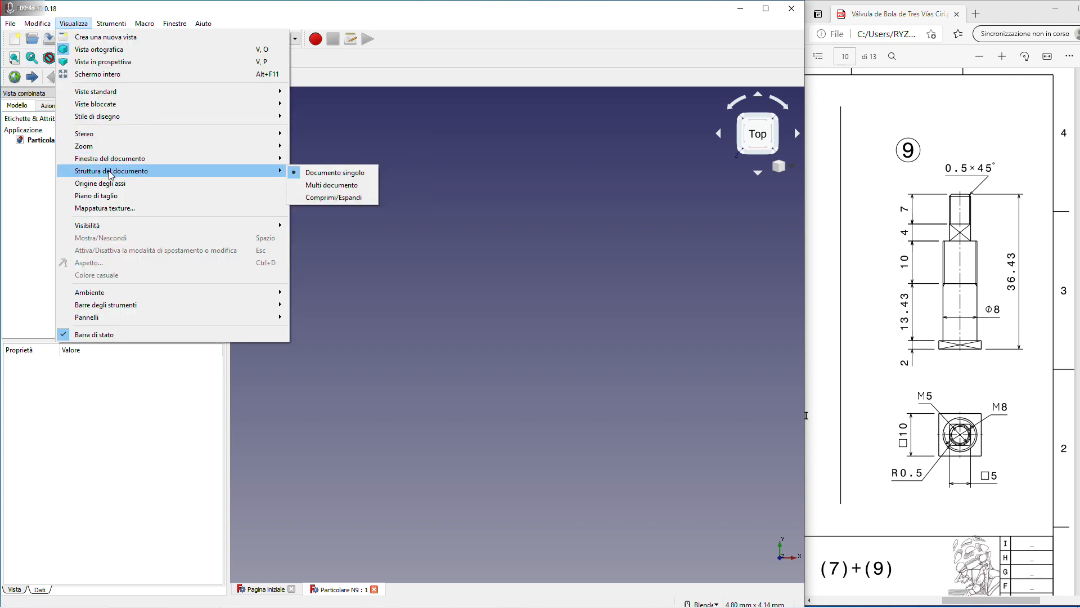
click(108, 183)
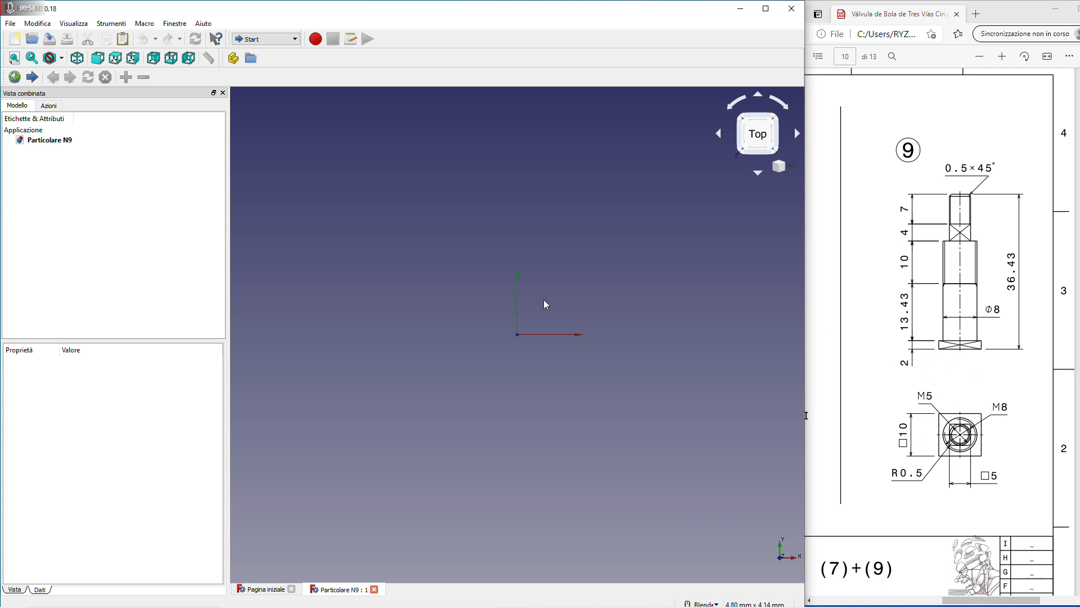
click(295, 38)
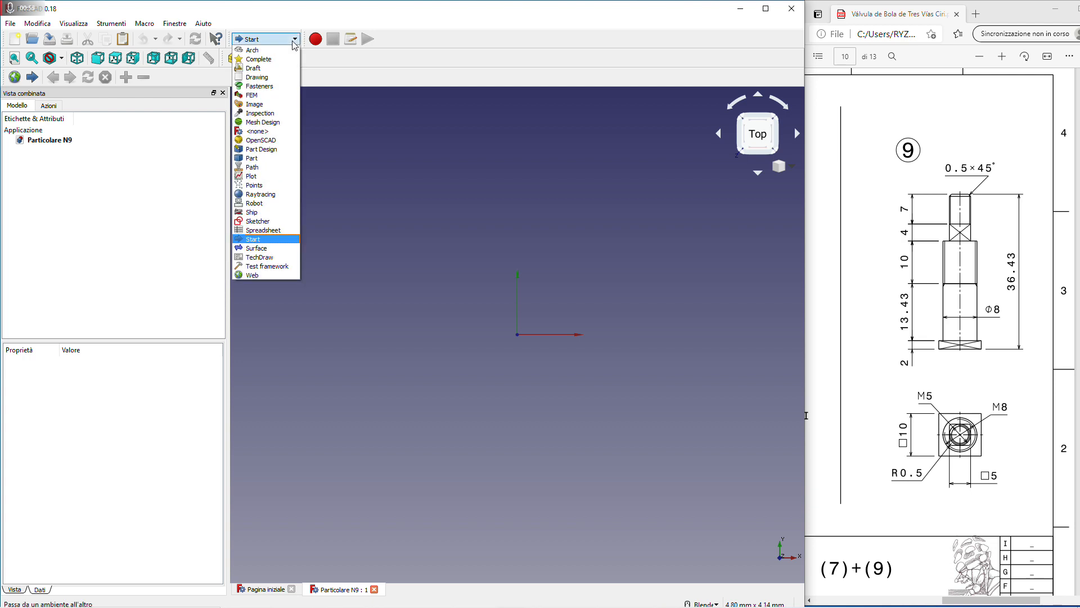
click(259, 158)
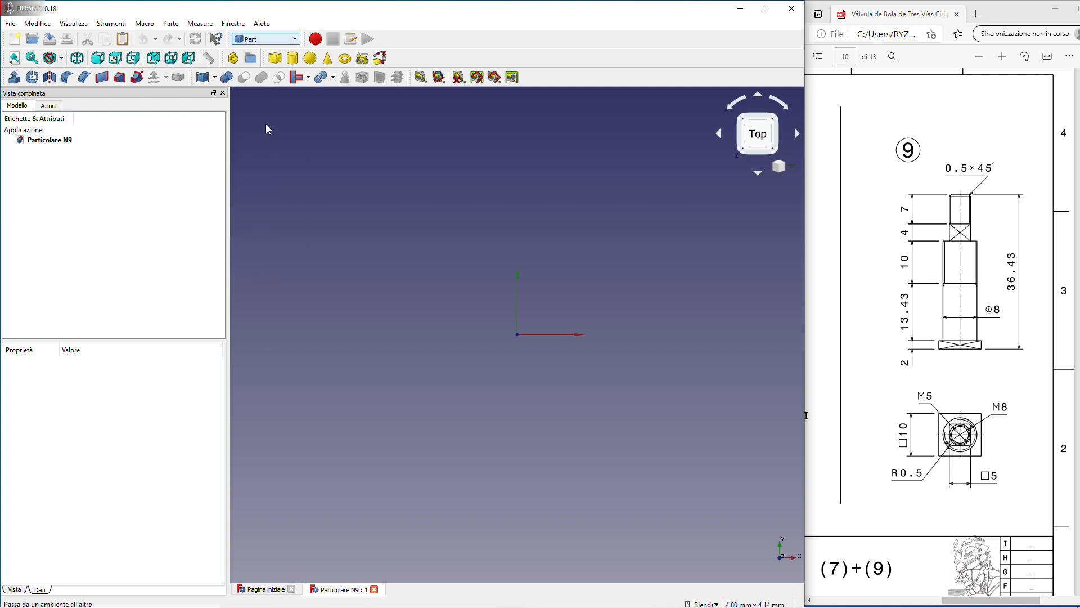
click(274, 60)
click(39, 151)
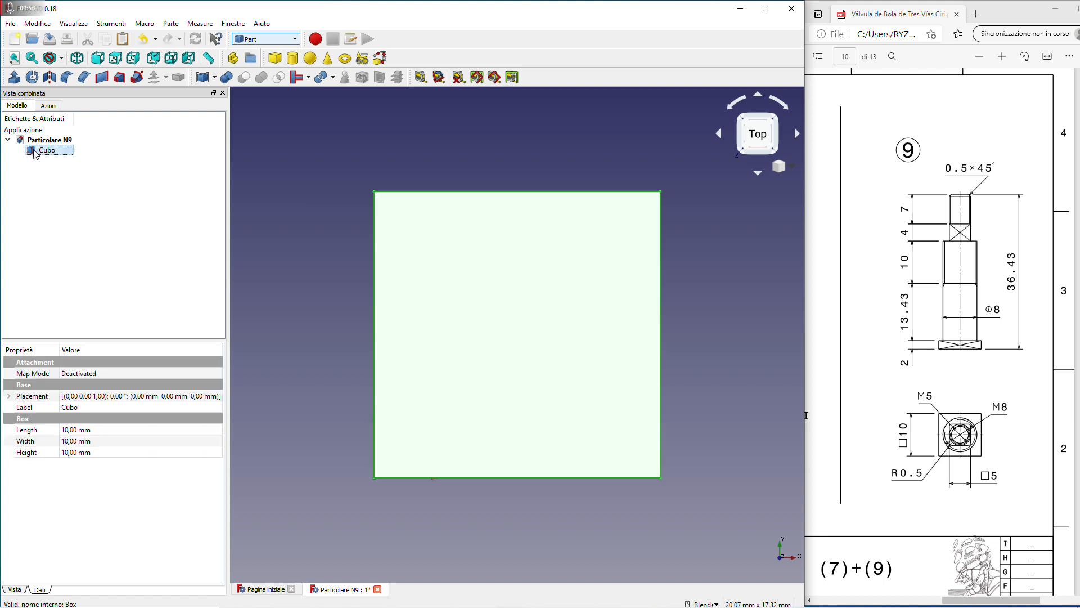
Set the cube's height to 3 mm
middle_drag(661, 401, 716, 349)
middle_drag(609, 462, 549, 309)
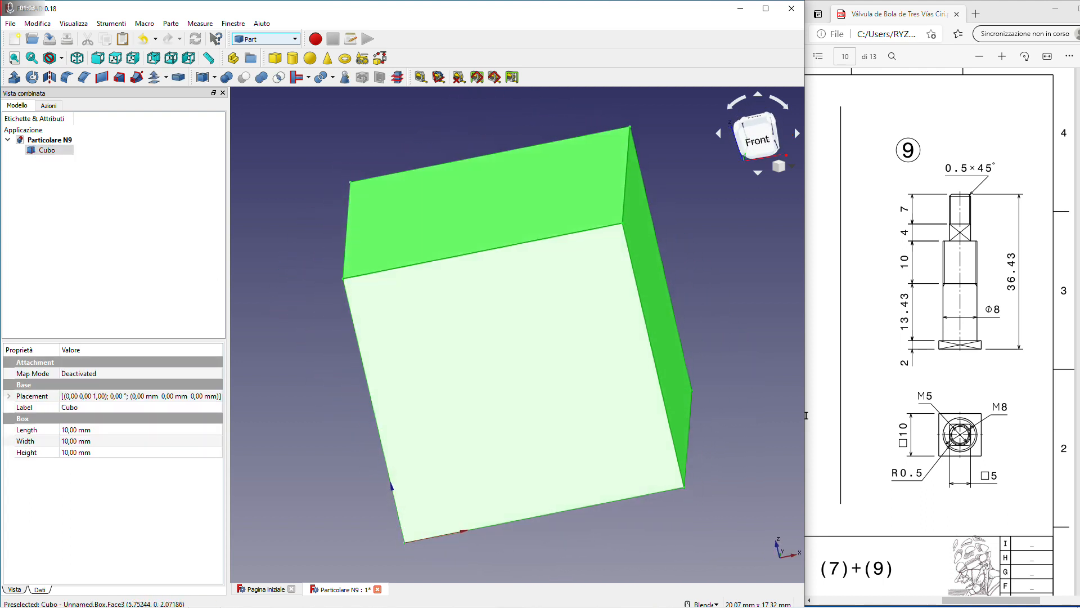
middle_drag(530, 427, 486, 396)
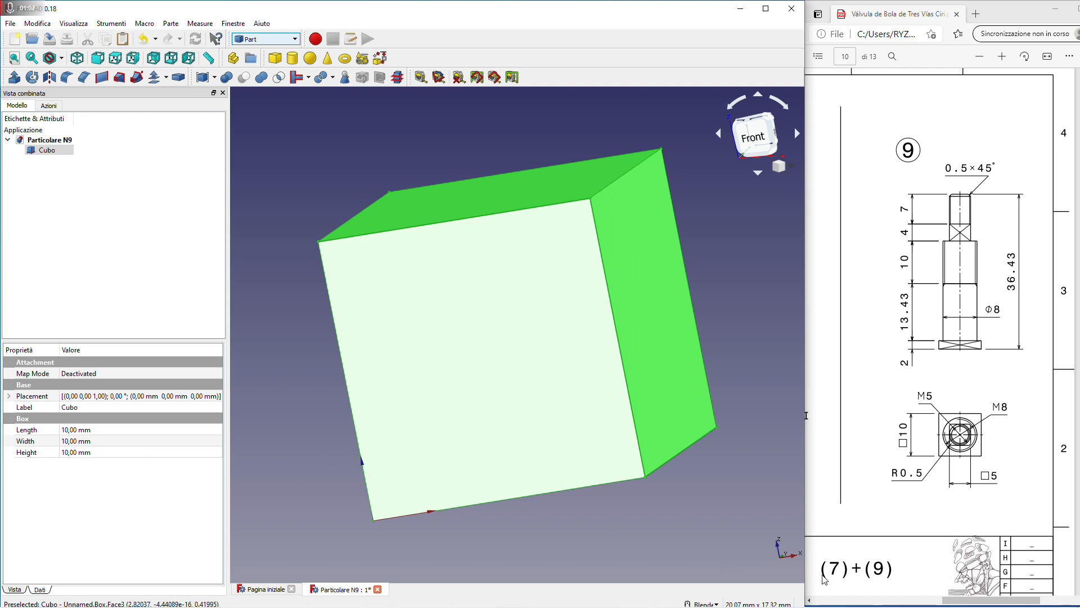
click(110, 454)
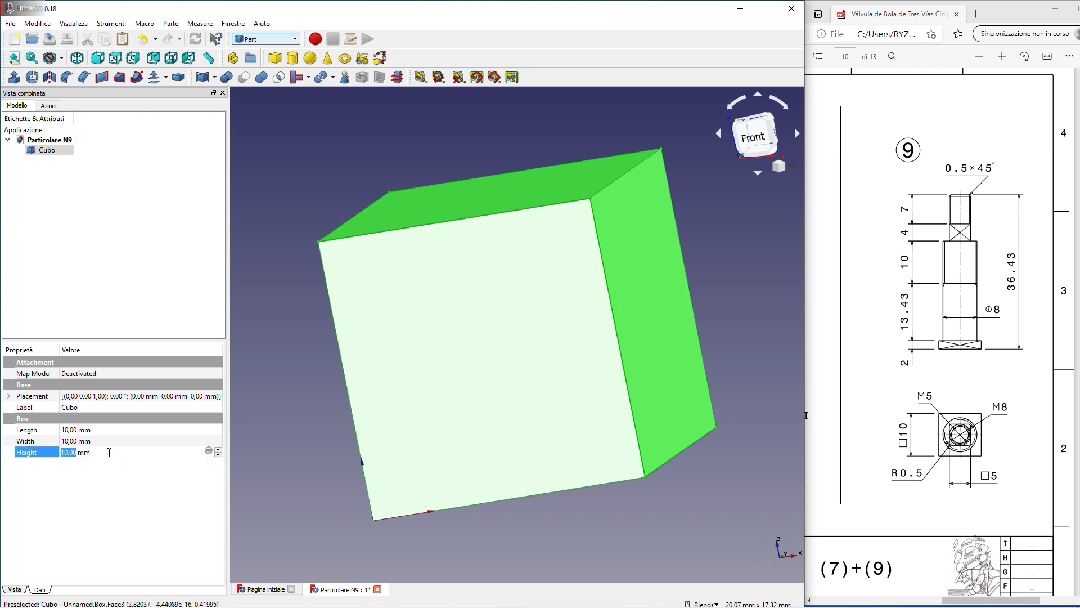
scroll(109, 452, down, 5)
scroll(110, 453, down, 2)
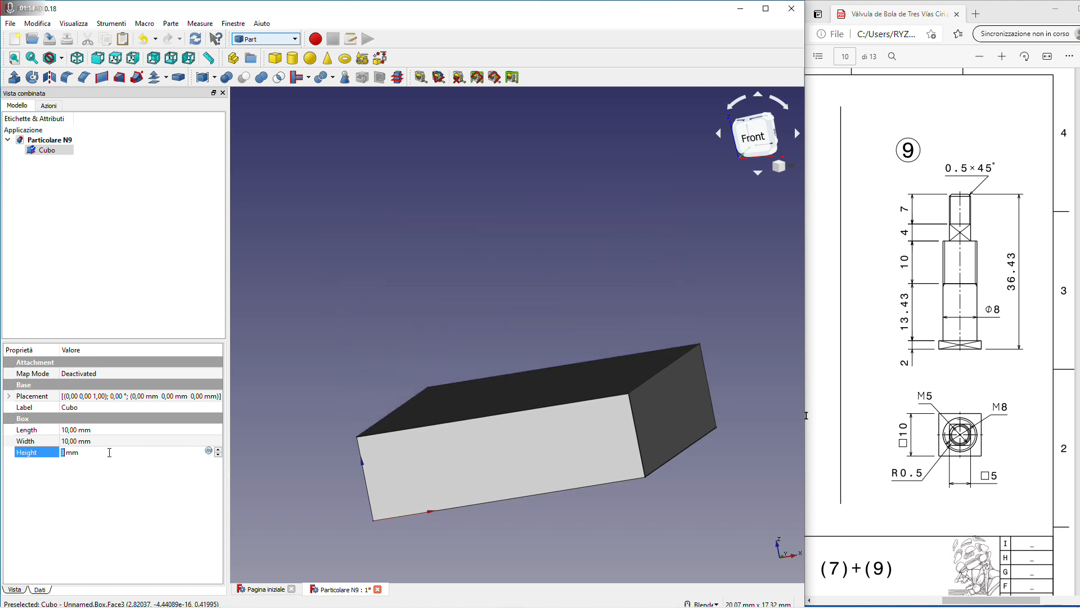
Add a cylinder primitive alongside the flattened cube
middle_drag(710, 360, 747, 375)
middle_drag(513, 450, 442, 279)
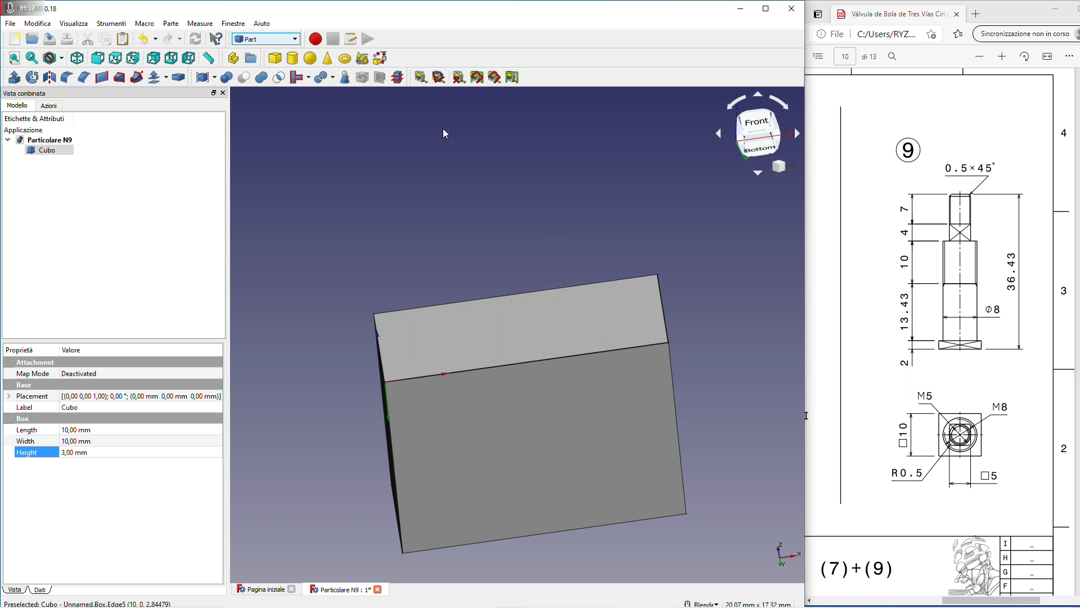
click(292, 58)
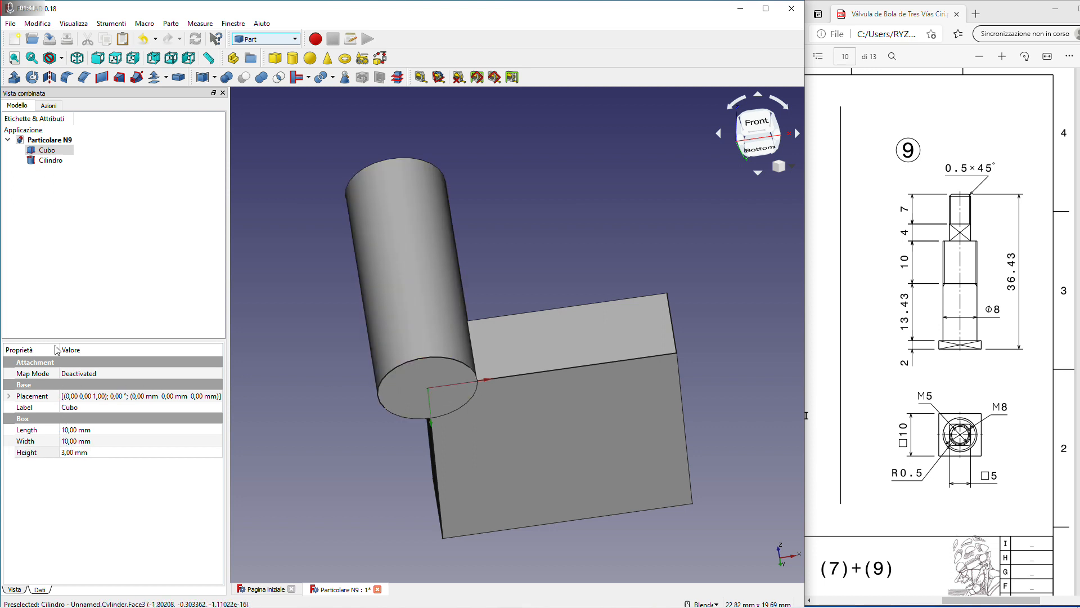
Centre the cube on the origin by setting its placement position to x -5 mm and y -5 mm
click(49, 151)
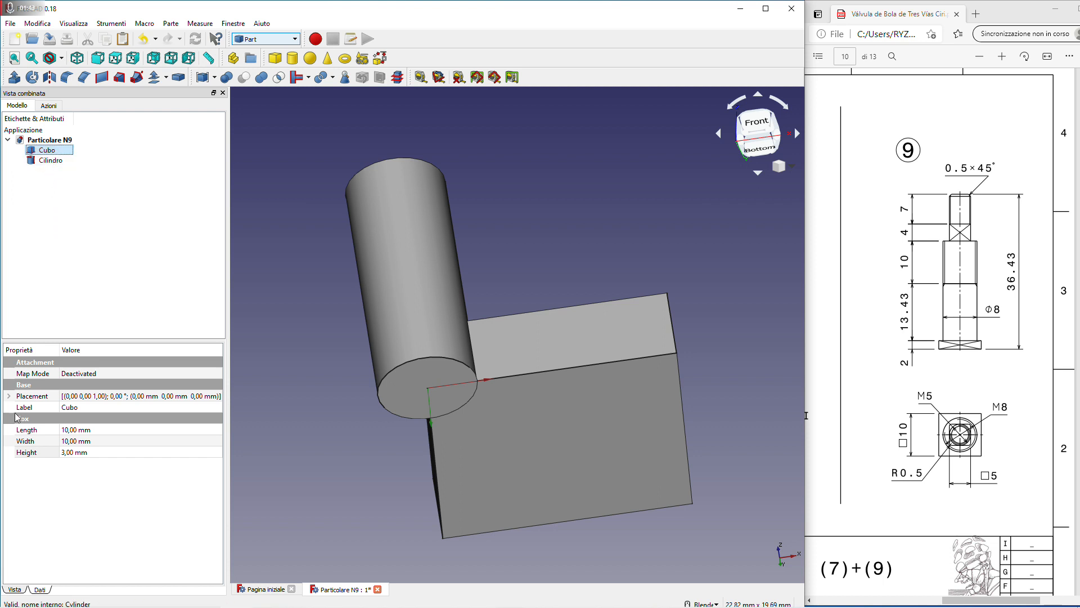
click(8, 396)
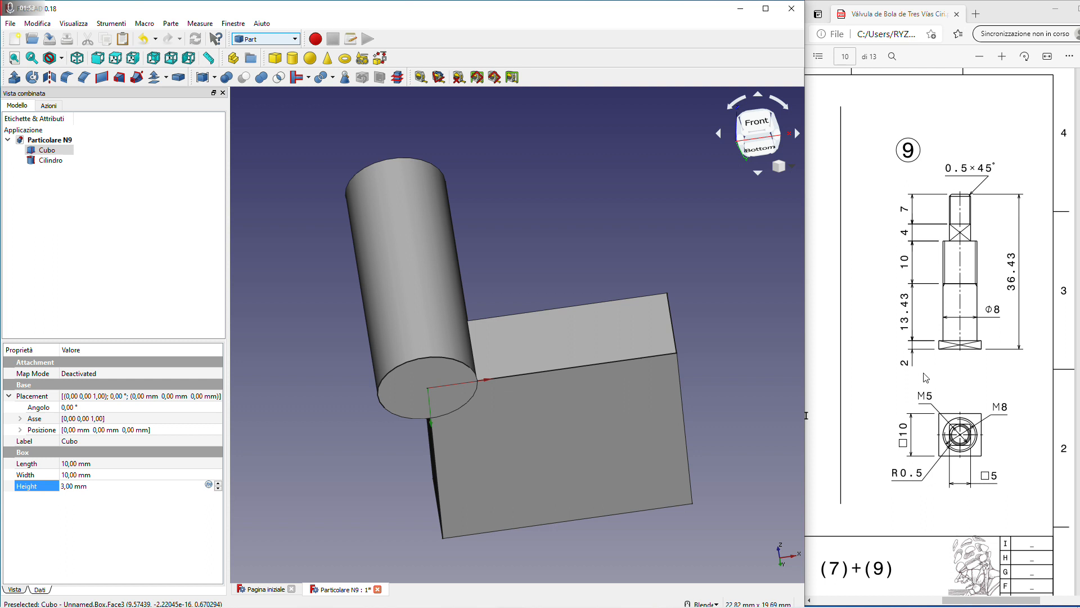
click(21, 432)
click(71, 452)
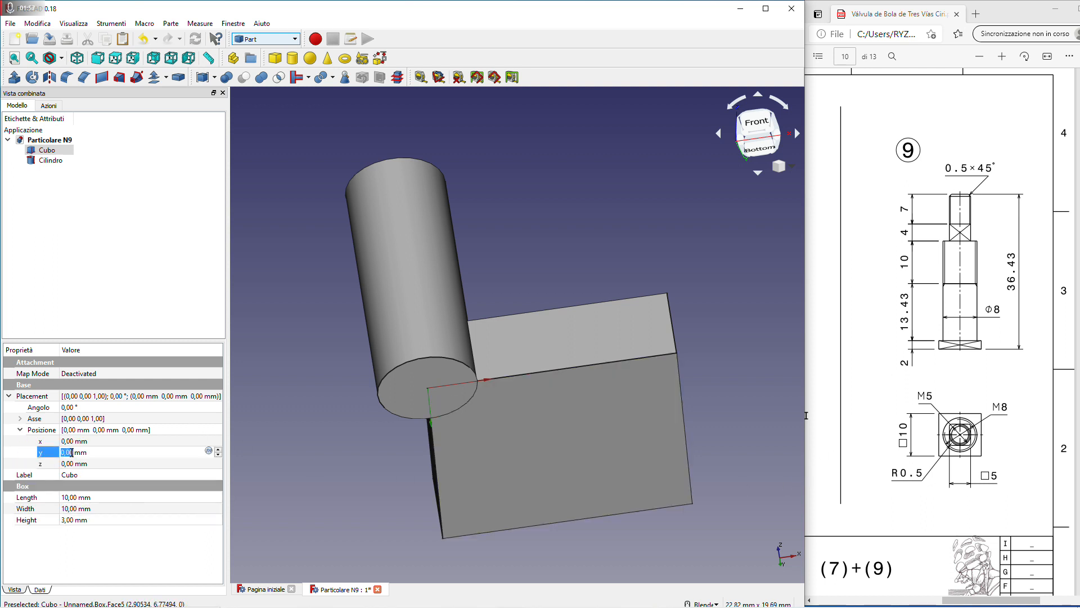
scroll(72, 452, up, 5)
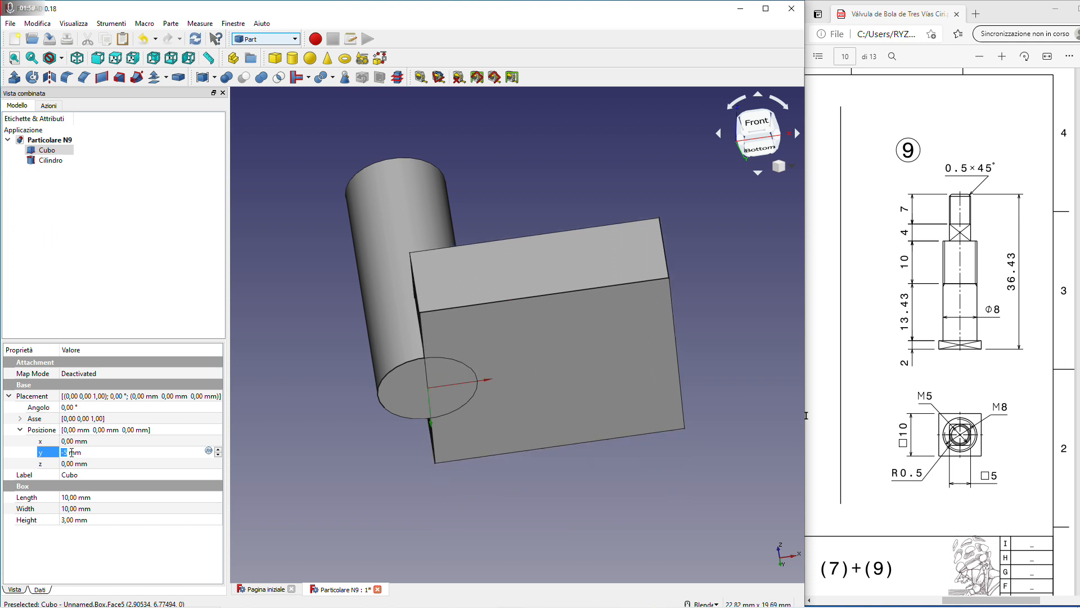
click(77, 441)
scroll(76, 441, down, 4)
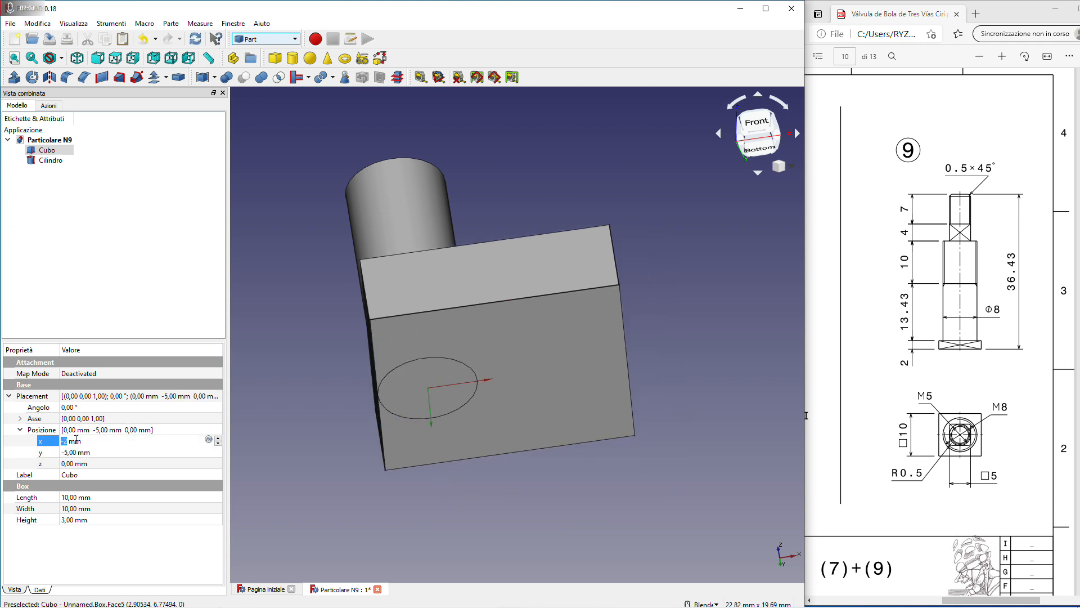
scroll(77, 441, down, 1)
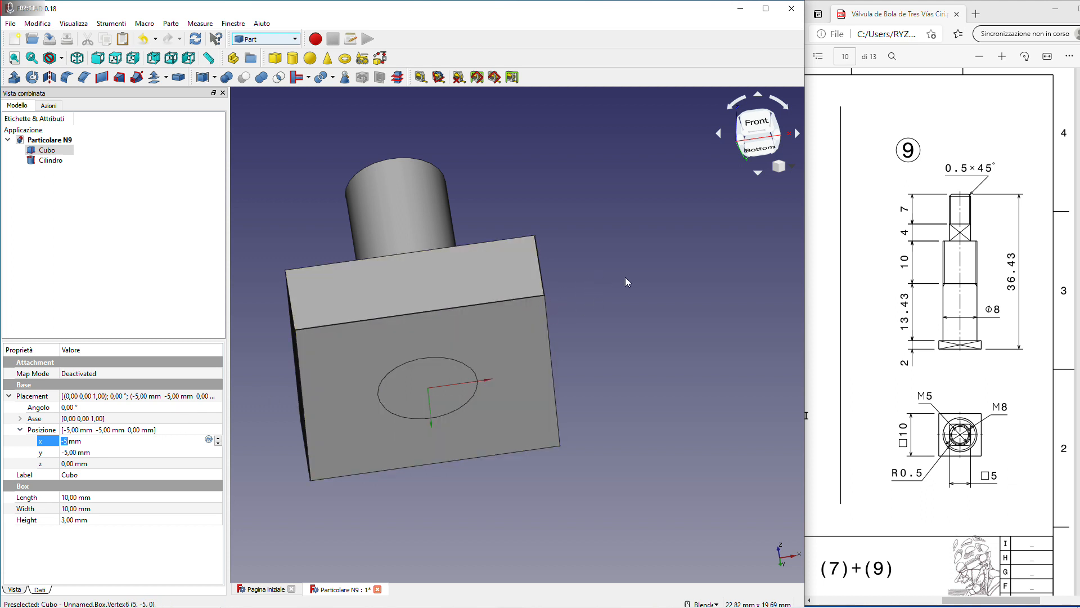
Set the cylinder's radius to 4 mm and its height to 13.43 mm
middle_drag(626, 273, 794, 128)
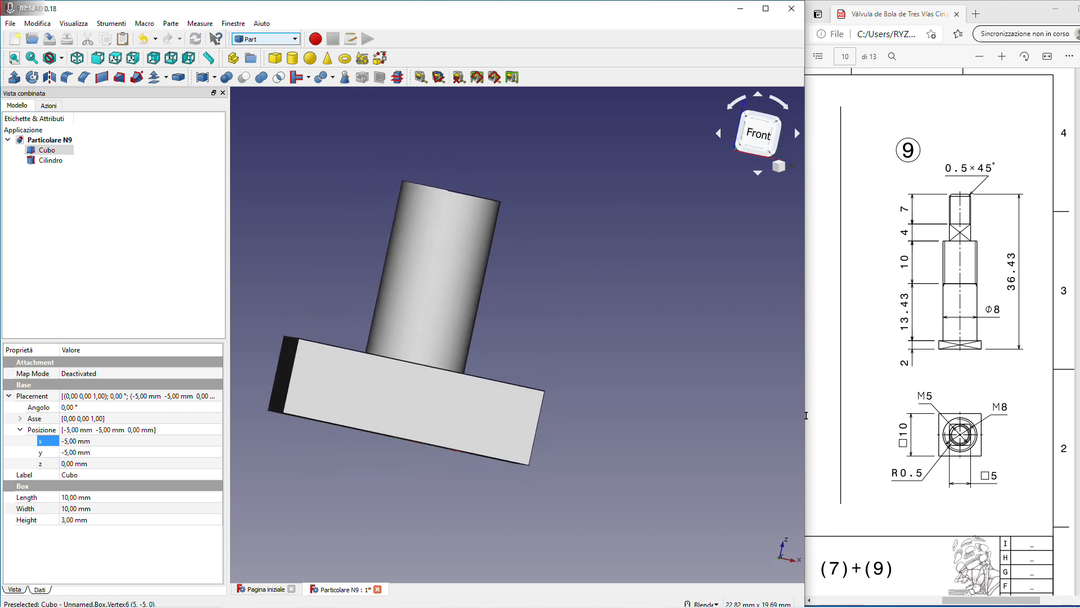
click(413, 307)
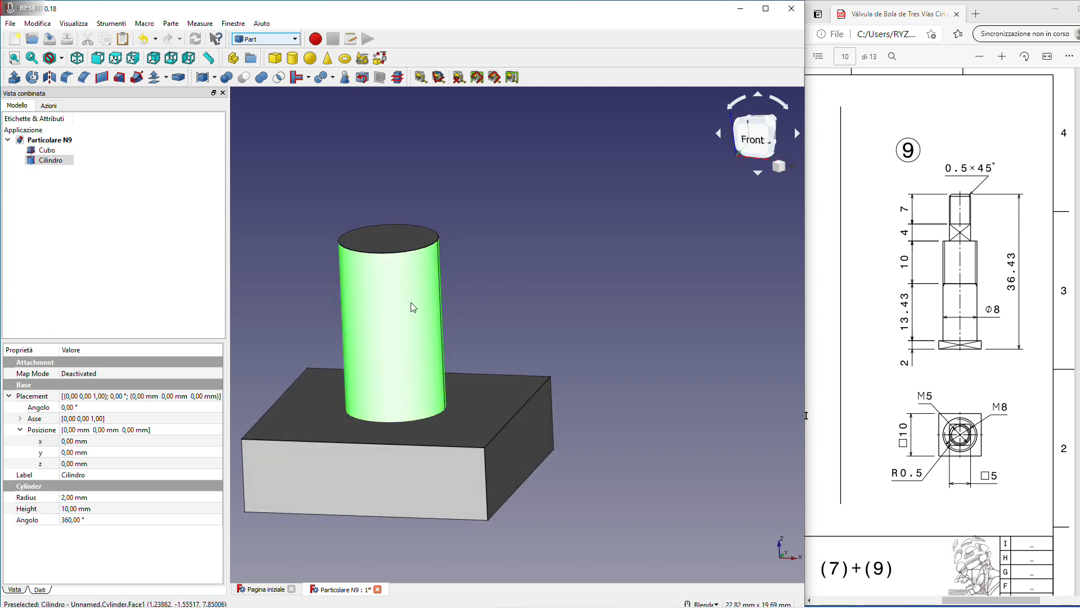
click(77, 497)
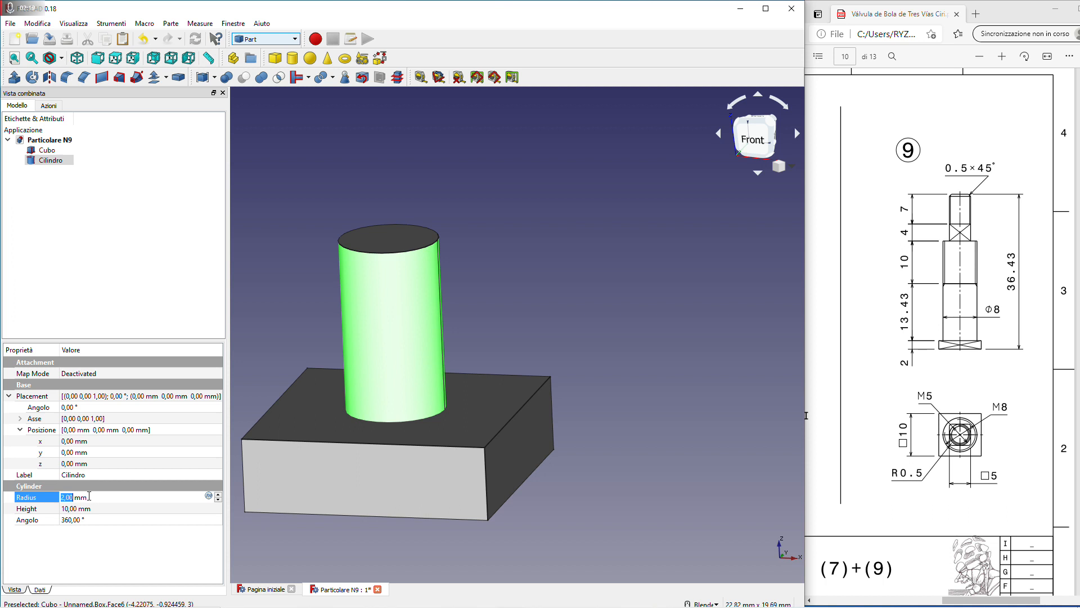
text(4)
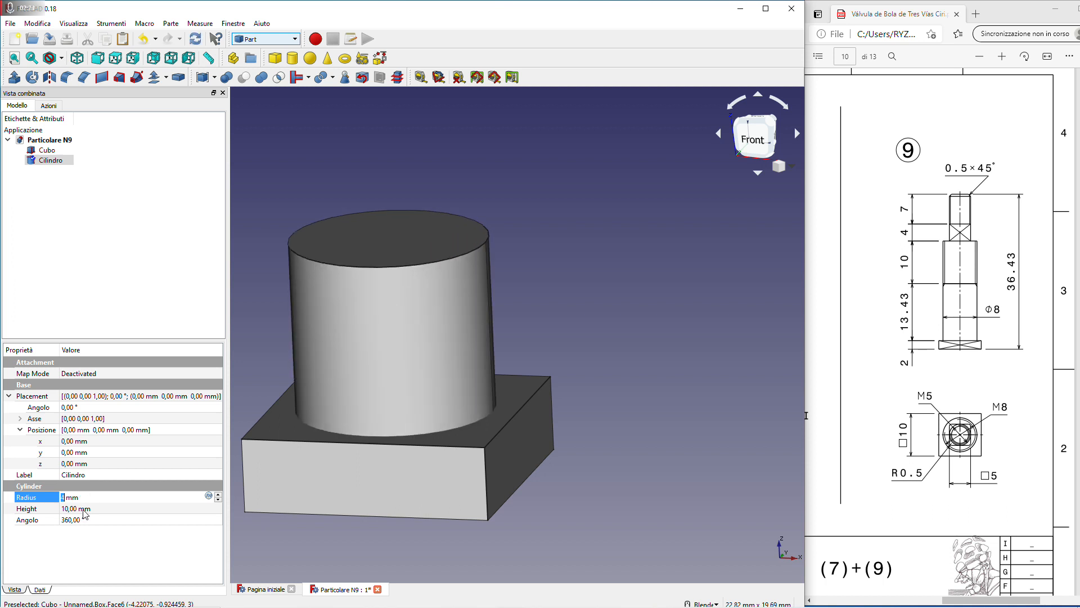
click(84, 510)
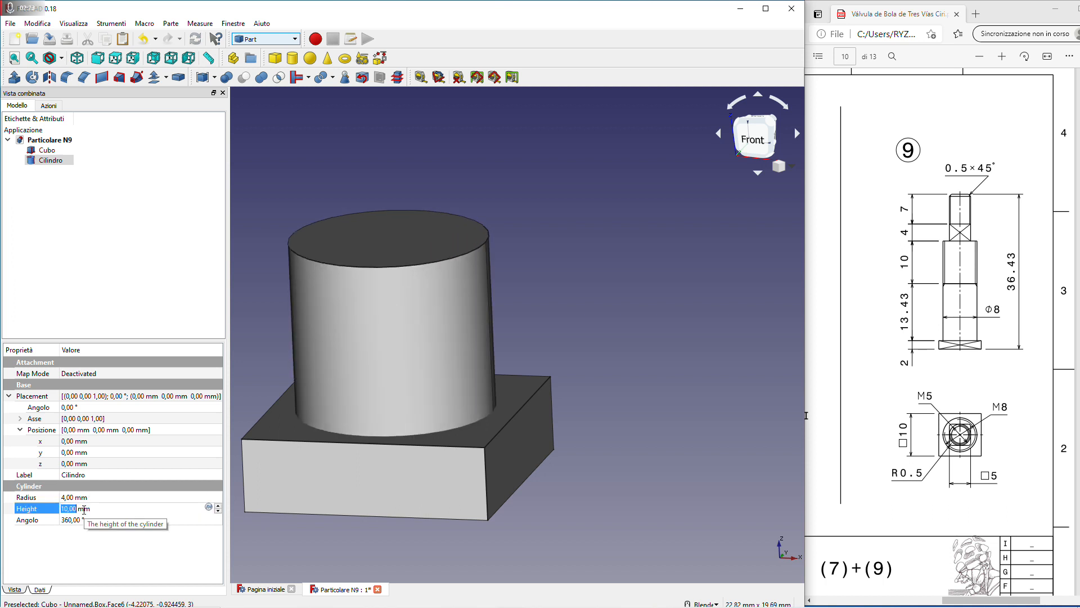
text(13,43)
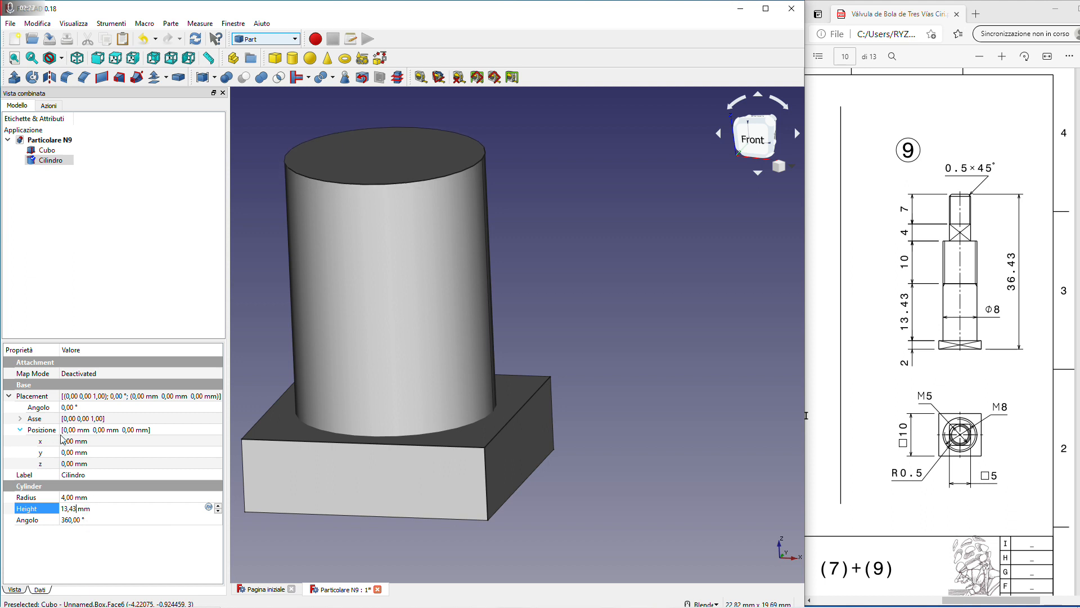
Raise the cylinder by setting its placement z position to 2 mm
click(78, 463)
text(2)
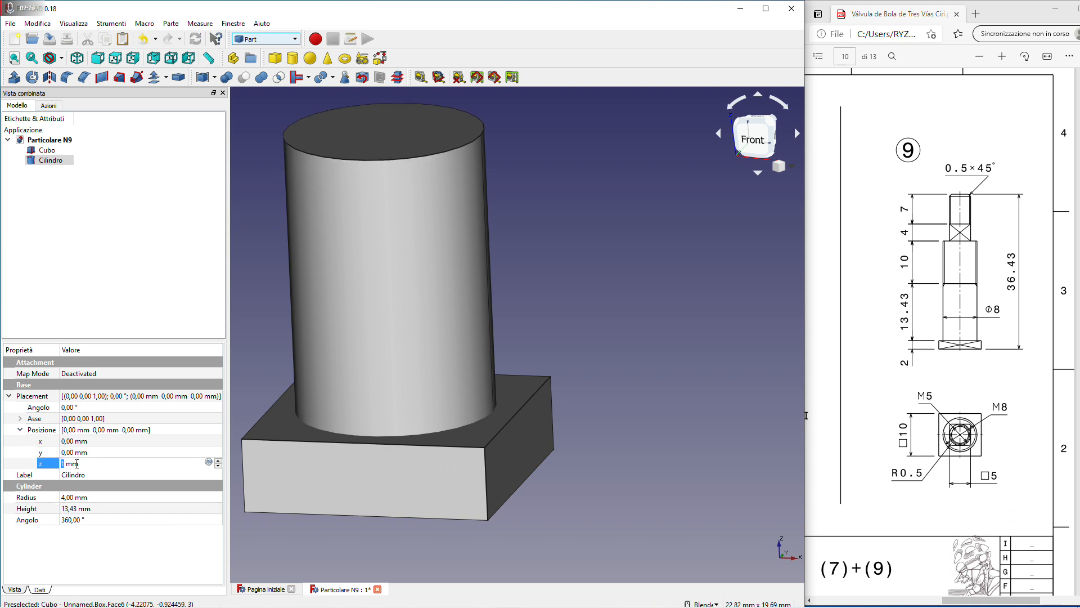
click(622, 400)
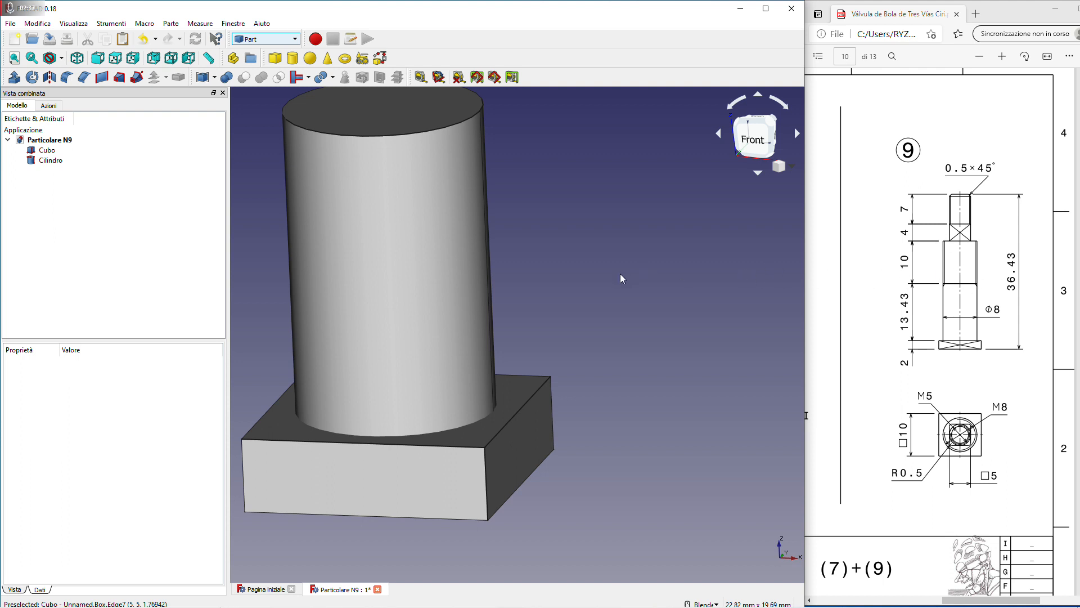
Switch to the Fasteners workbench and insert a threaded rod into the model
scroll(616, 242, down, 5)
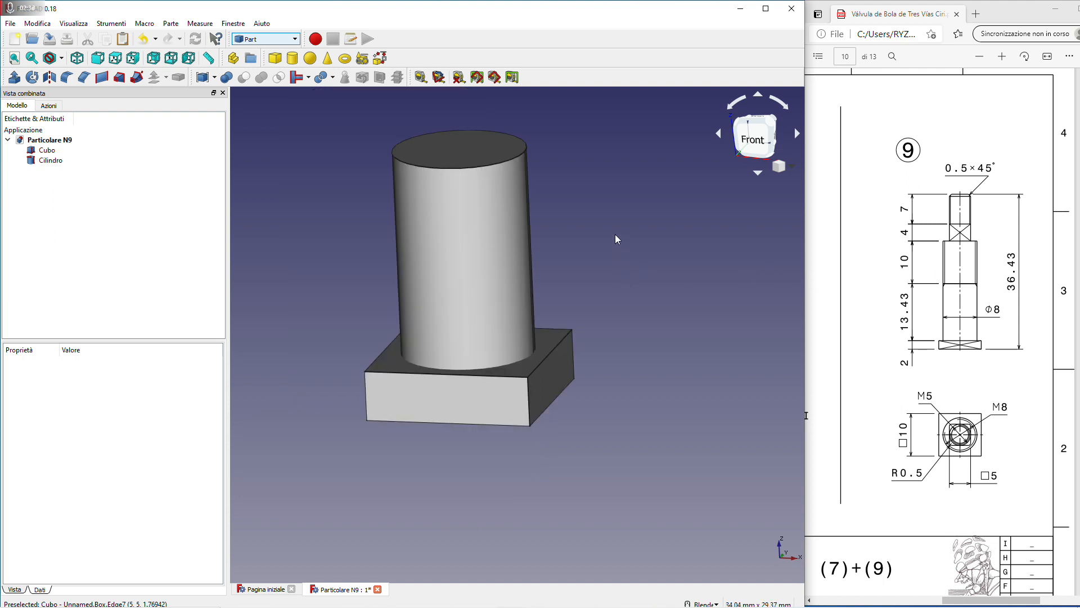
click(796, 132)
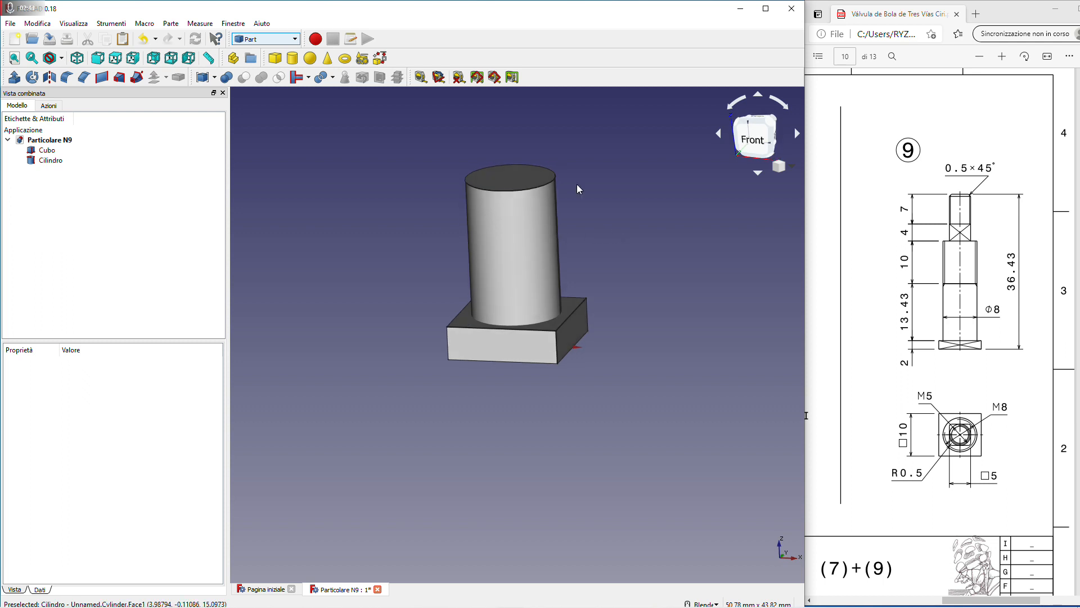
click(293, 40)
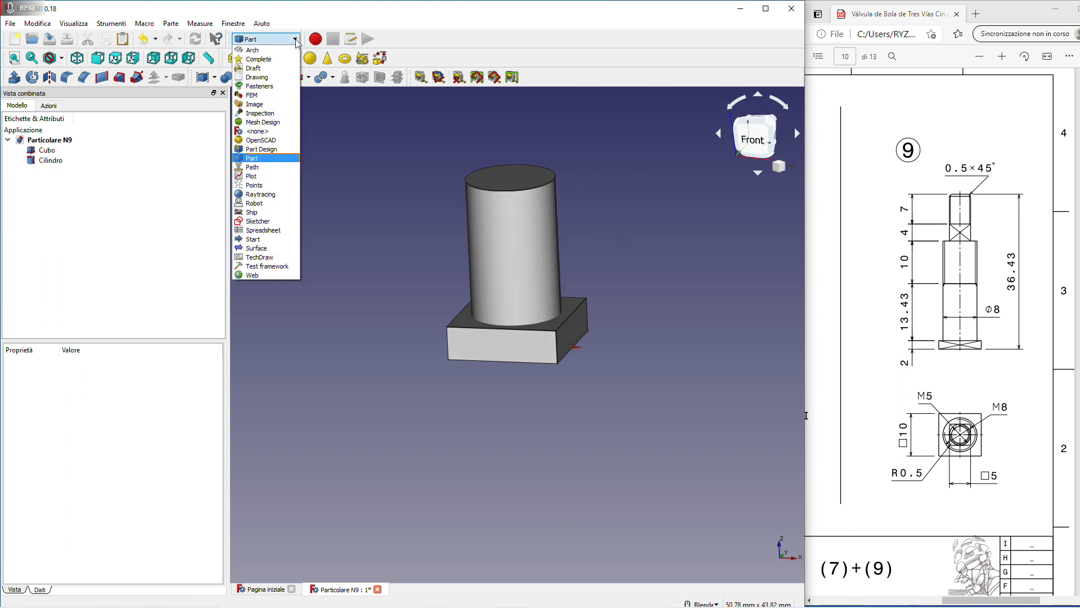
click(274, 86)
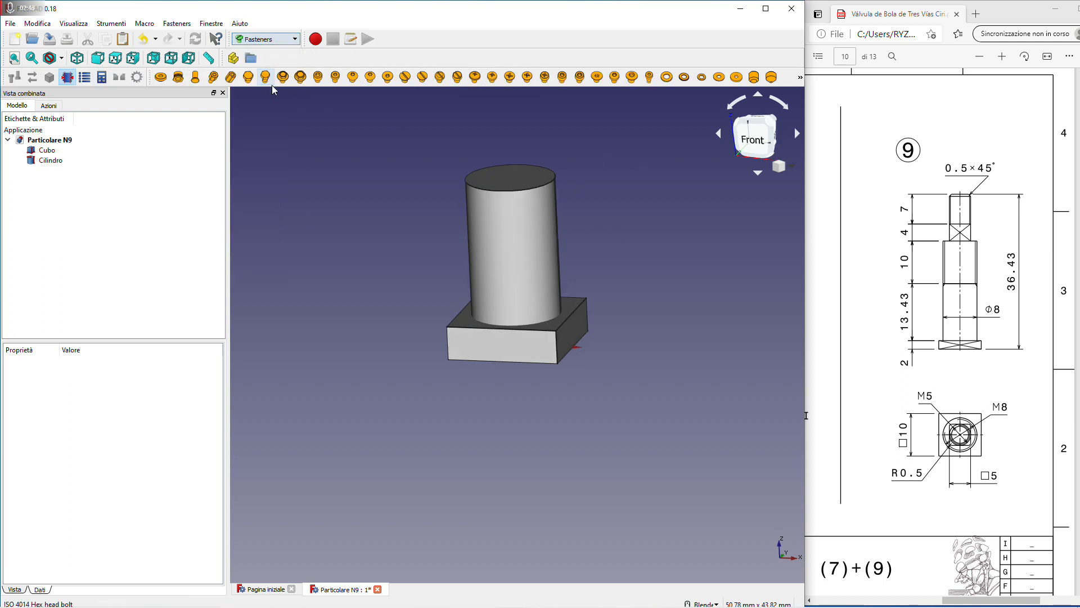
click(800, 77)
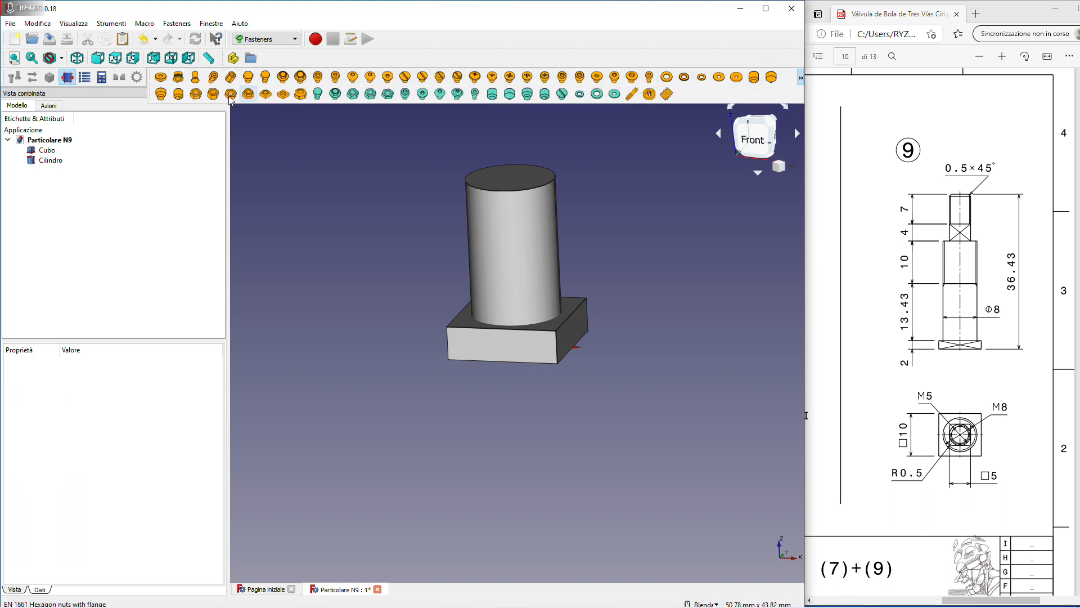
click(667, 94)
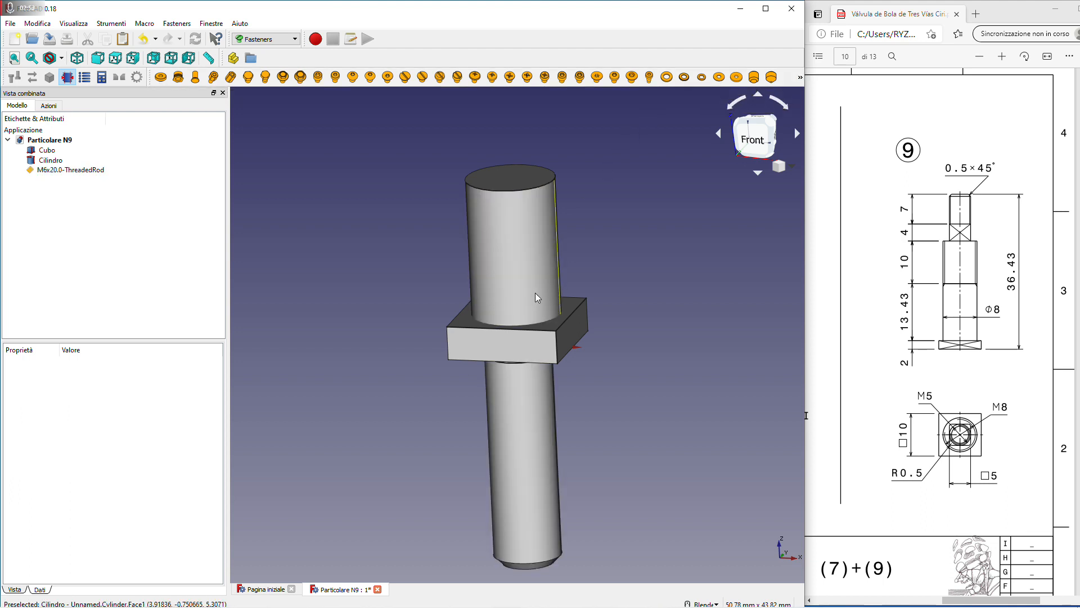
Set the threaded rod's diameter to M8
click(67, 170)
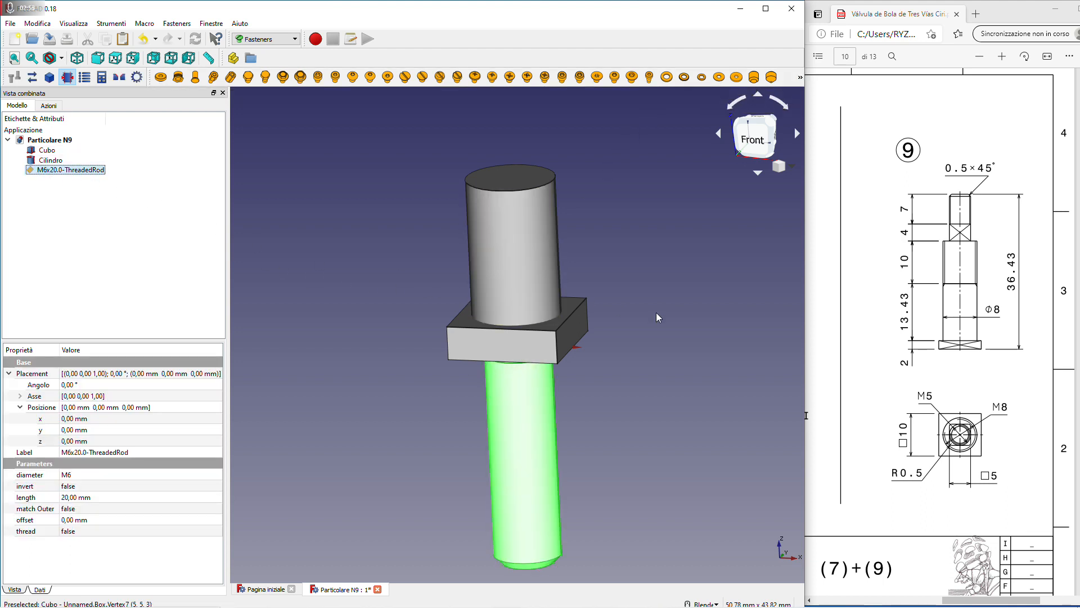
middle_drag(656, 312, 692, 316)
middle_drag(684, 390, 608, 366)
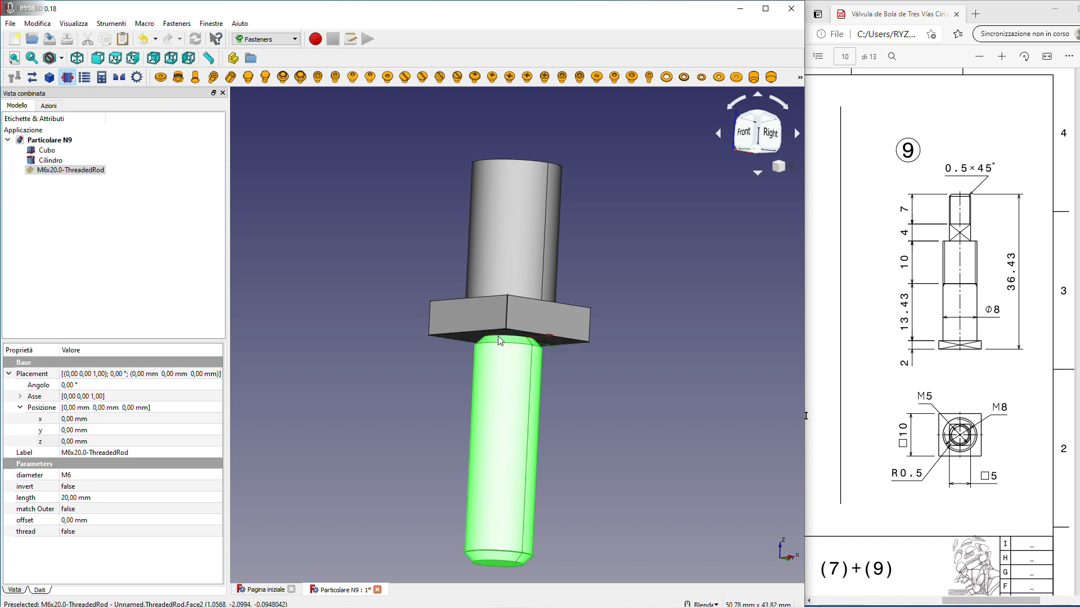
click(796, 131)
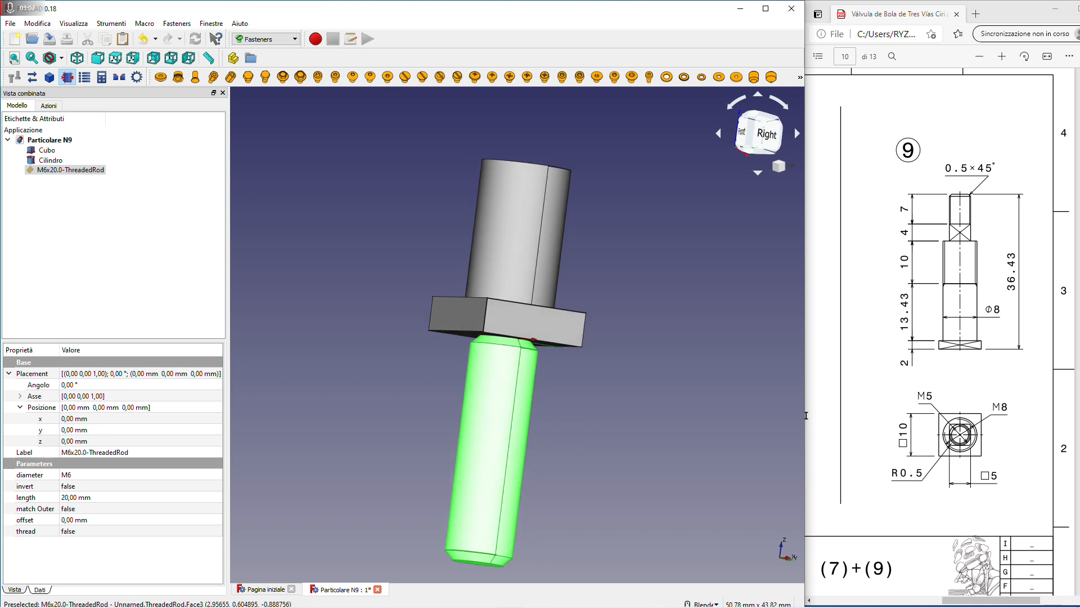
middle_drag(469, 349, 523, 351)
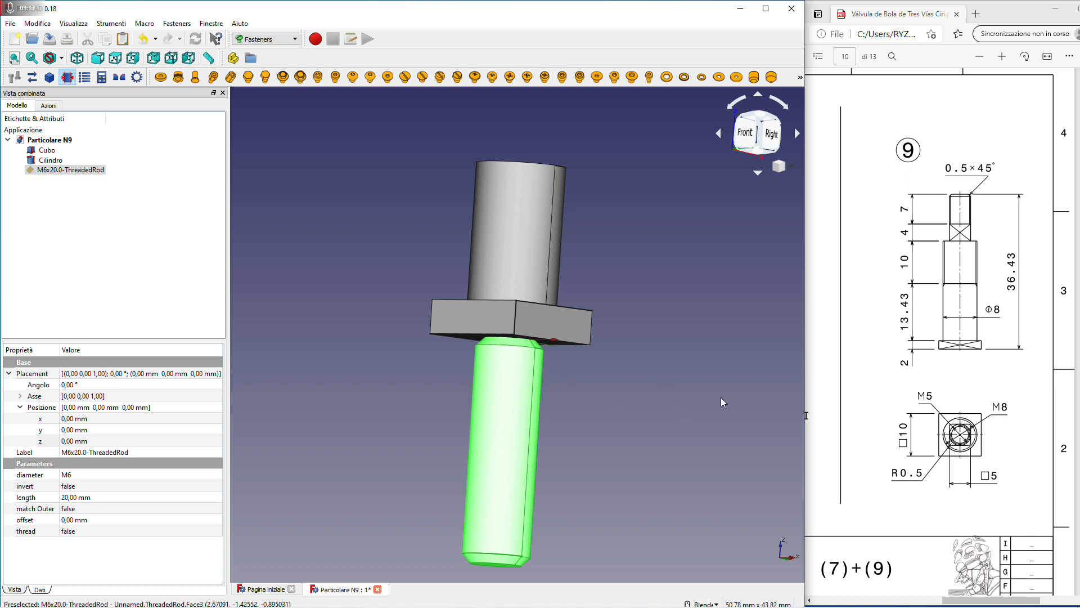
click(797, 133)
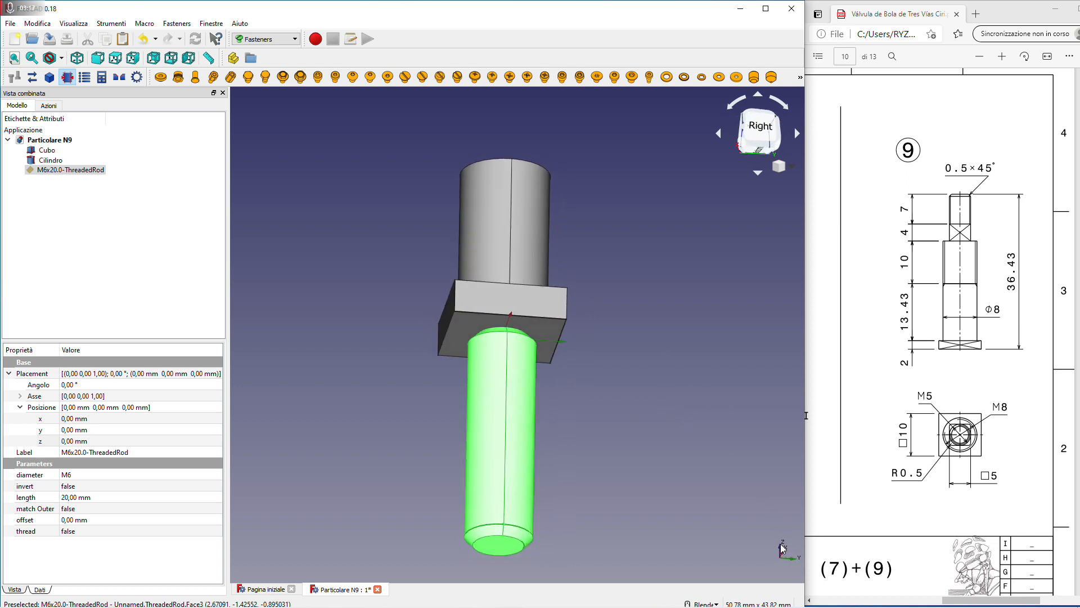
middle_drag(644, 440, 698, 485)
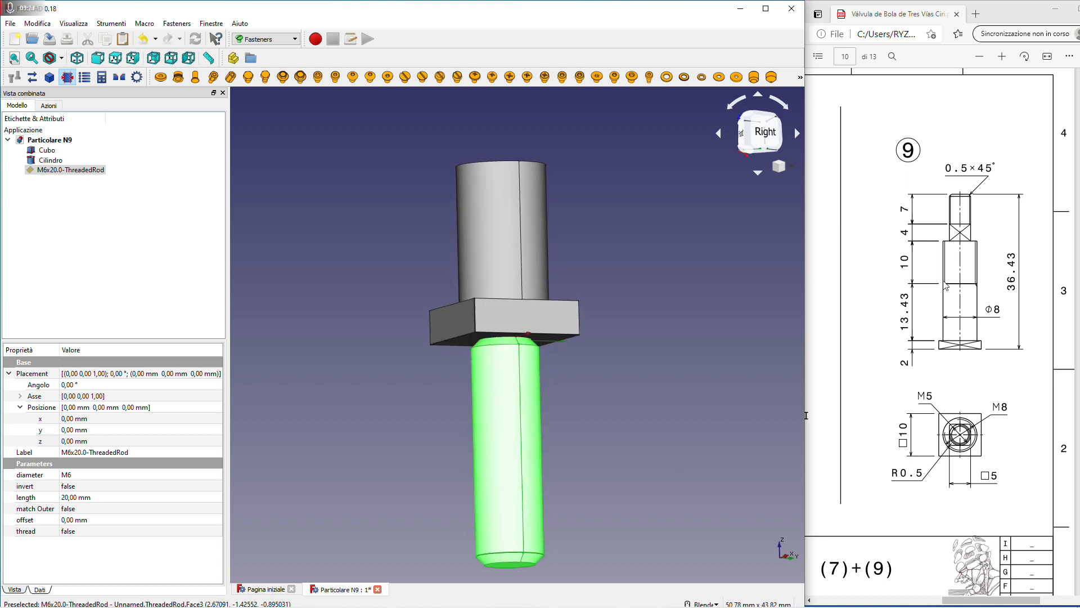
click(72, 480)
click(74, 477)
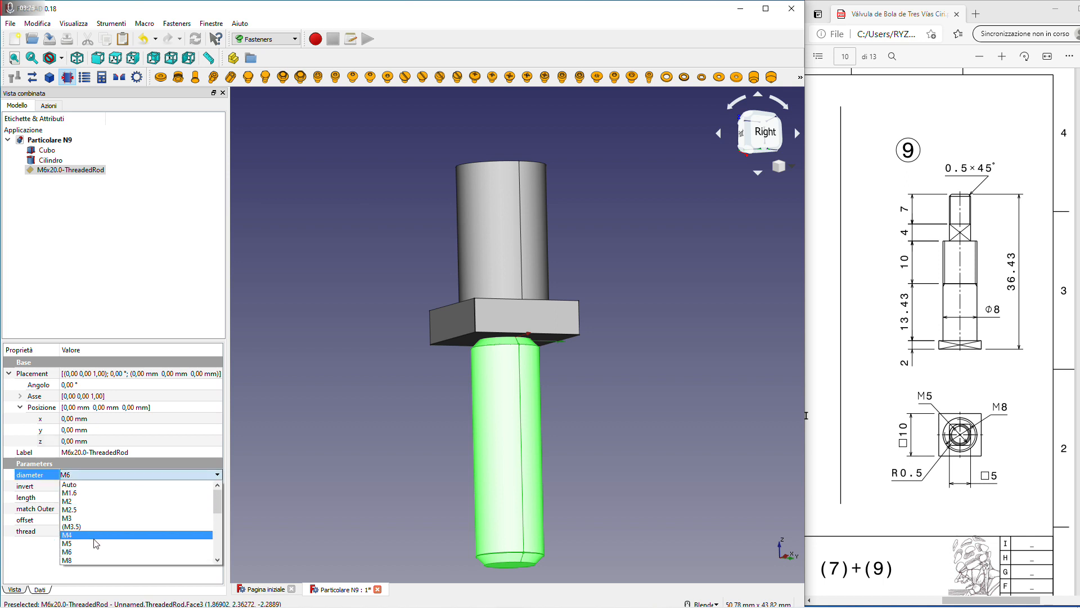
click(79, 560)
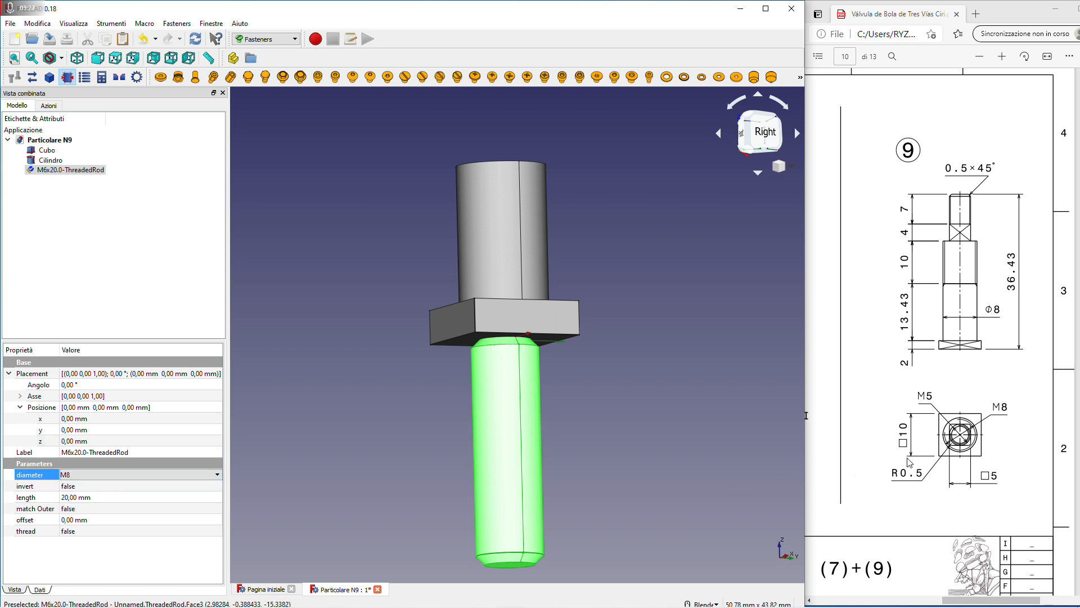
Turn on the real thread geometry for the M8 rod by setting its thread property to true
click(80, 537)
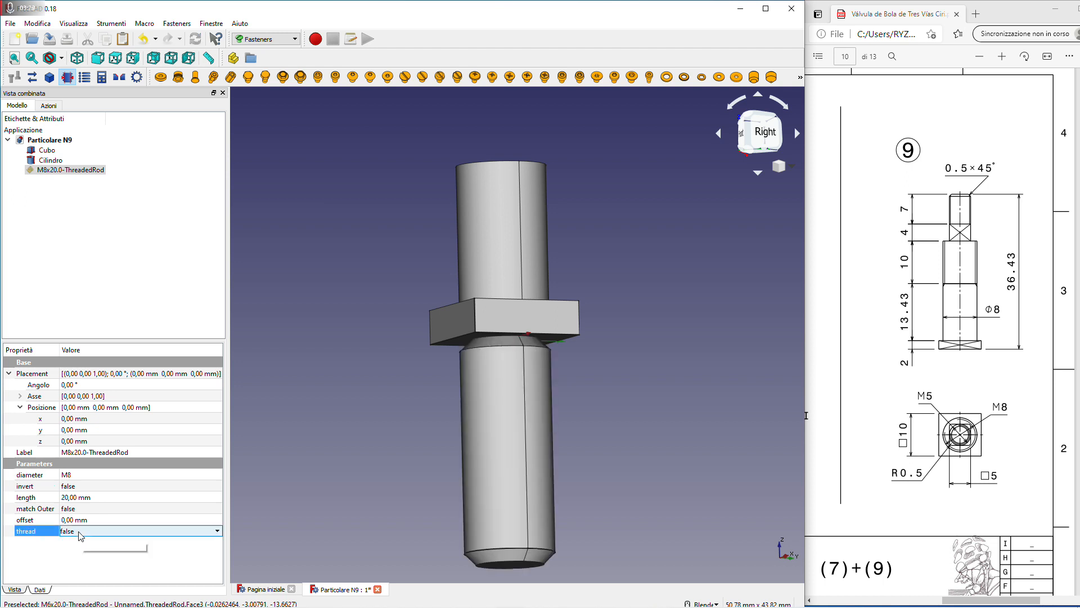
click(78, 532)
click(71, 549)
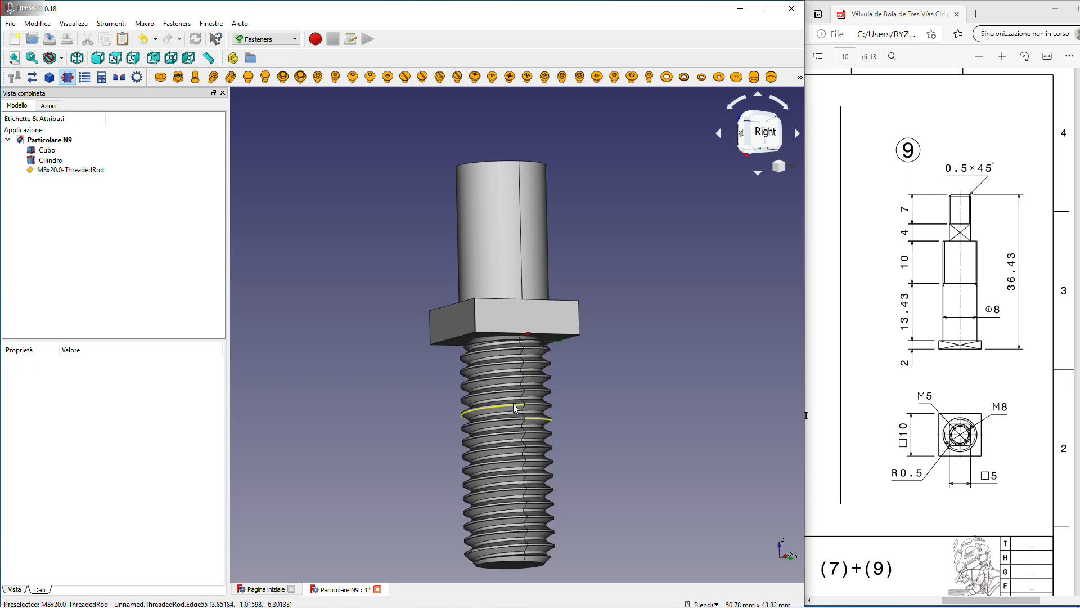
Open the threaded rod's placement for editing and enable incremental changes
click(83, 170)
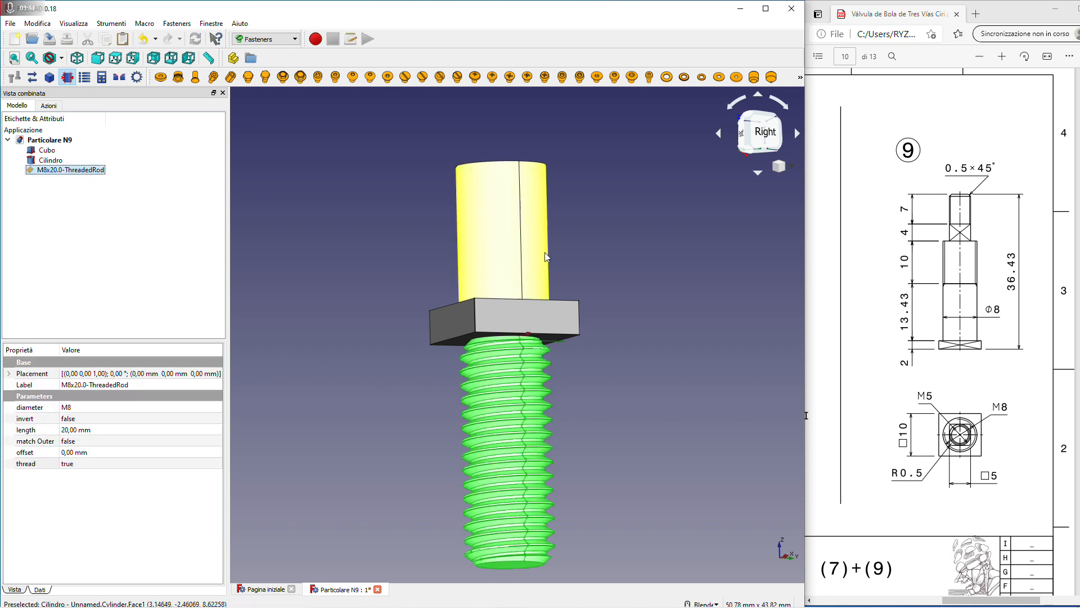
middle_drag(666, 288, 639, 324)
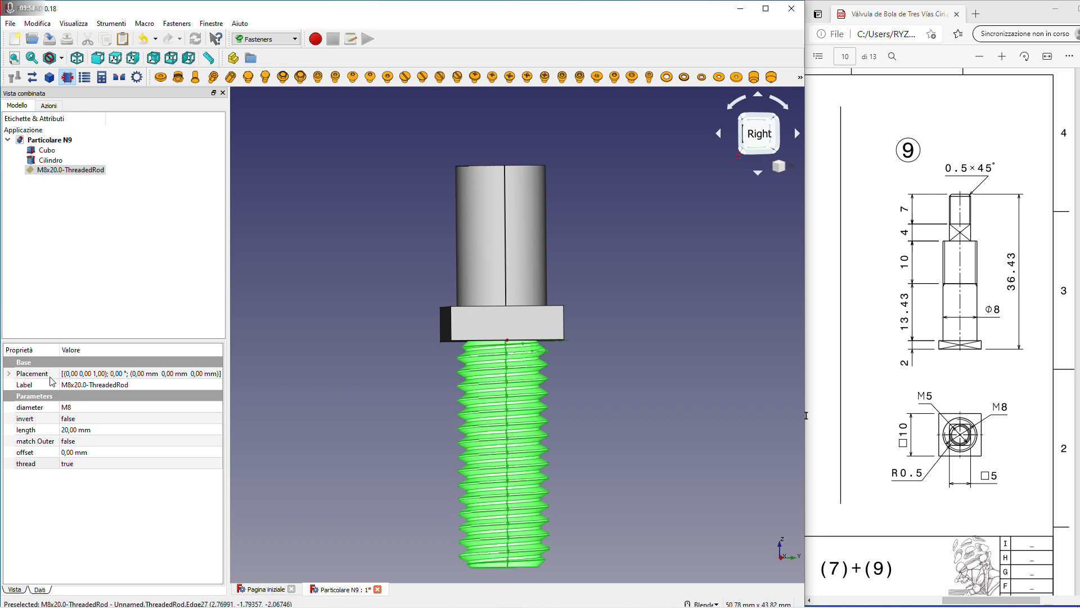
click(155, 379)
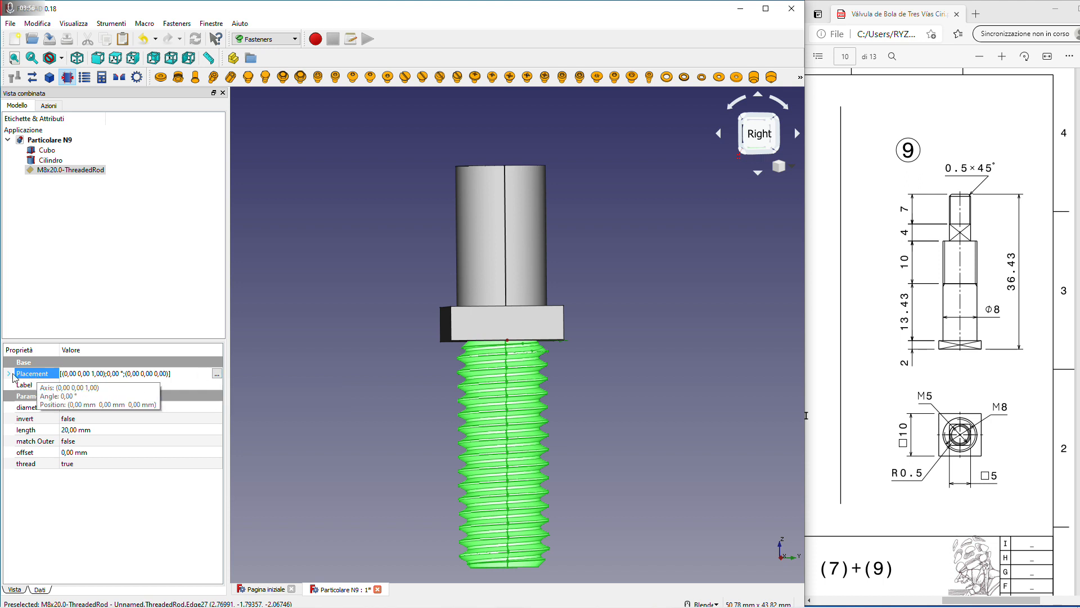
click(217, 374)
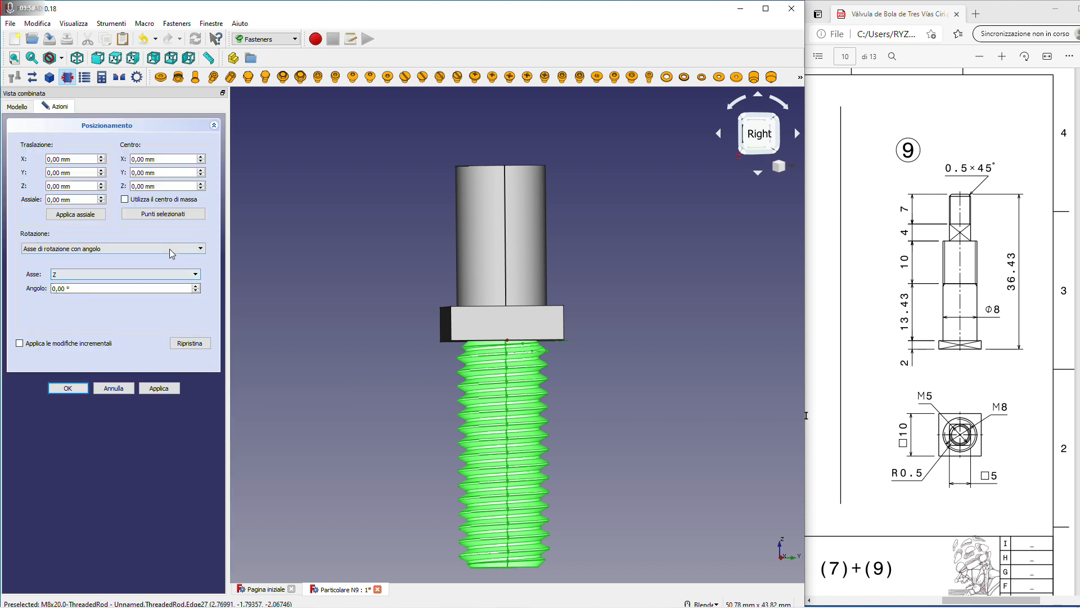
click(20, 343)
Raise the threaded rod by a Z translation of 25.43 mm, apply it and close the placement editor
scroll(84, 186, up, 6)
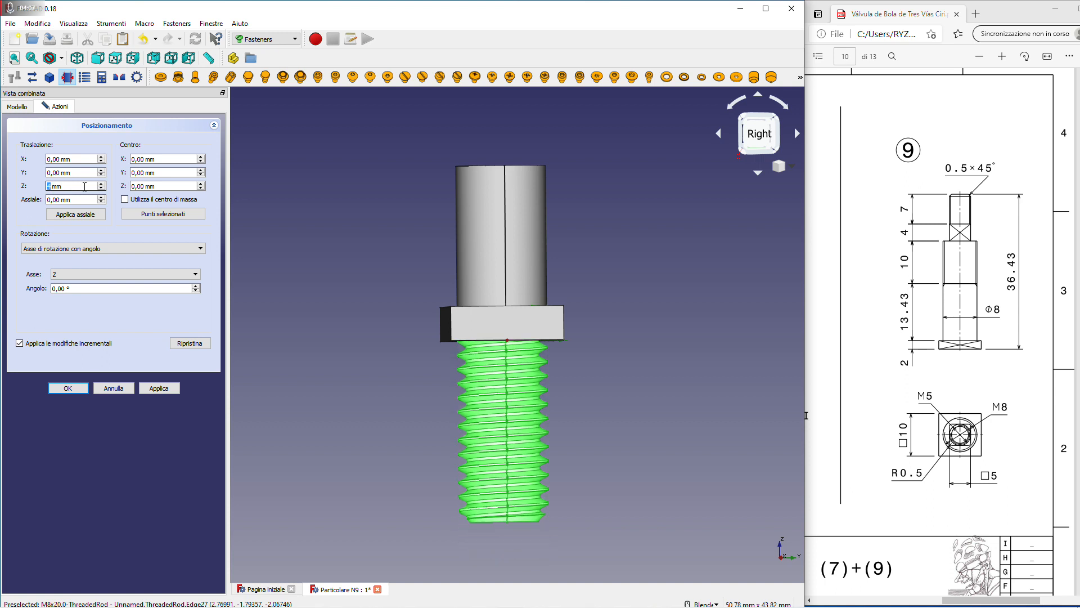
scroll(85, 187, up, 3)
scroll(84, 186, up, 1)
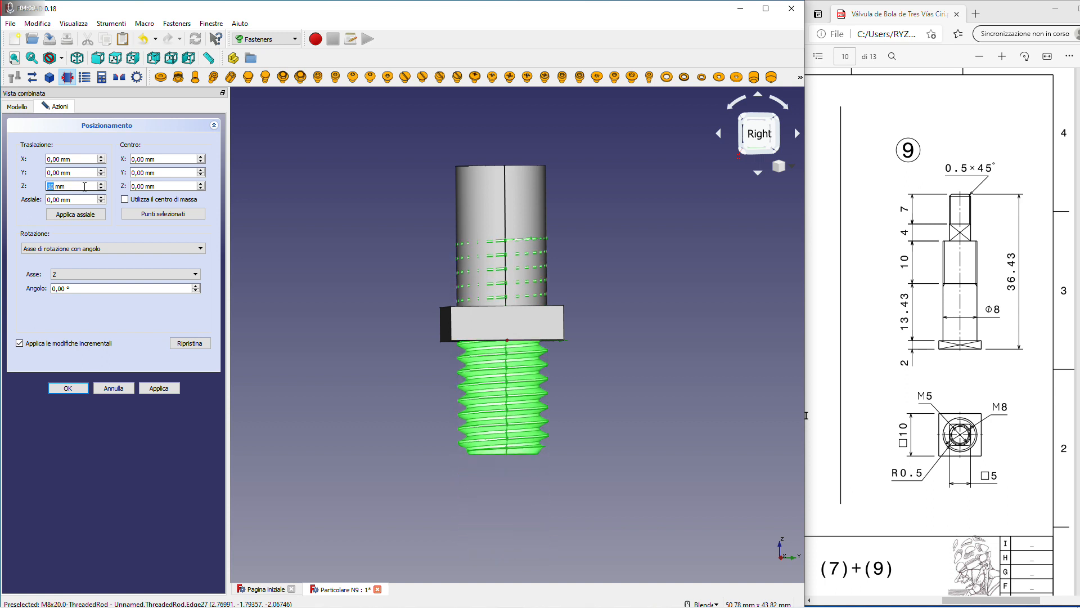
scroll(85, 186, up, 4)
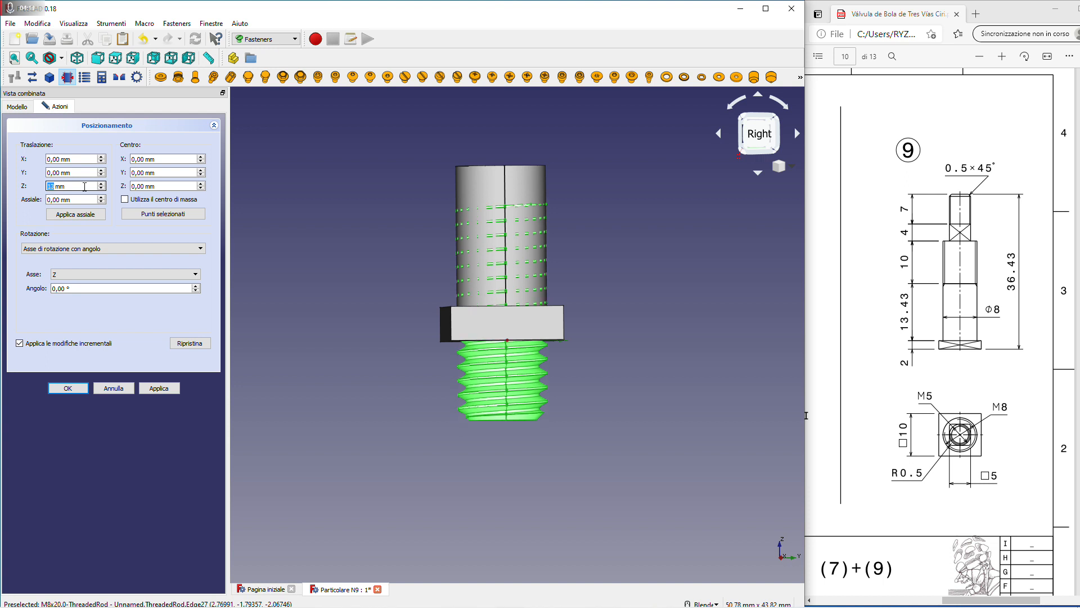
scroll(85, 186, up, 1)
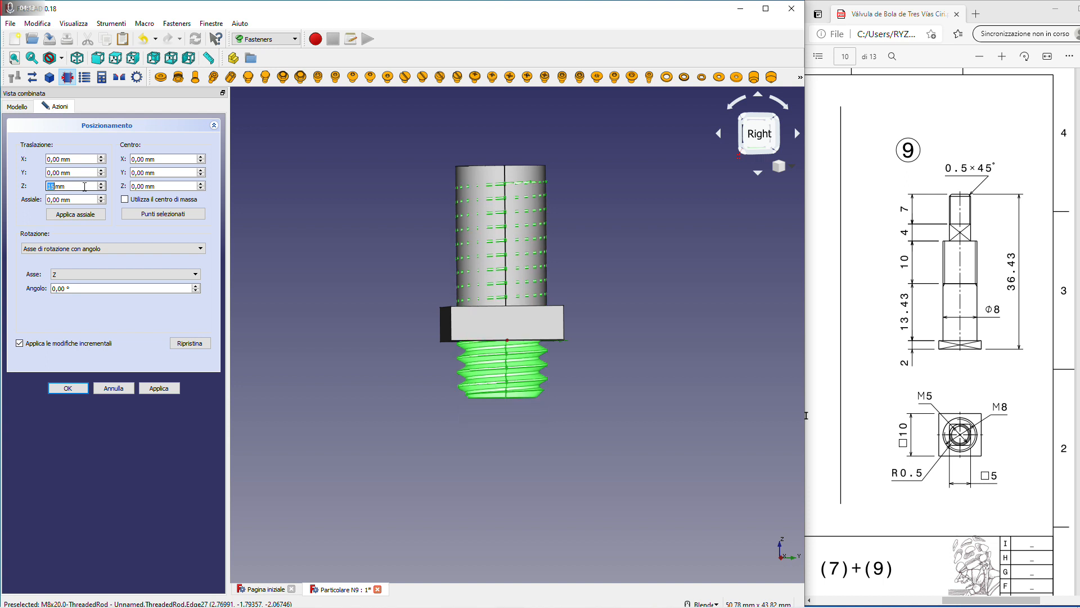
scroll(84, 186, up, 5)
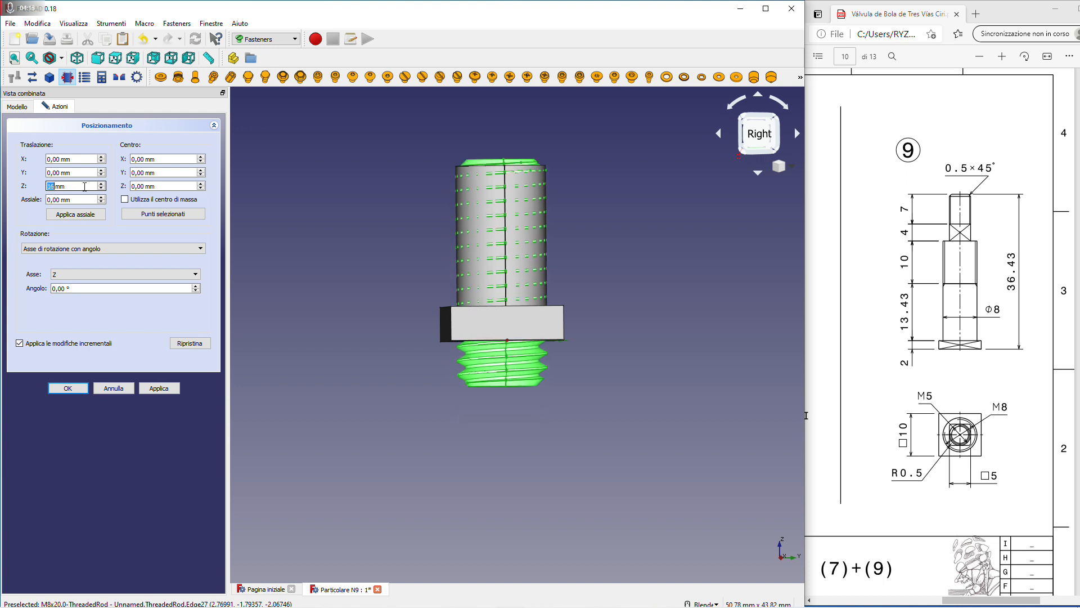
scroll(84, 186, up, 5)
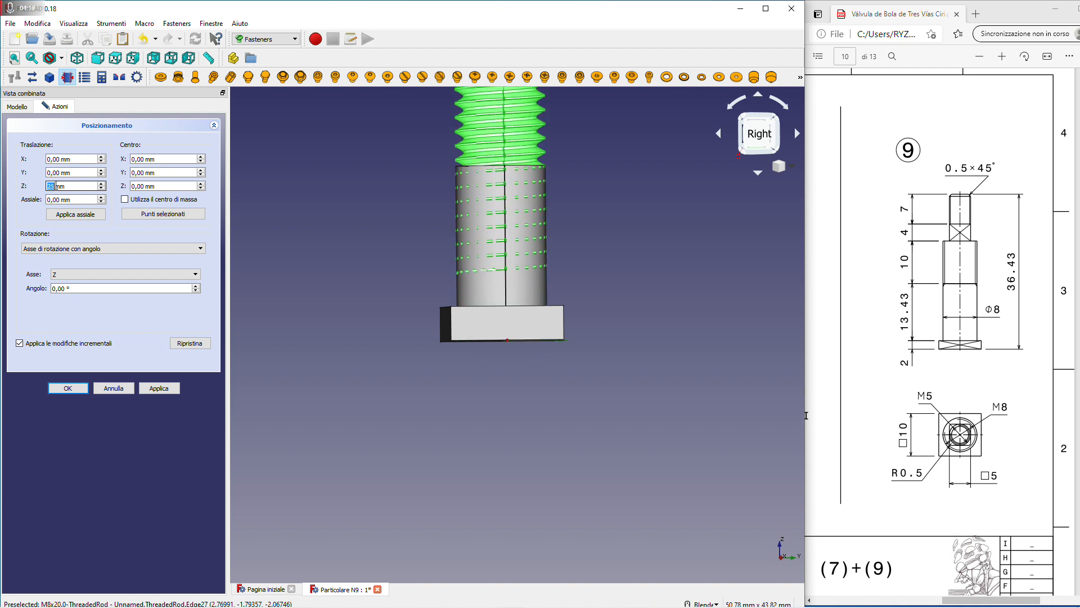
click(172, 186)
text(,43)
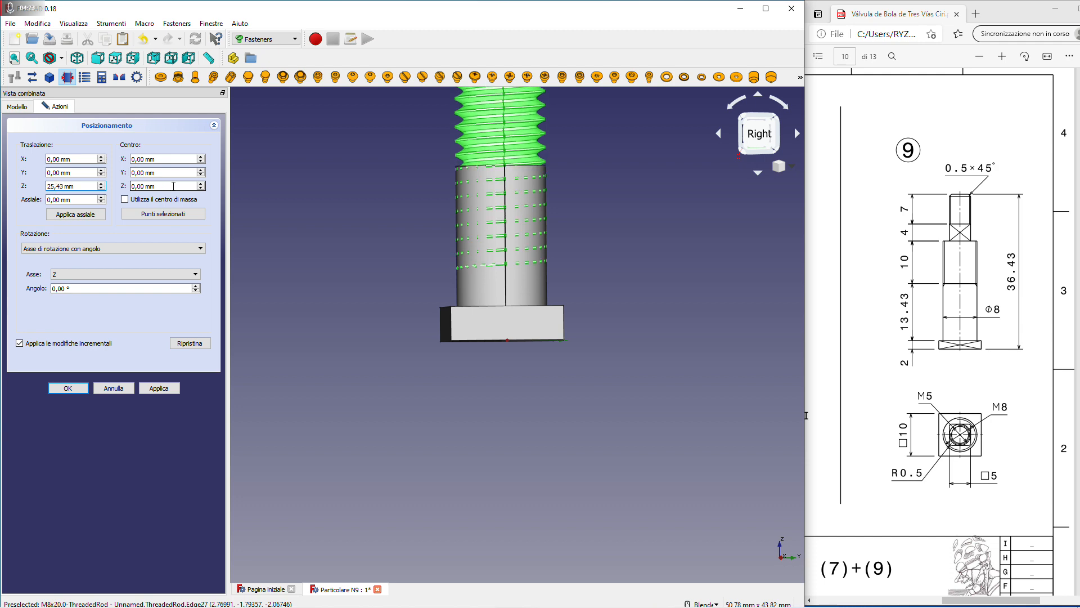
middle_drag(563, 293, 506, 304)
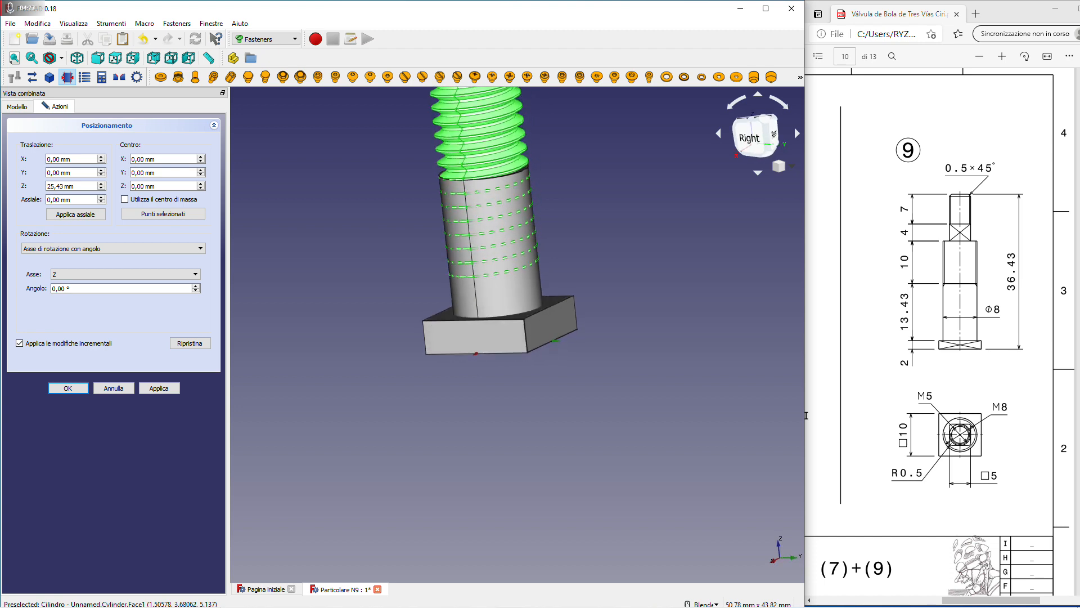
click(159, 388)
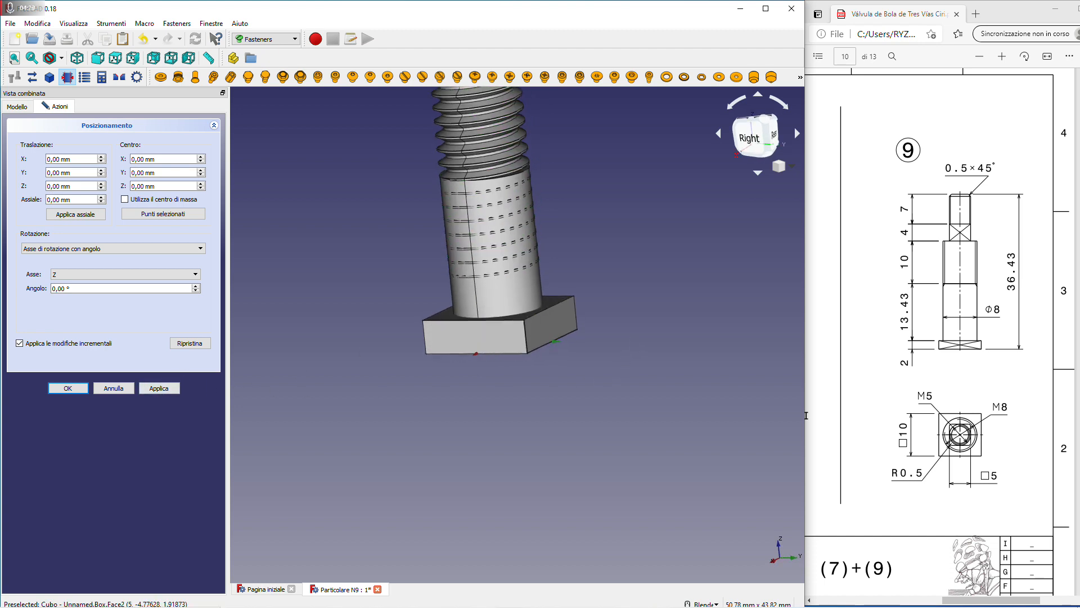
middle_drag(549, 392, 331, 363)
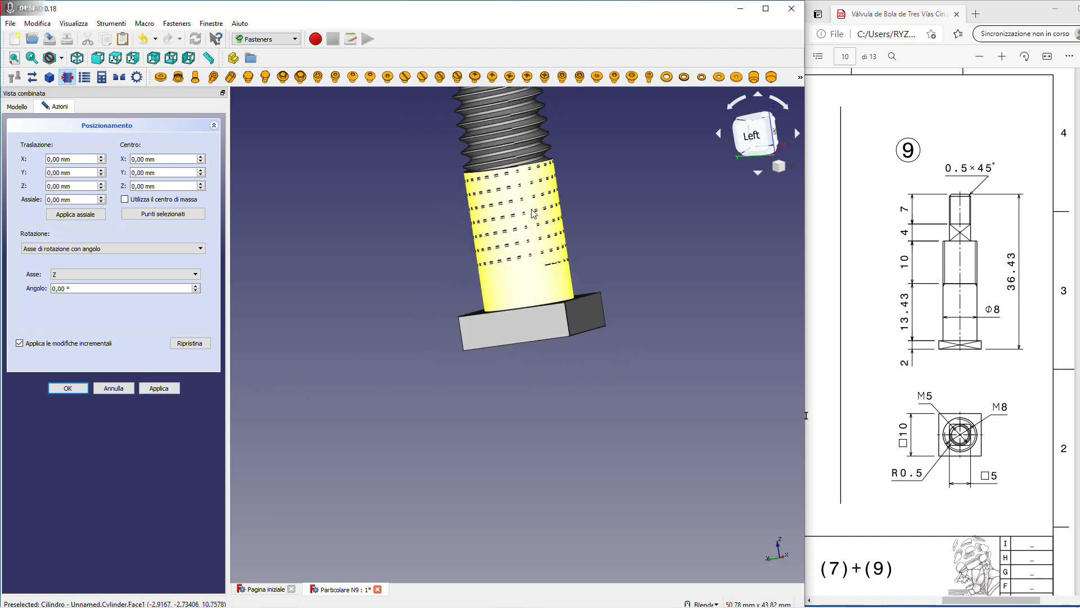
middle_drag(687, 226, 501, 340)
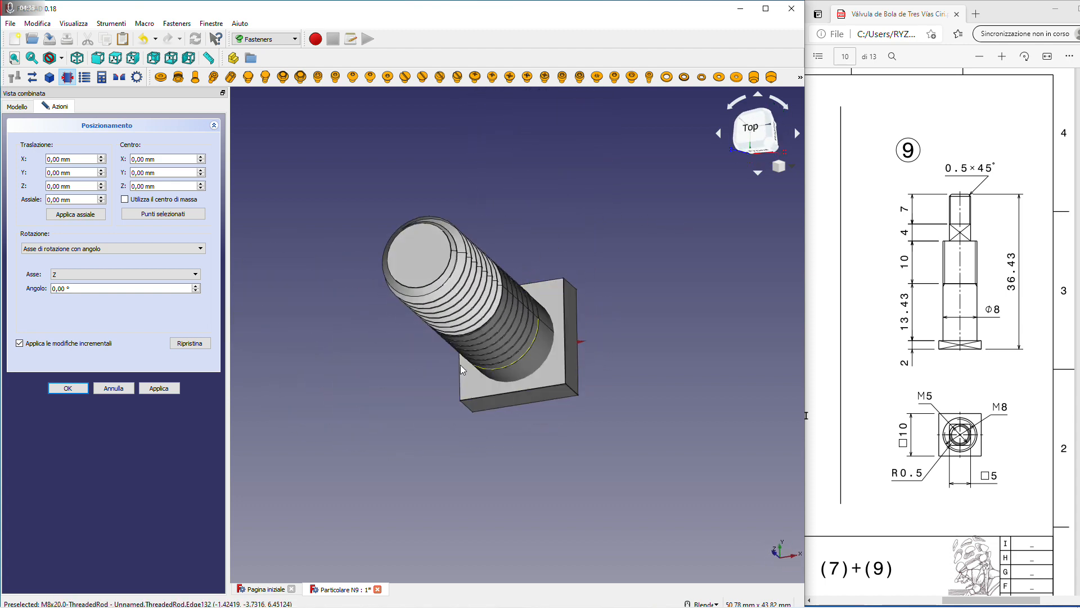
middle_drag(401, 389, 432, 233)
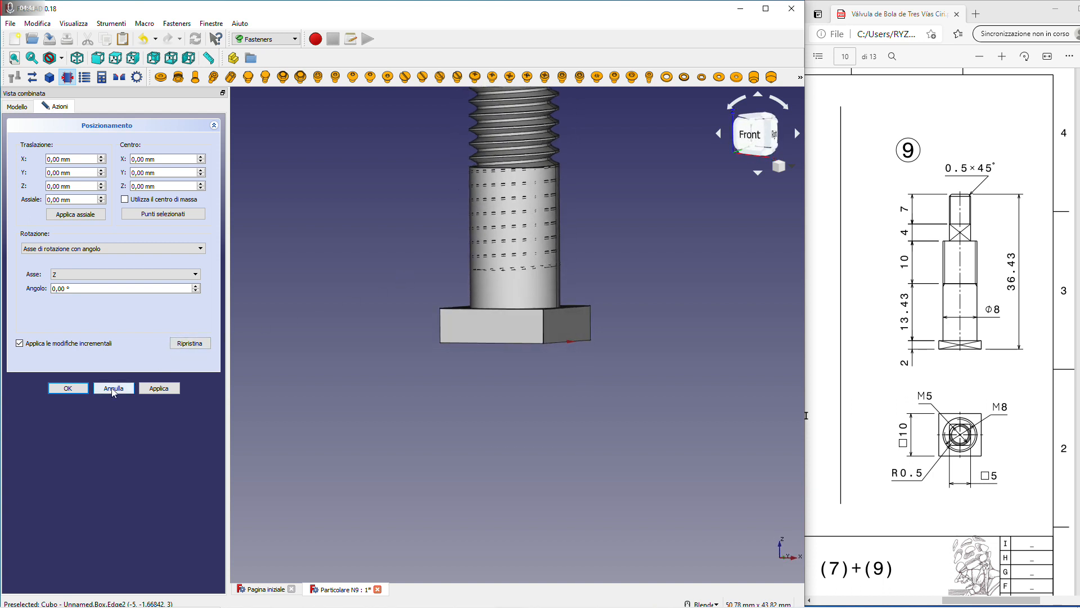
click(67, 389)
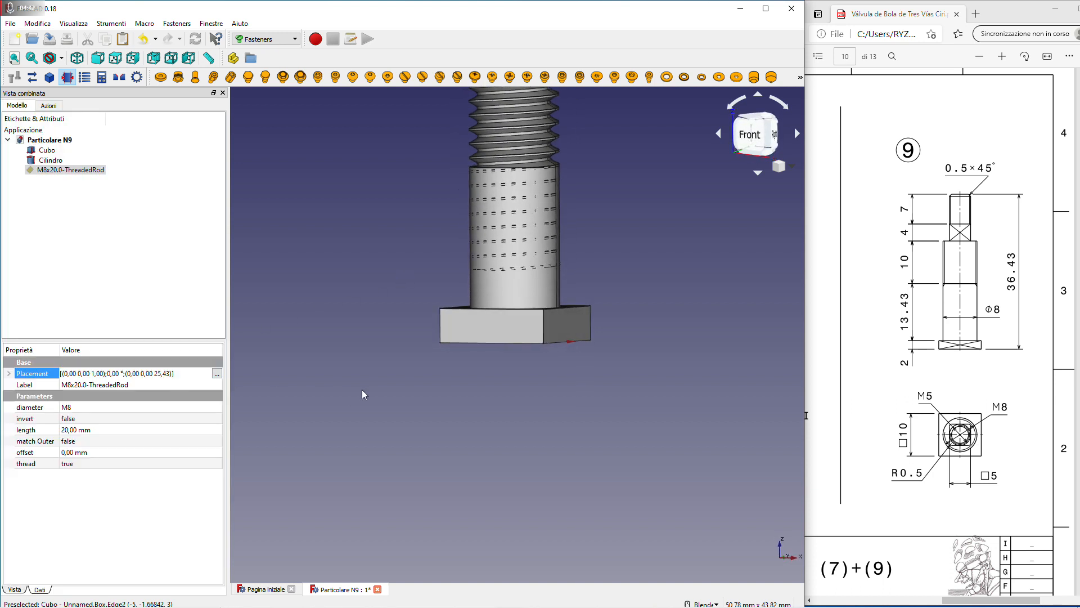
Duplicate the 4 mm radius cylinder in place and set the copy's radius to 8 mm
click(50, 162)
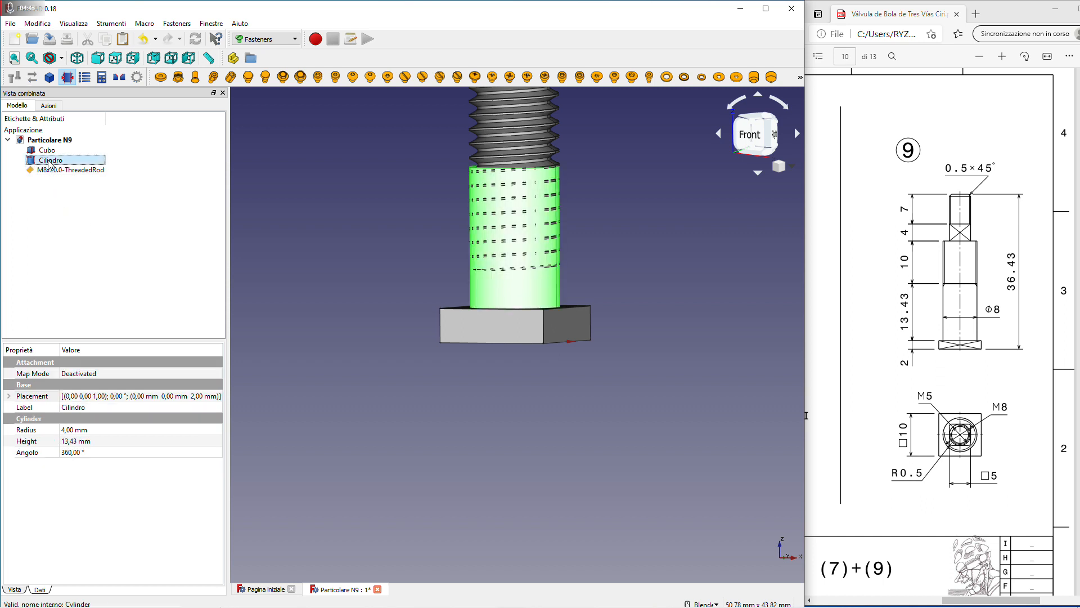
right_click(49, 160)
click(74, 290)
right_click(74, 250)
right_click(60, 161)
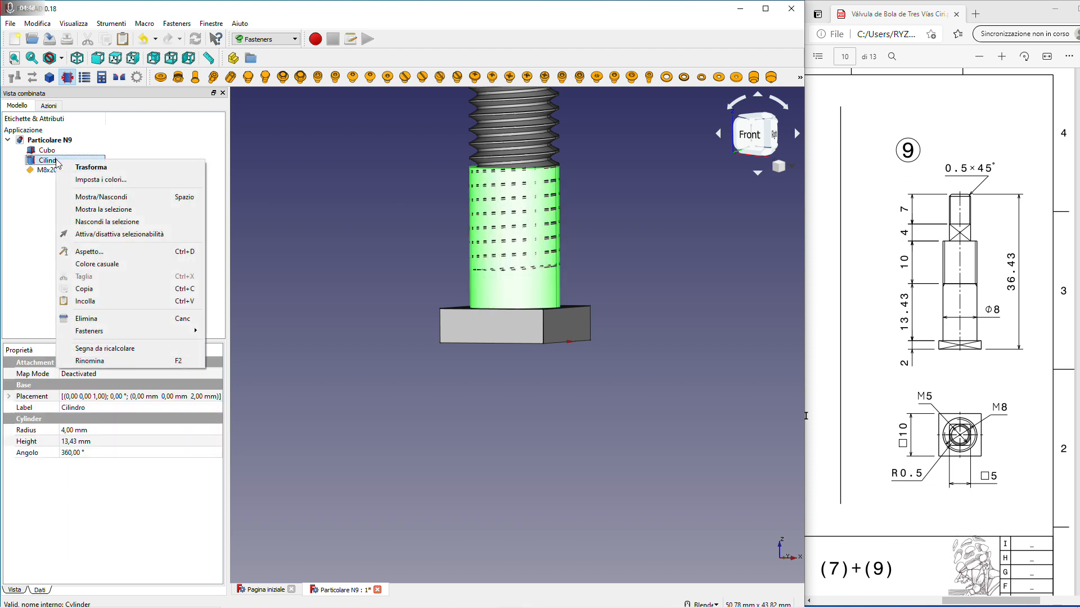
click(99, 300)
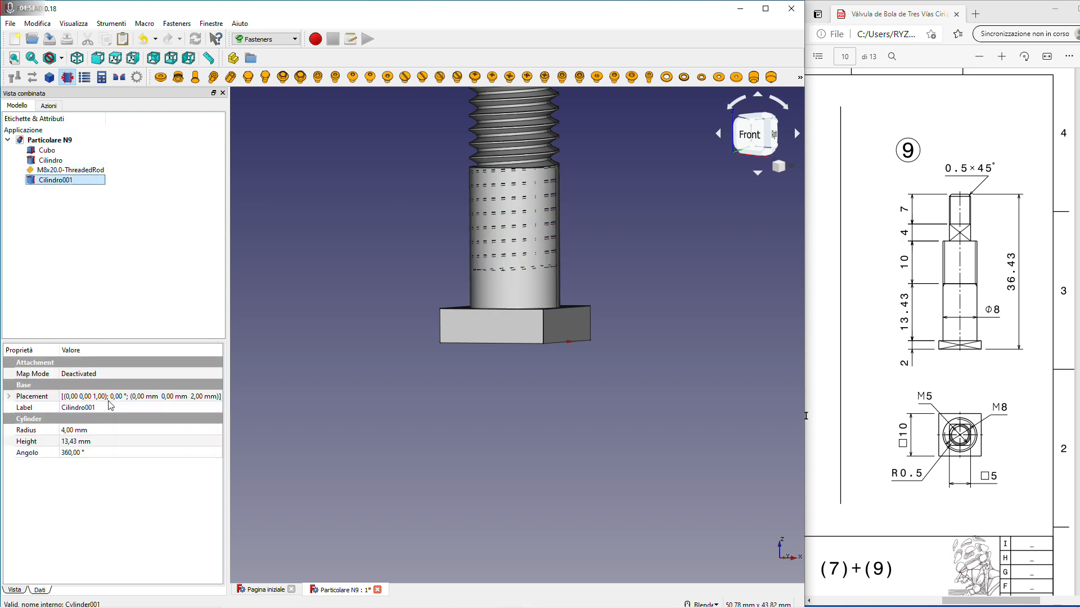
click(97, 429)
text(8)
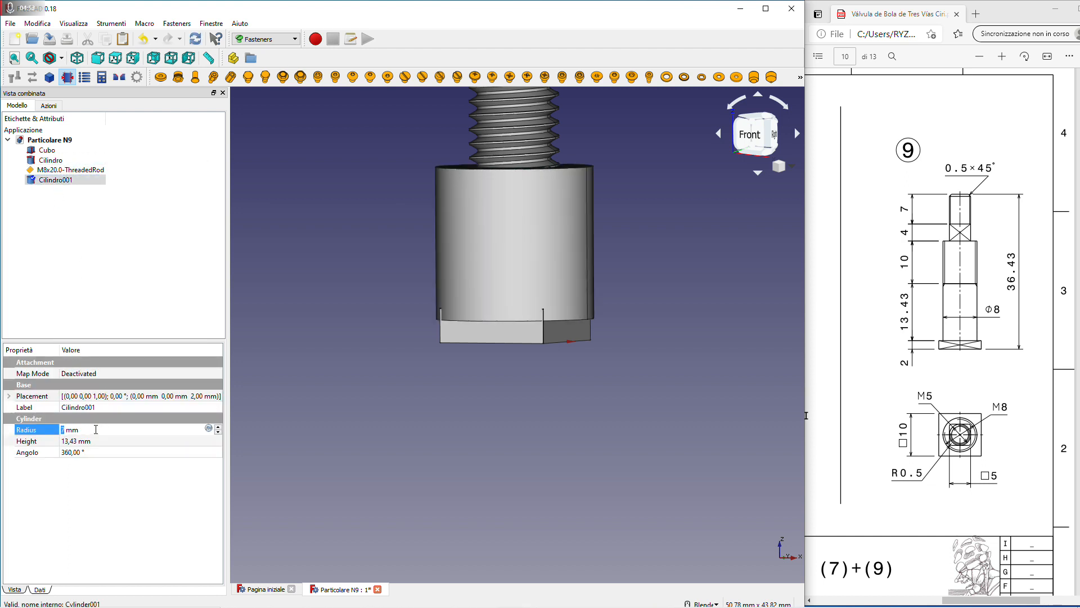
In the Part workbench, cut the 8 mm radius cylinder away from the M8 threaded rod with a Boolean cut
click(66, 171)
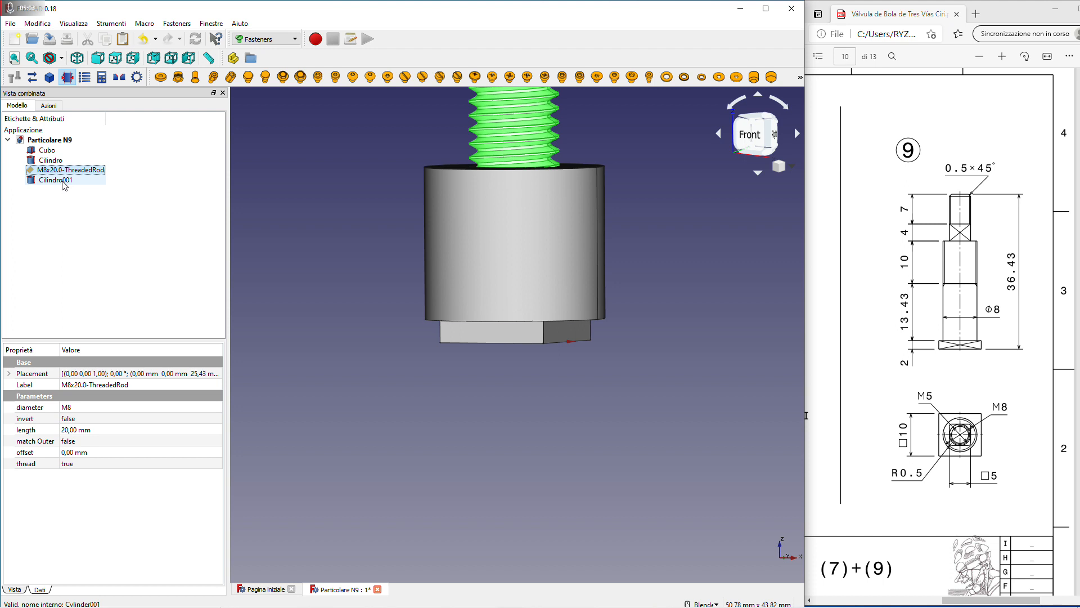
ctrl+click(56, 180)
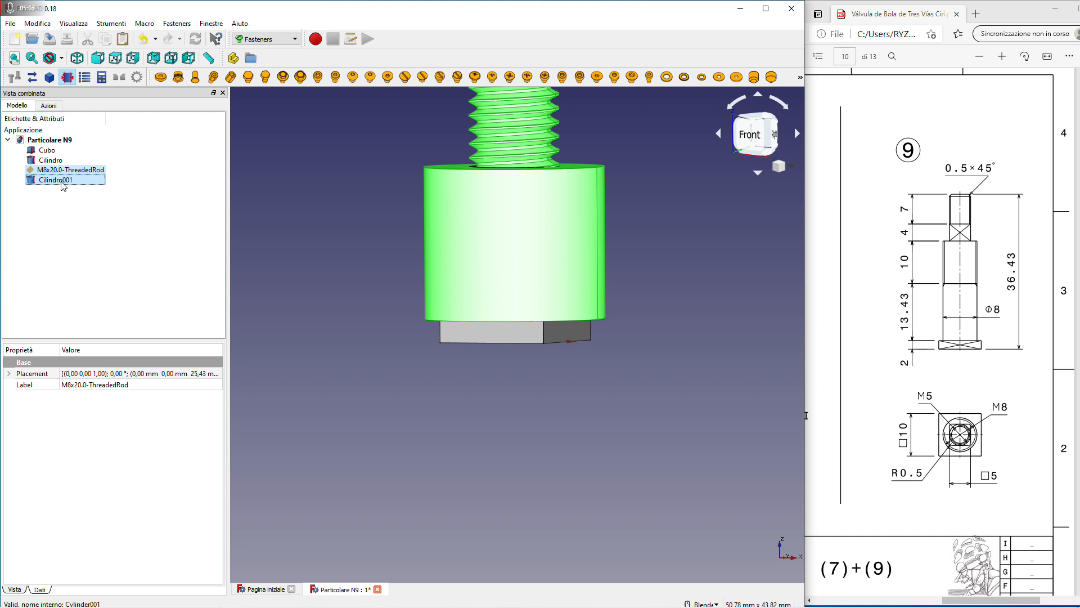
click(265, 39)
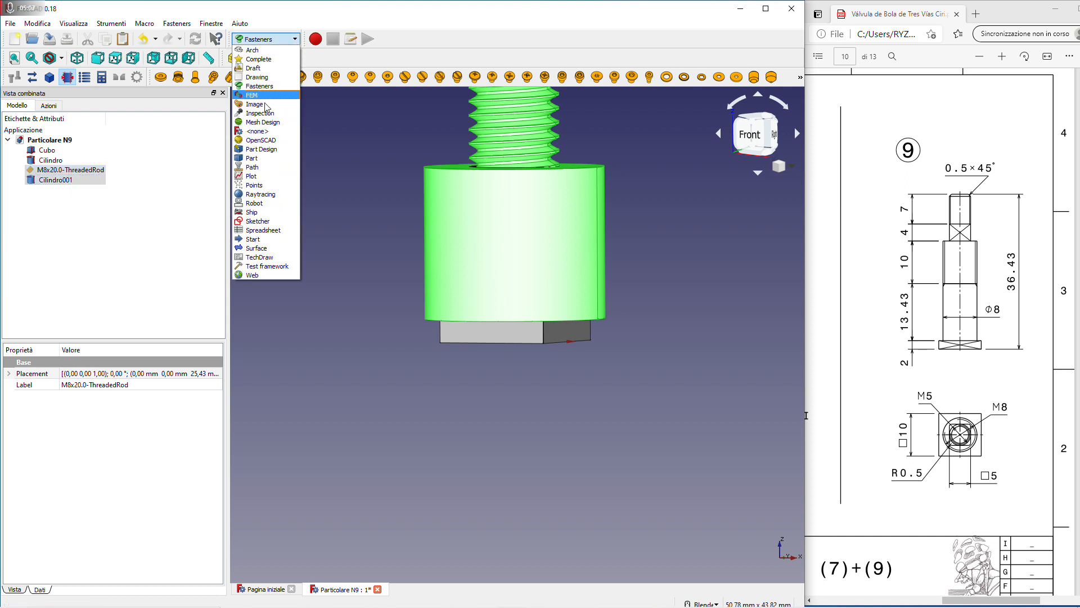
click(252, 159)
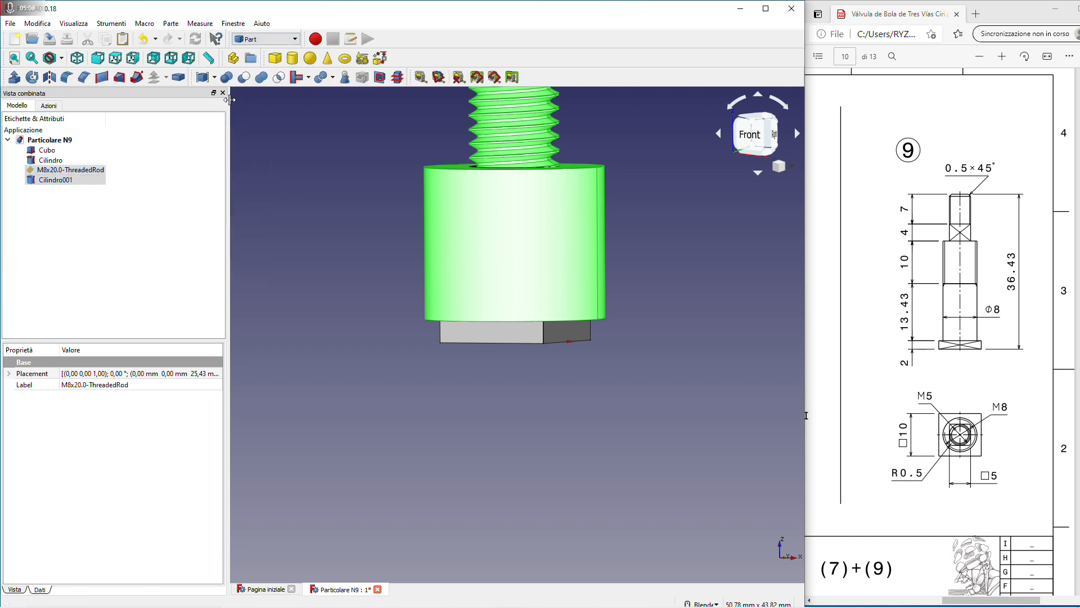
click(241, 80)
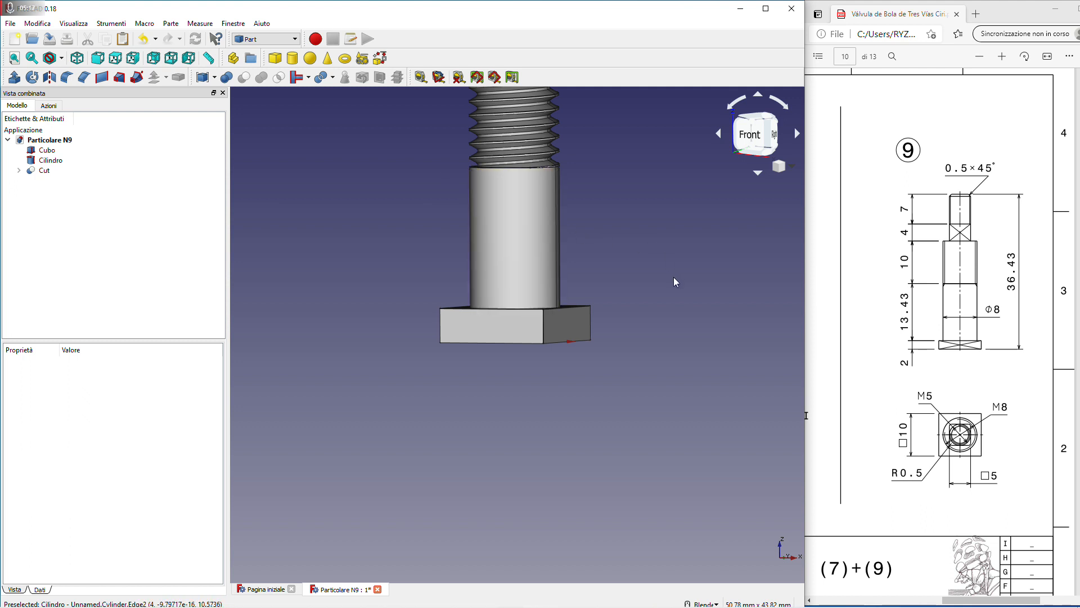
scroll(672, 276, down, 3)
scroll(655, 266, up, 1)
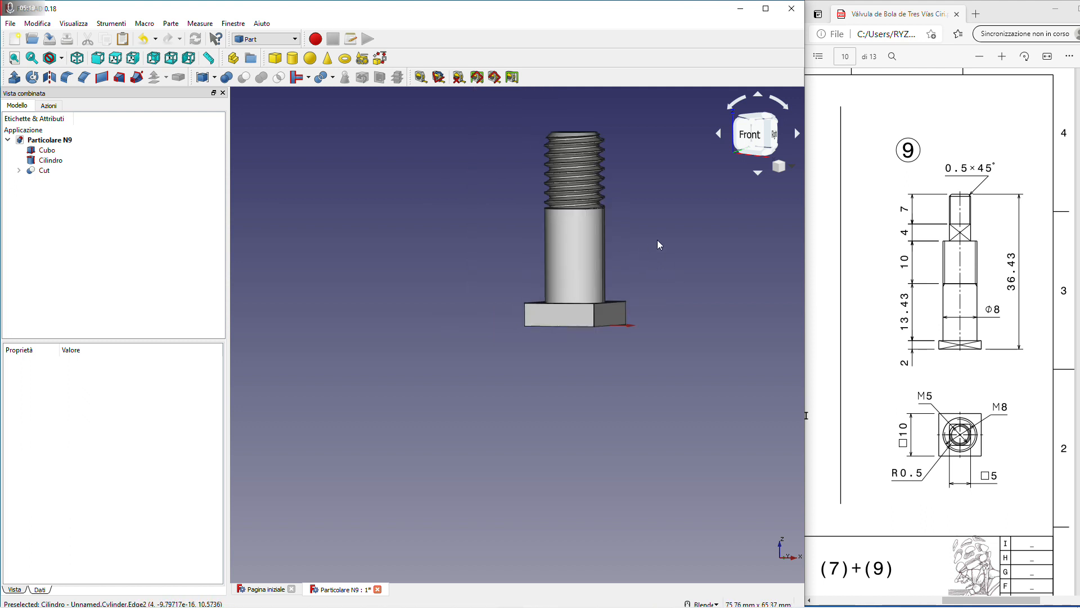
middle_drag(670, 241, 628, 262)
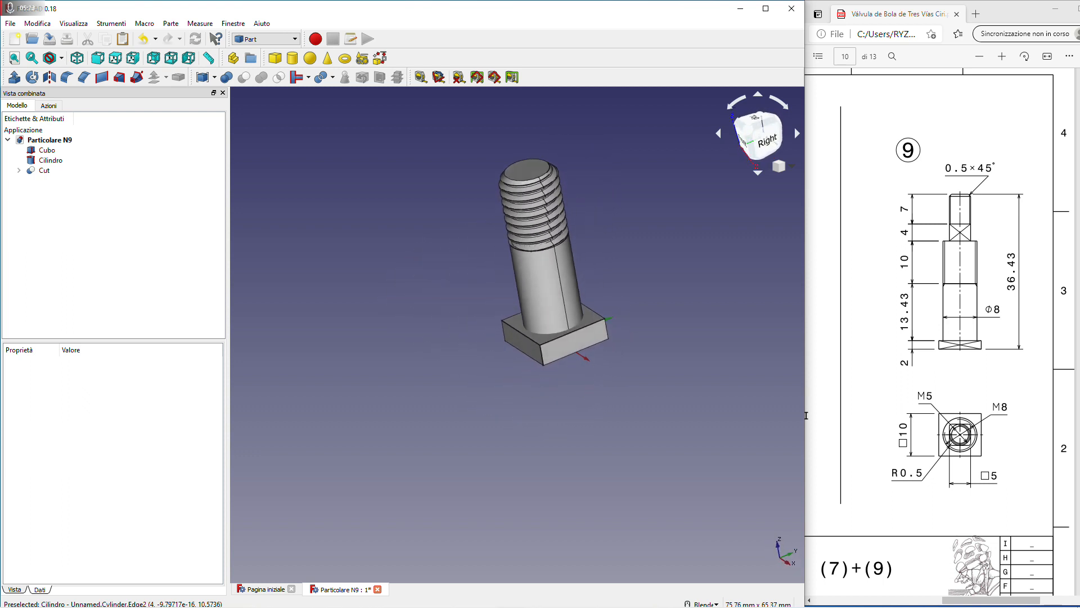
key(0)
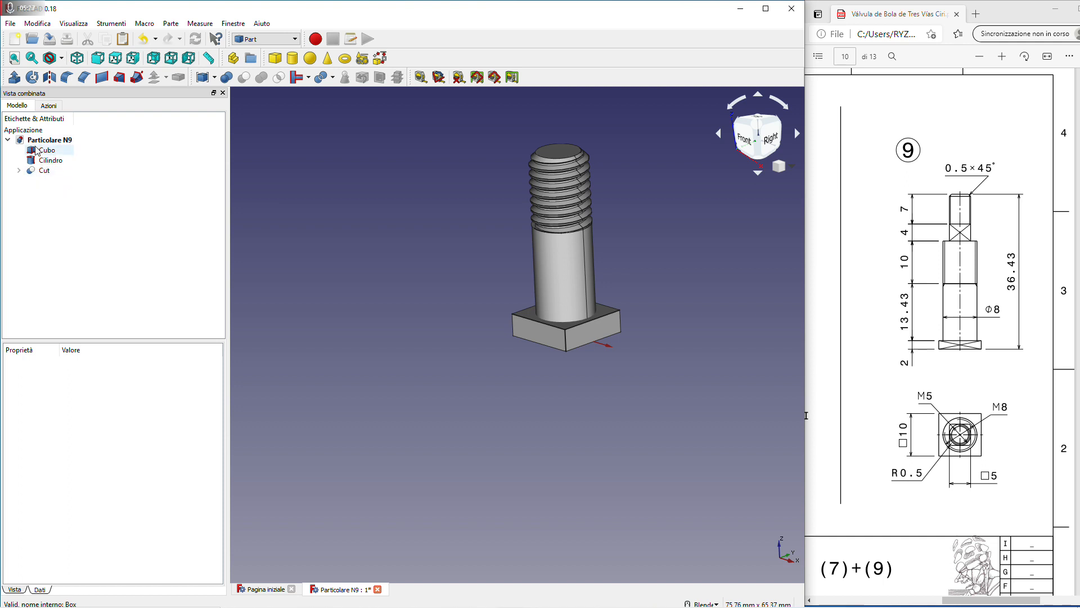
Add a new cube and set its height to 4 mm and its width and length to 5 mm
click(965, 241)
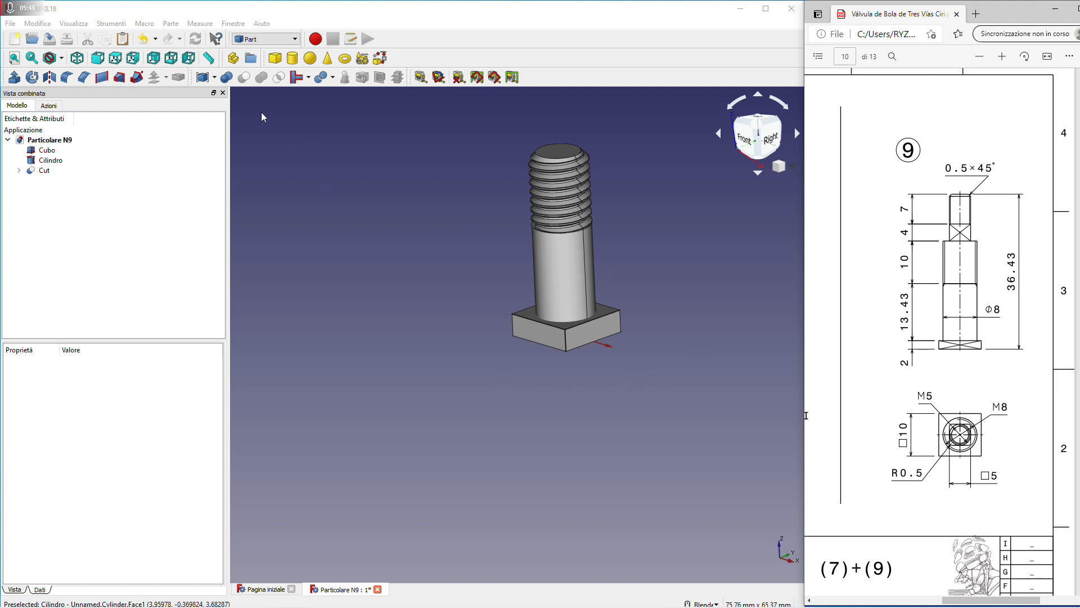
click(278, 58)
click(49, 181)
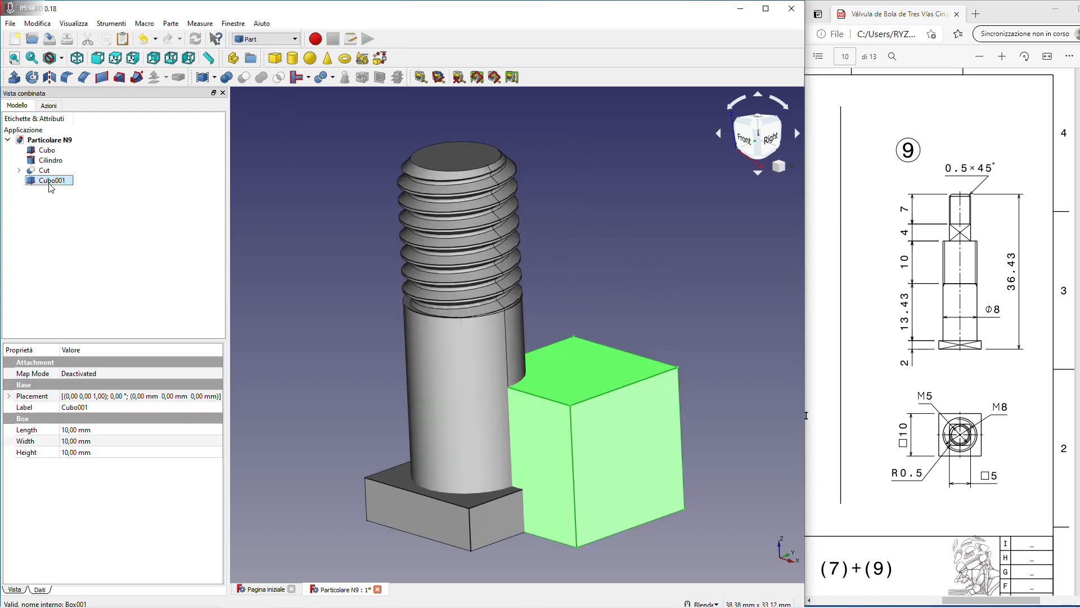
click(83, 452)
text(8)
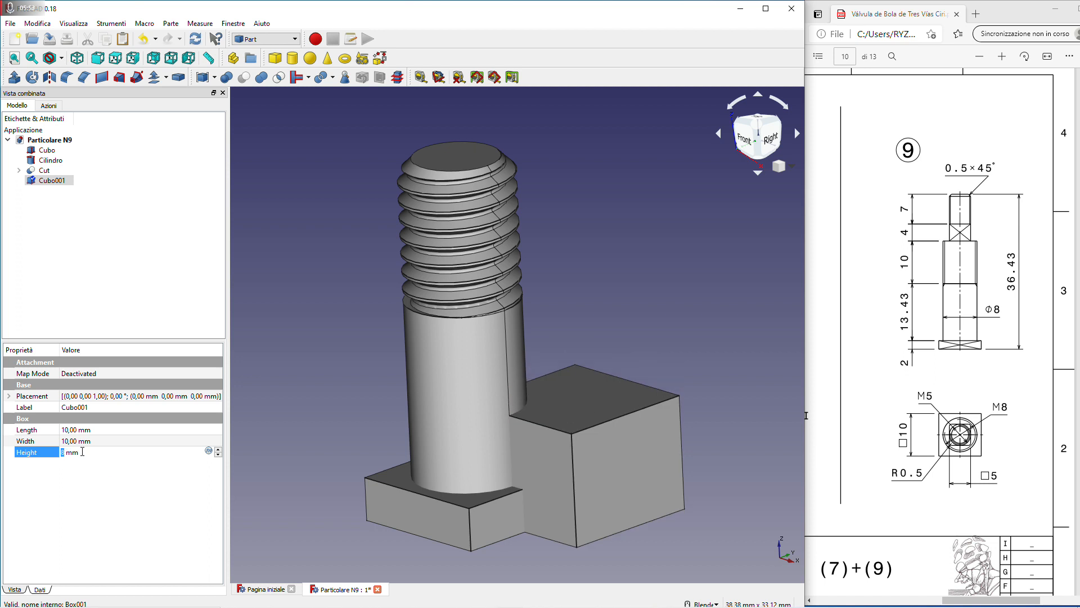
scroll(82, 452, down, 3)
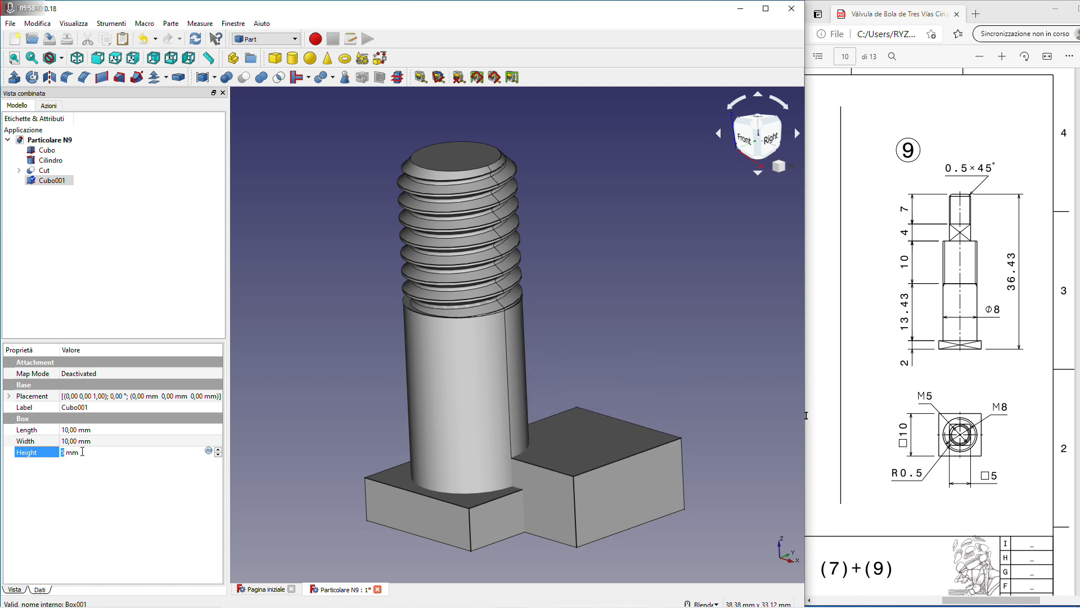
scroll(83, 452, down, 1)
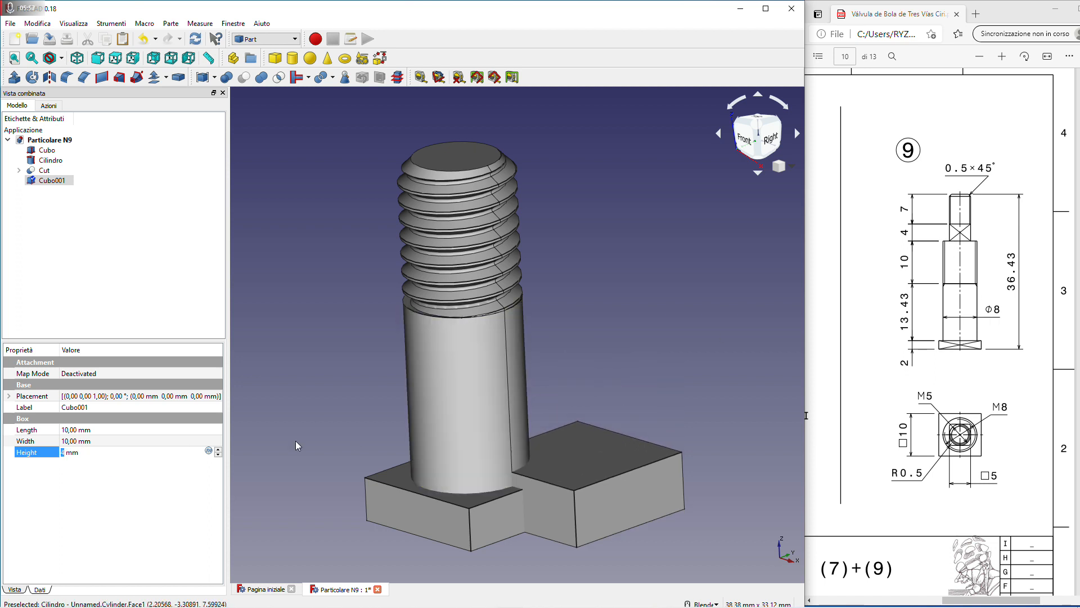
click(92, 442)
scroll(91, 444, down, 5)
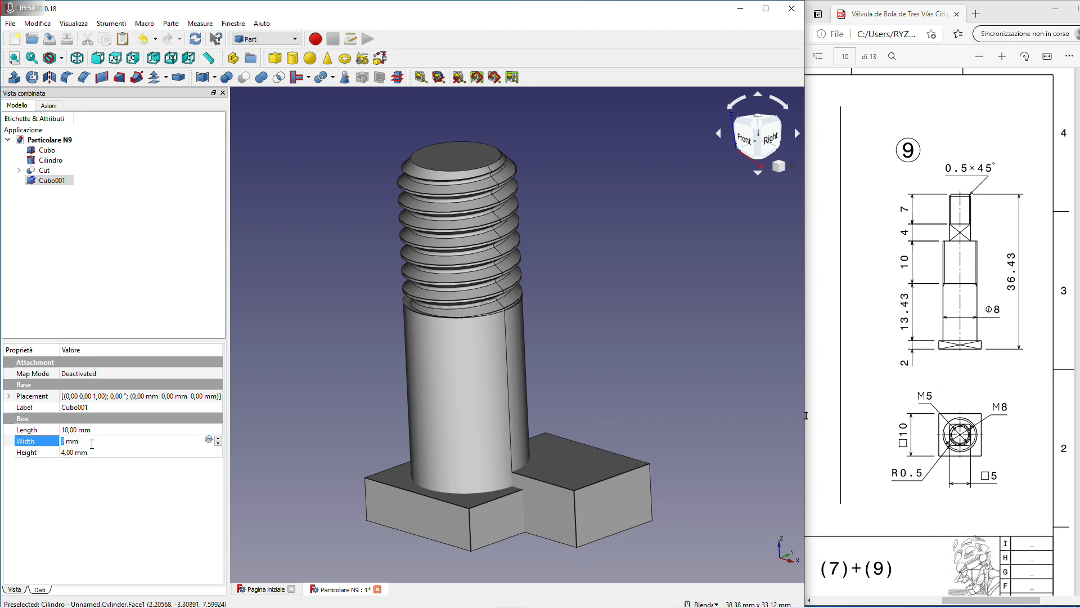
click(95, 430)
scroll(95, 431, down, 5)
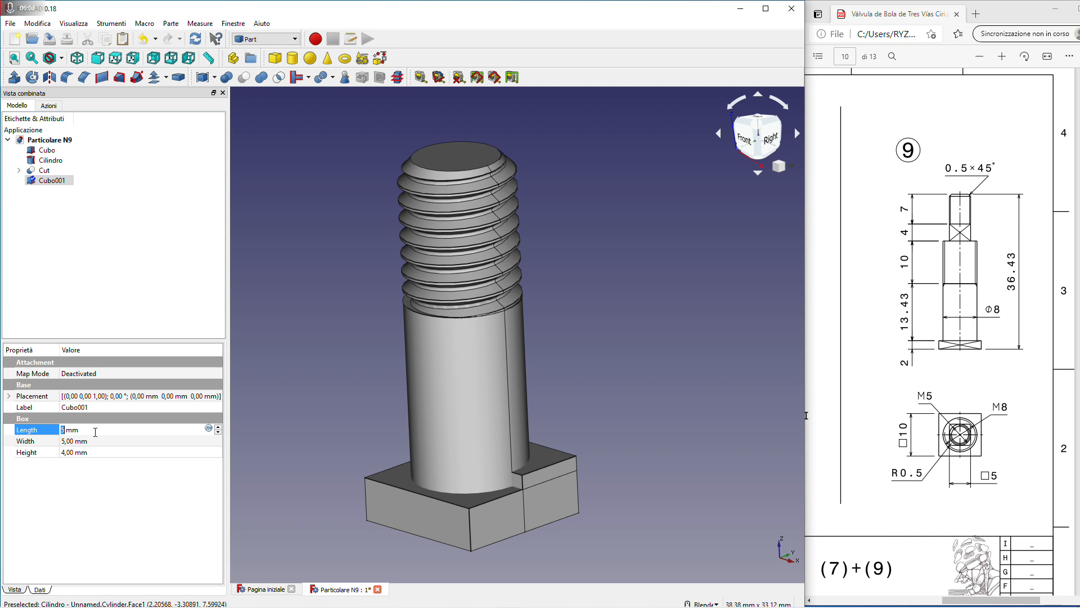
Set the new 5 mm square block's Z position to 25.43 mm
click(9, 396)
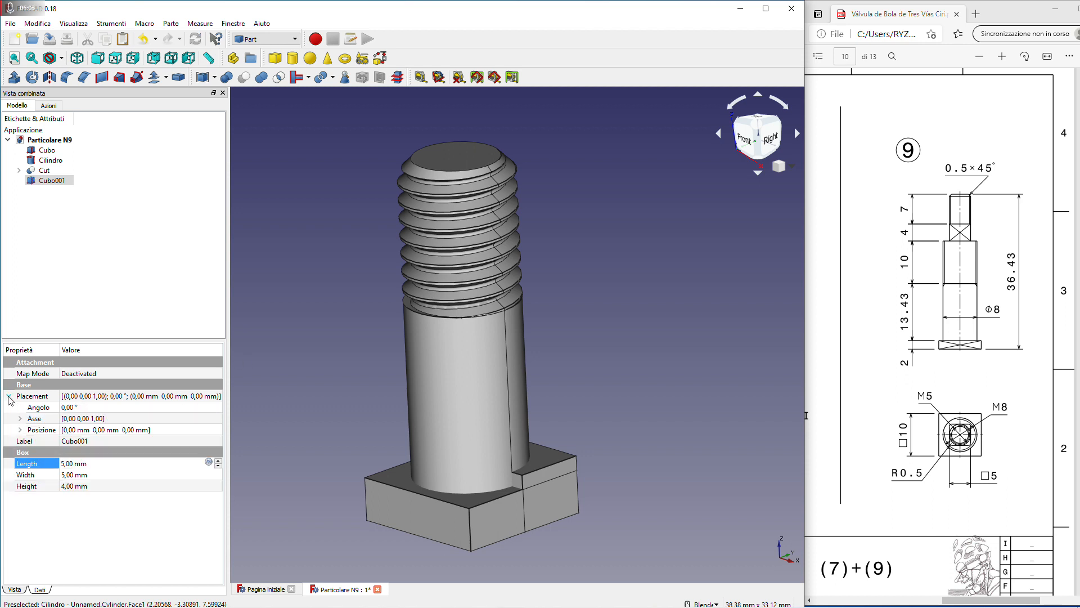
click(20, 429)
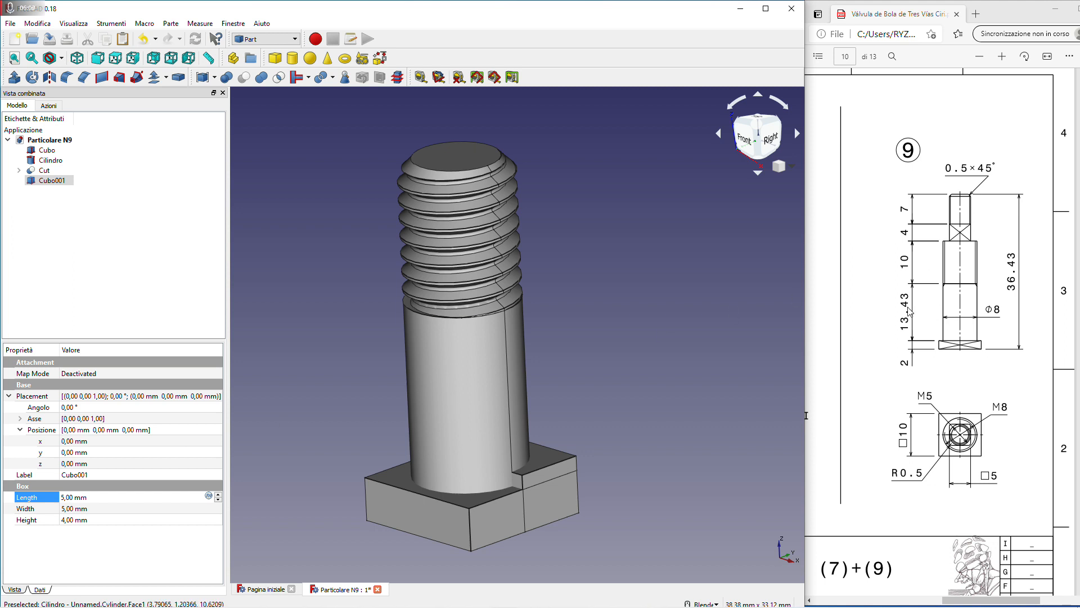
click(80, 464)
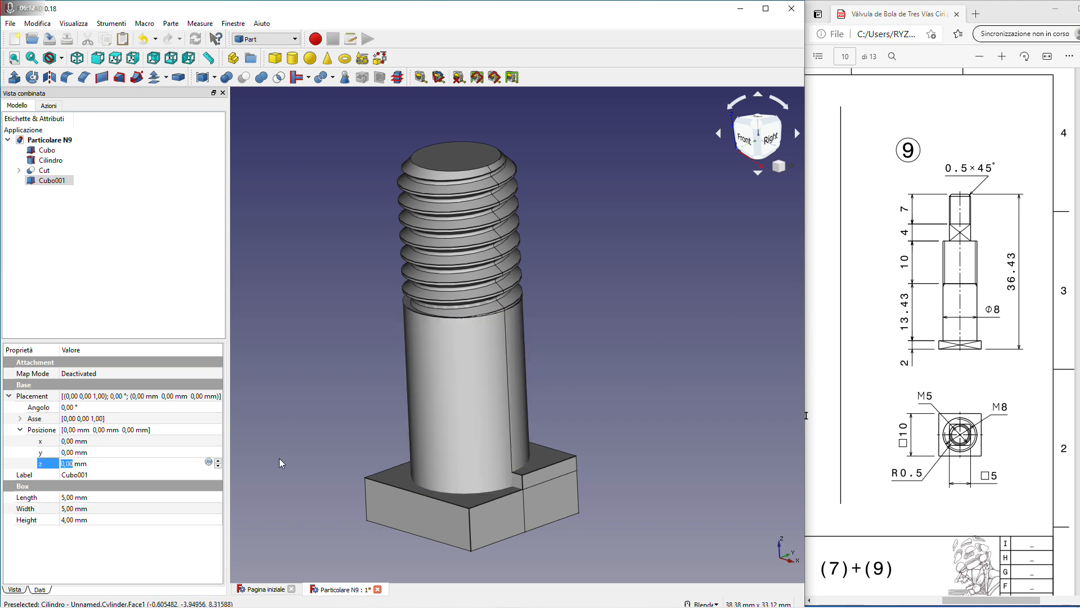
text(25)
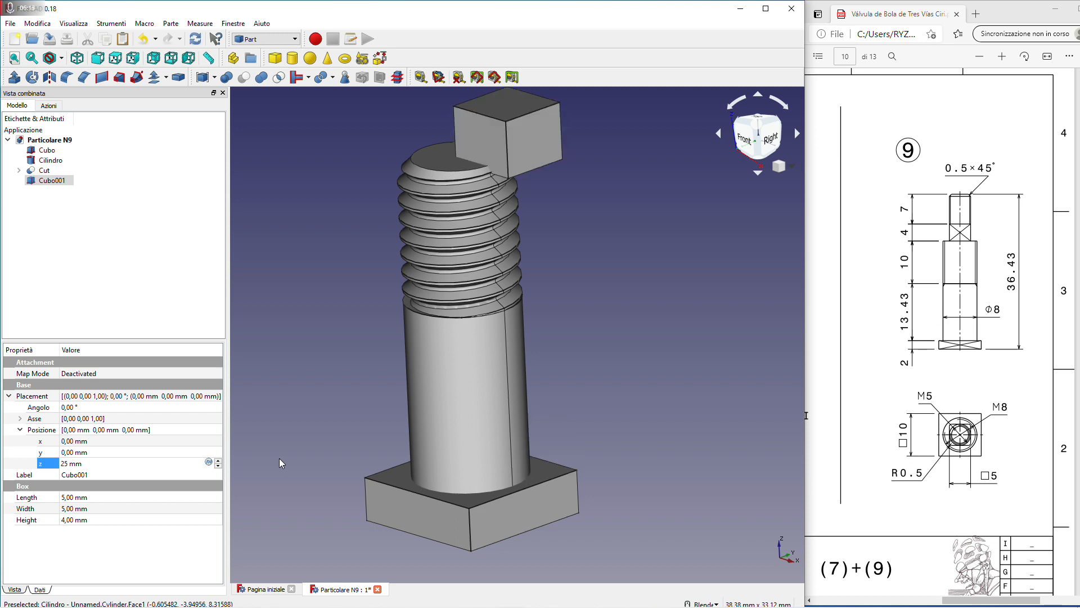
text(,43)
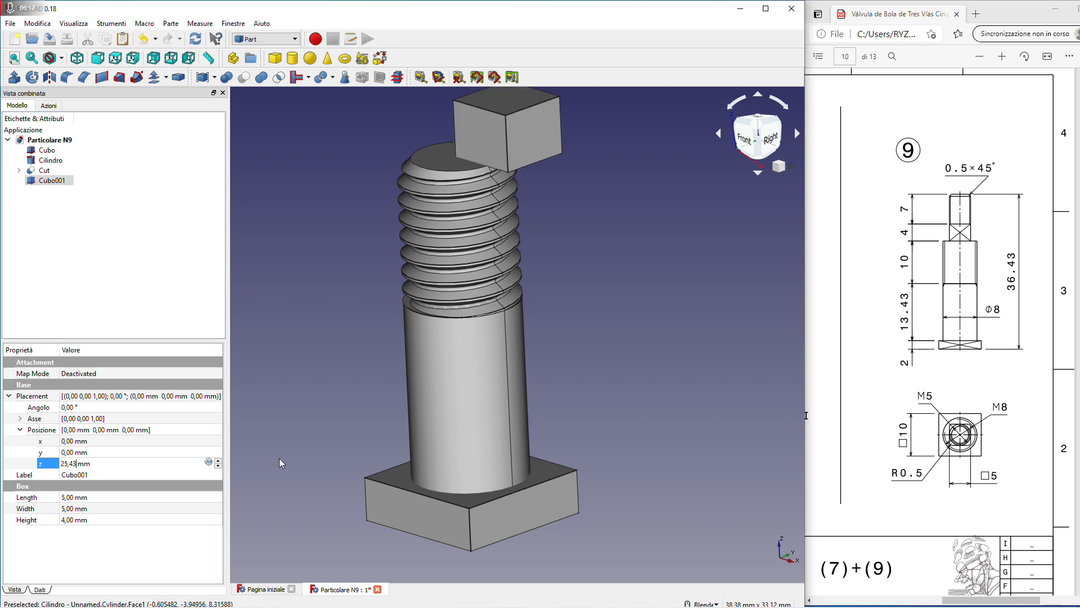
Centre the square block on the stem axis by setting its Y and X positions to -2.5 mm
click(71, 452)
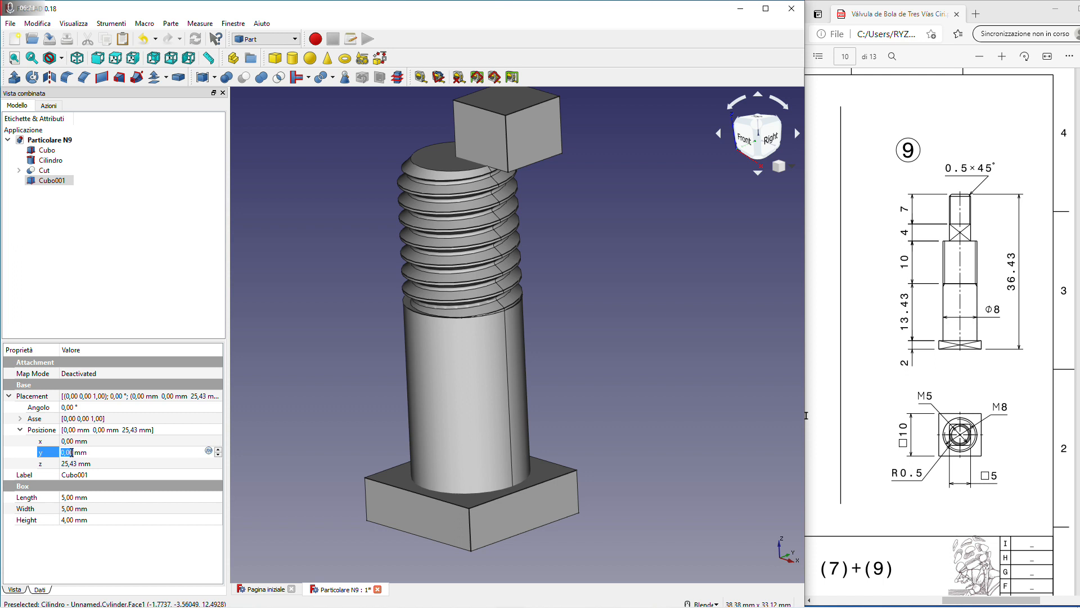
text(-2,)
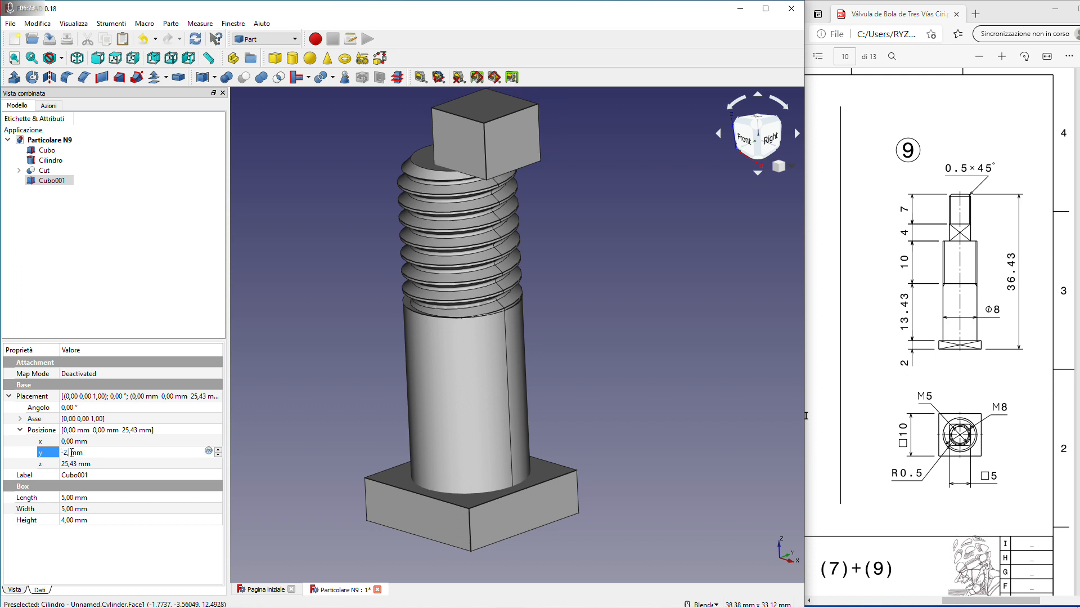
text(5)
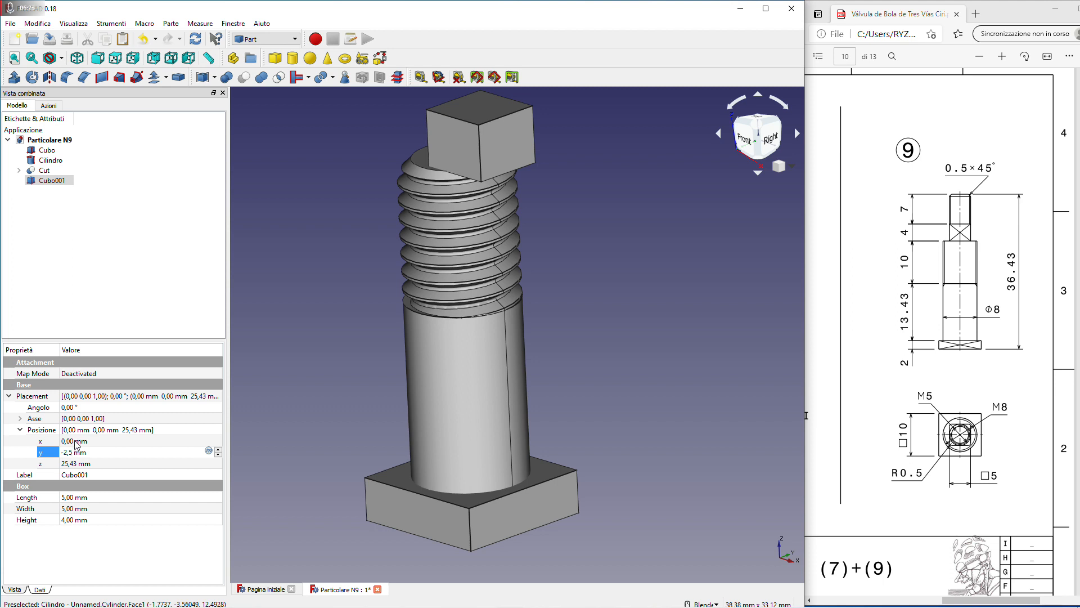
click(75, 441)
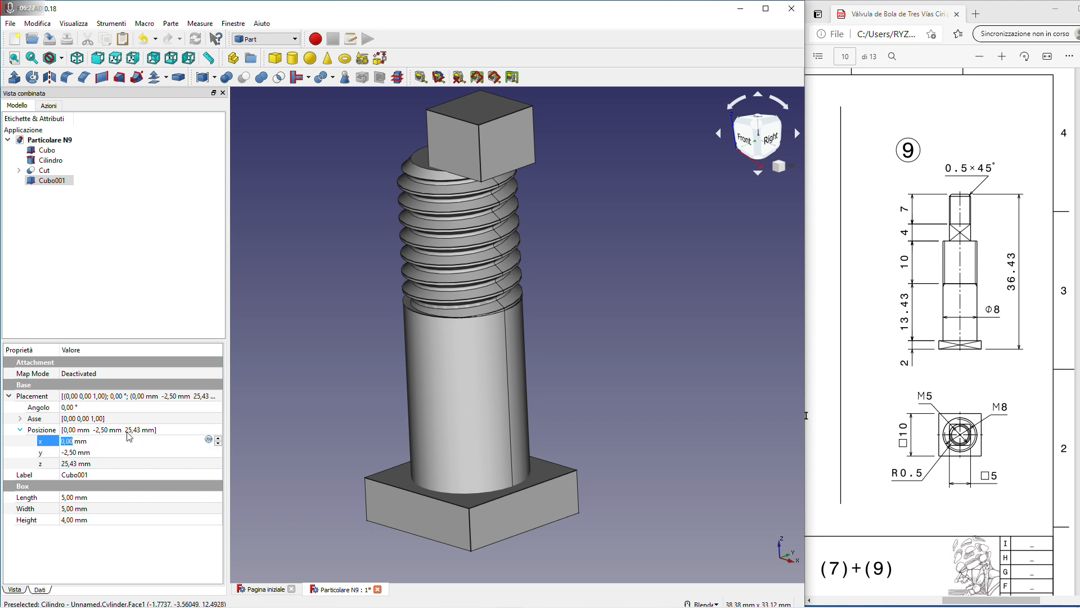
text(-2)
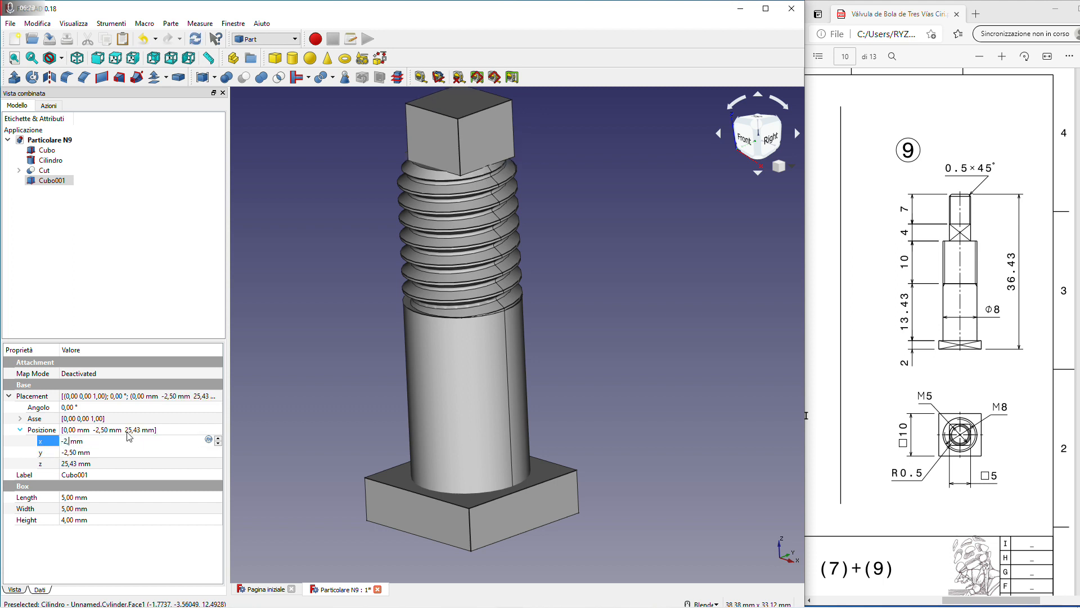
text(,5)
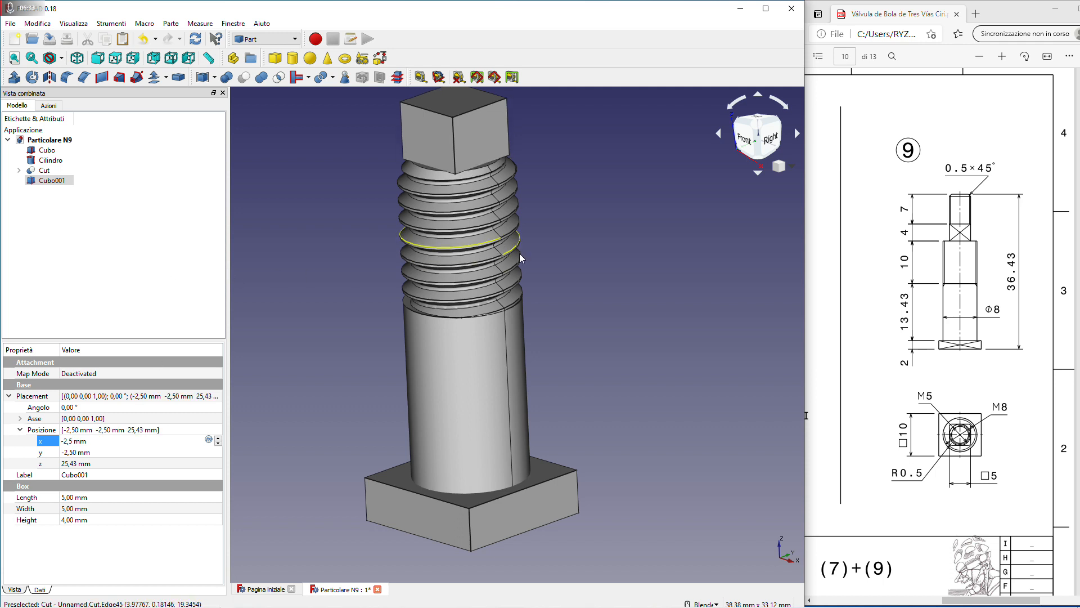
Examine the square block and cylinder on the stem and compare them with the dimensions of part 9 in the drawing
click(626, 208)
middle_drag(617, 195, 554, 225)
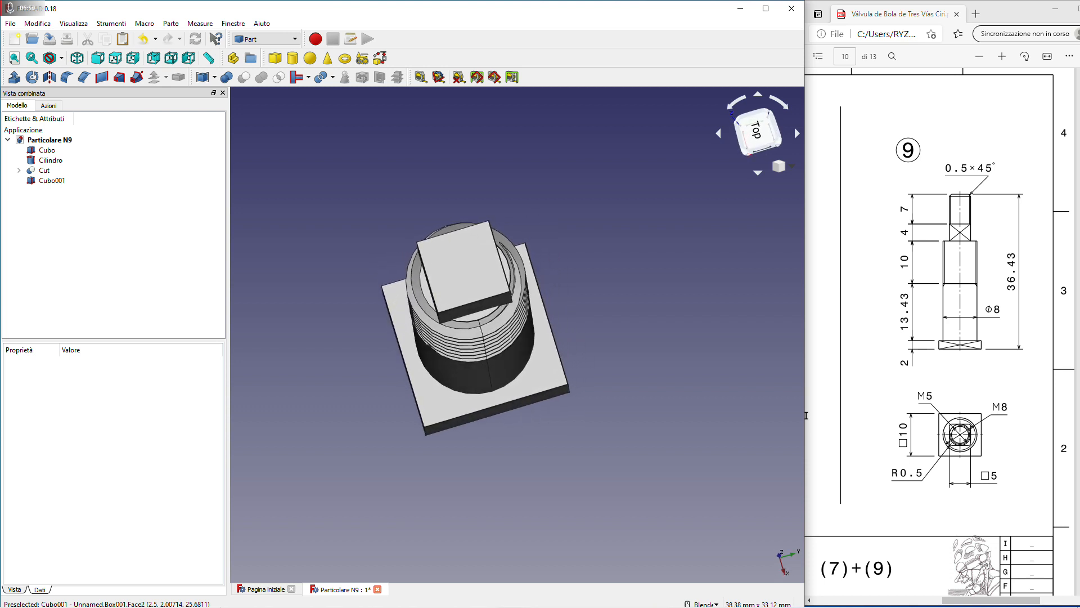
click(529, 279)
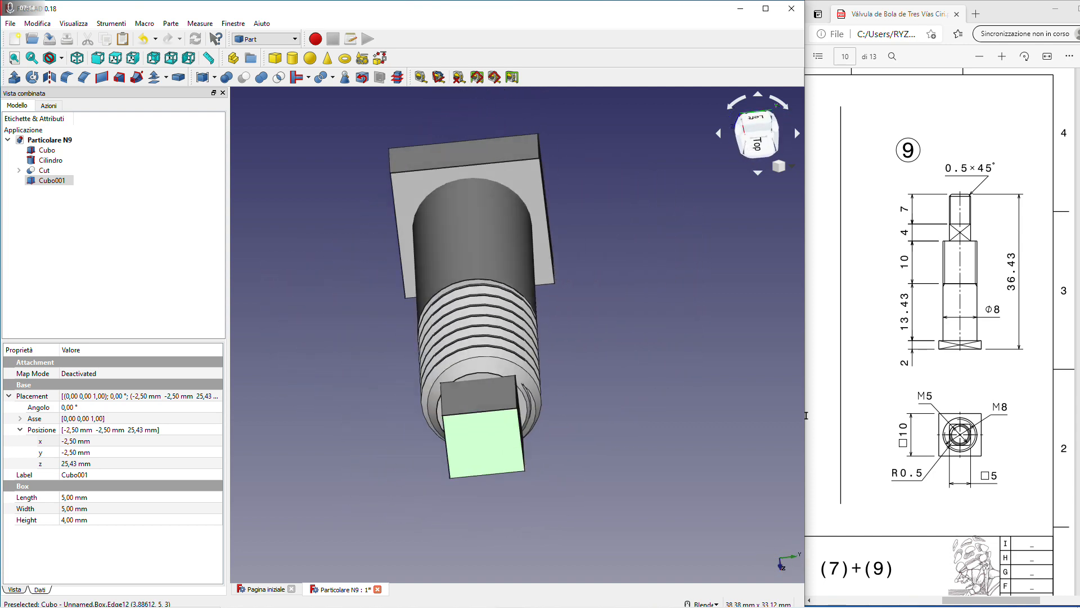
click(481, 356)
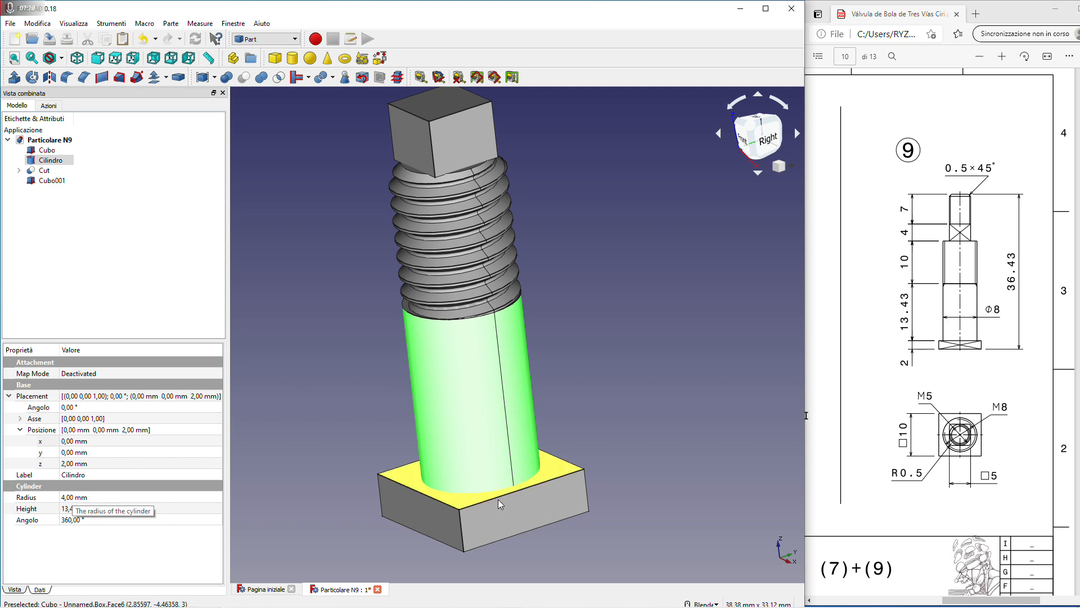
scroll(953, 458, up, 3)
scroll(951, 458, down, 2)
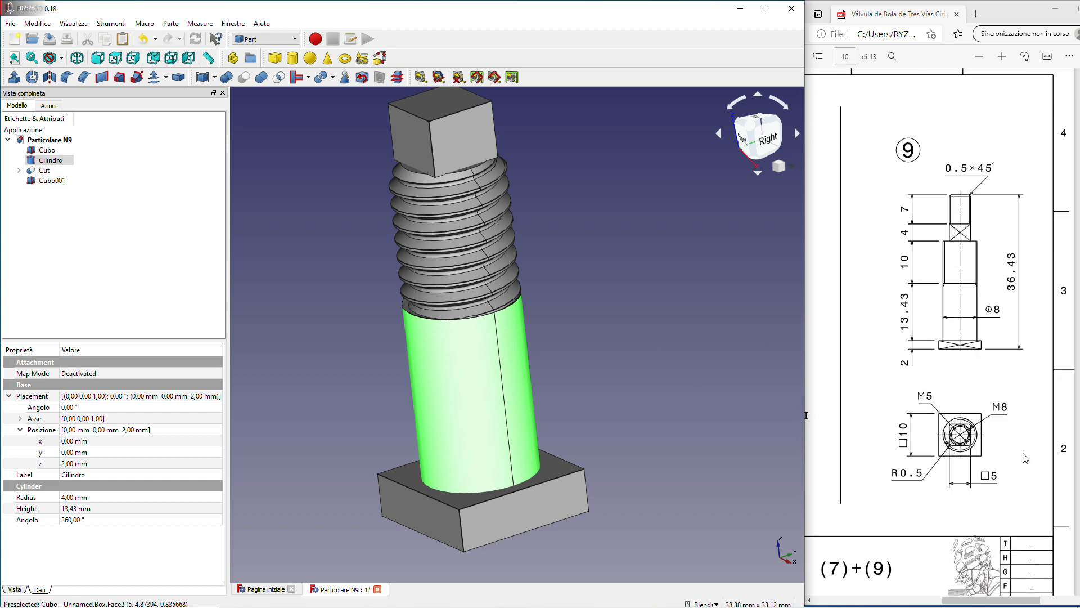
scroll(970, 455, up, 2)
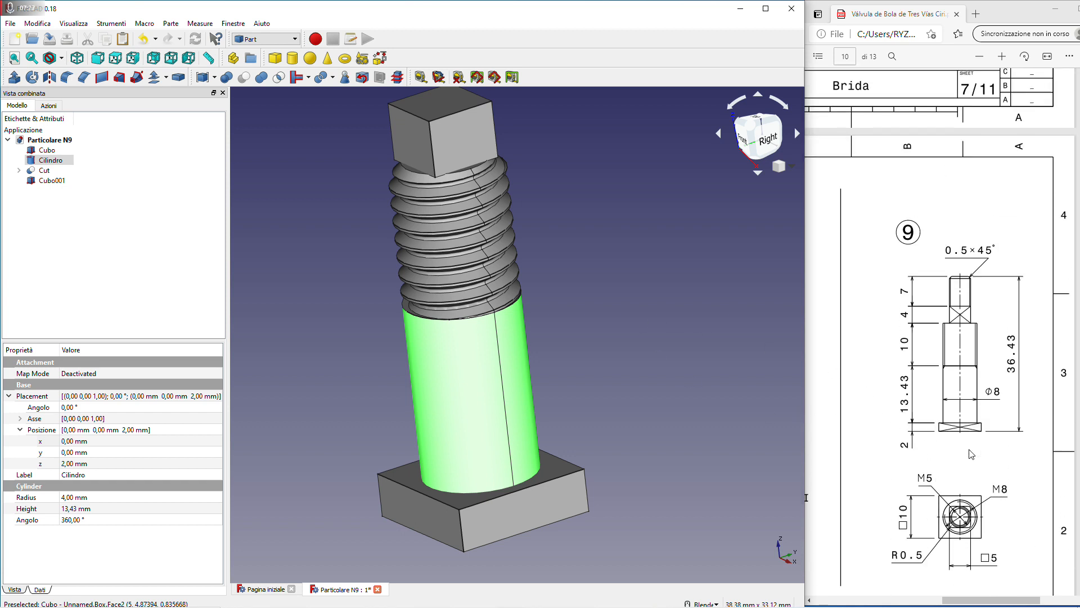
scroll(966, 455, down, 4)
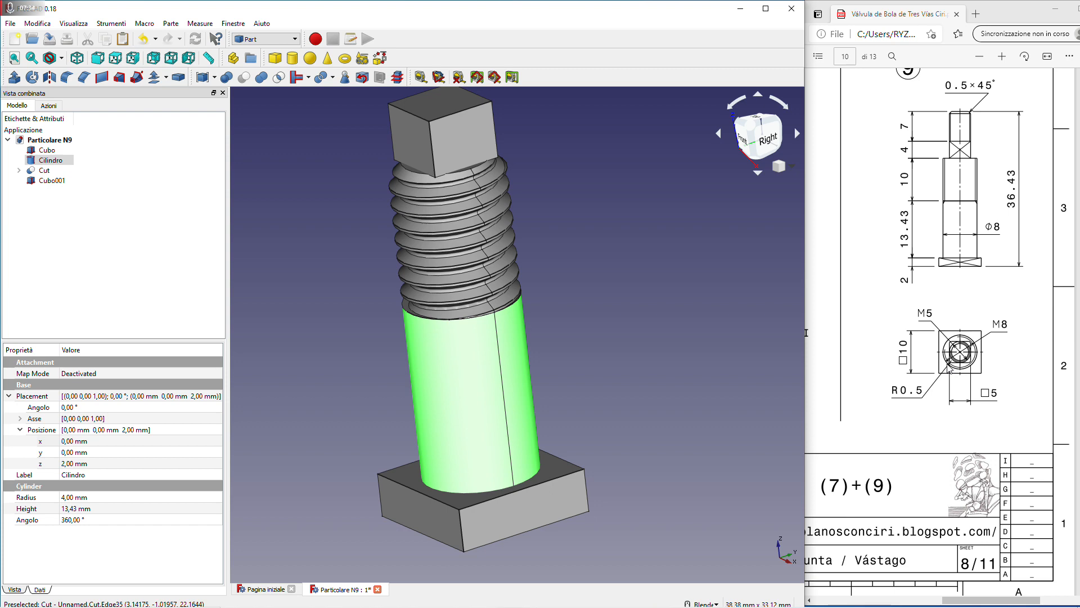
Fillet the four vertical edges of the 5 mm square block with a 0.5 mm radius
middle_drag(641, 298, 558, 456)
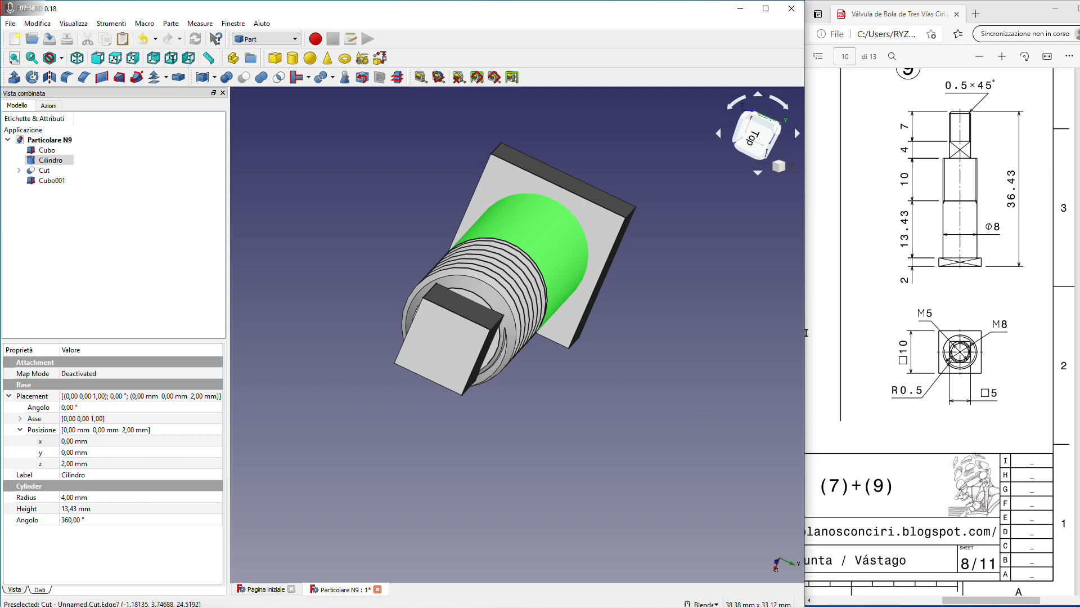
middle_drag(635, 363, 505, 326)
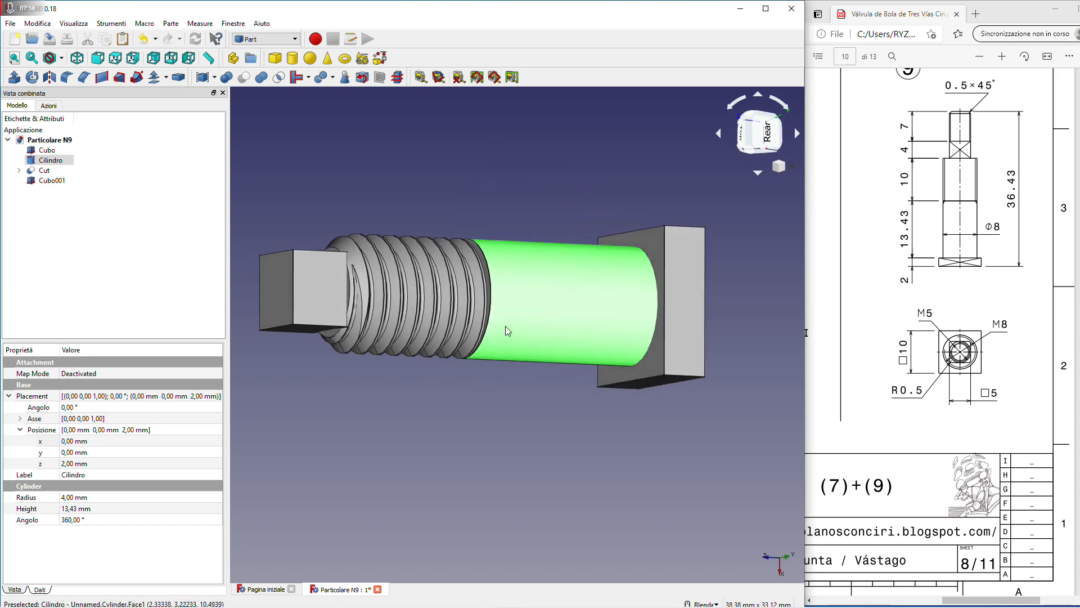
click(315, 251)
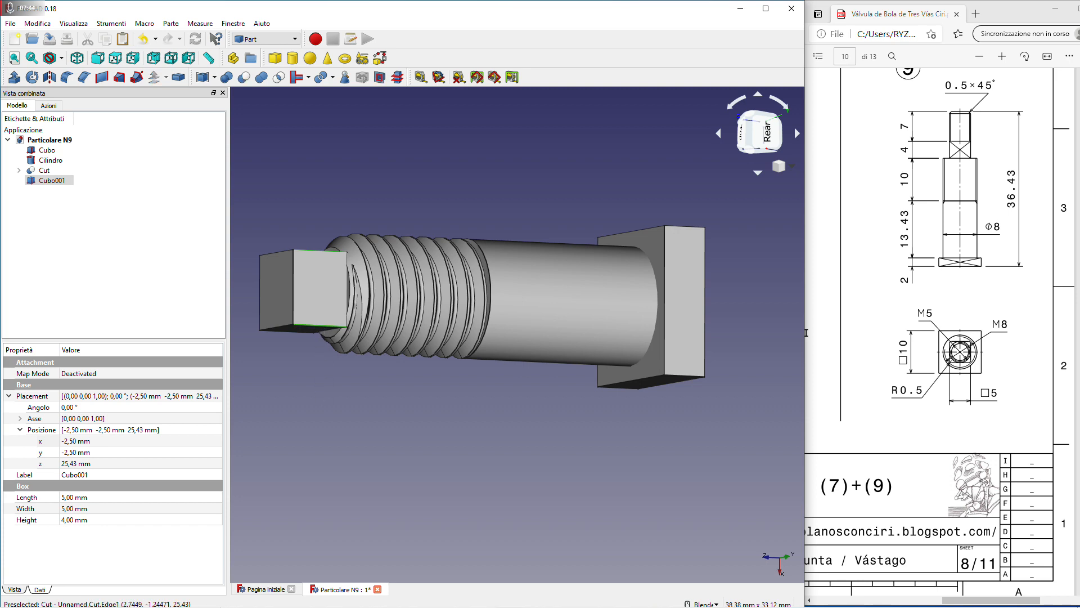
middle_drag(322, 395, 532, 380)
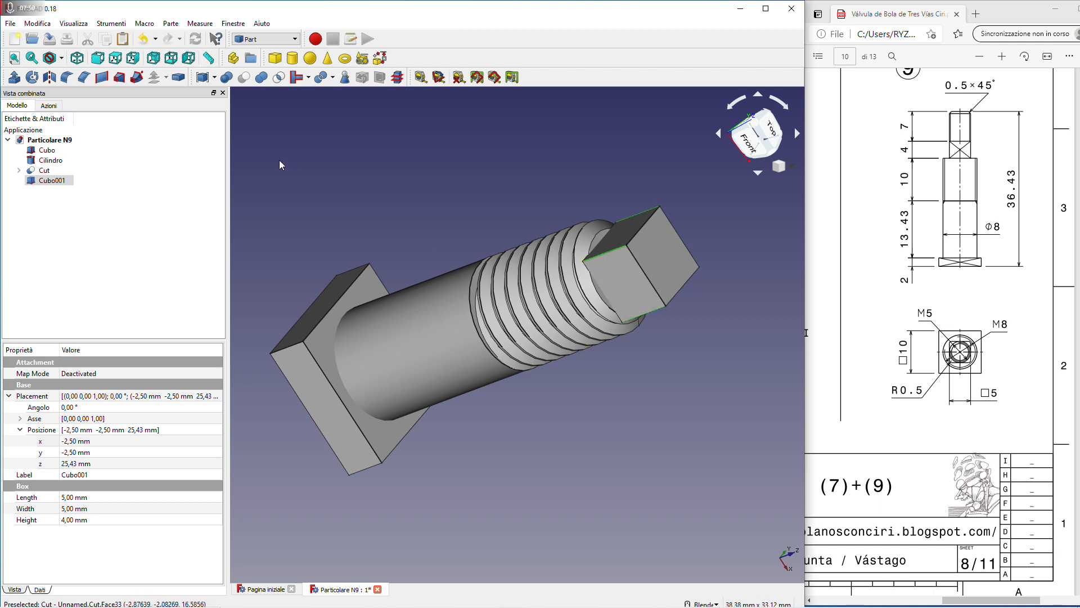
click(68, 78)
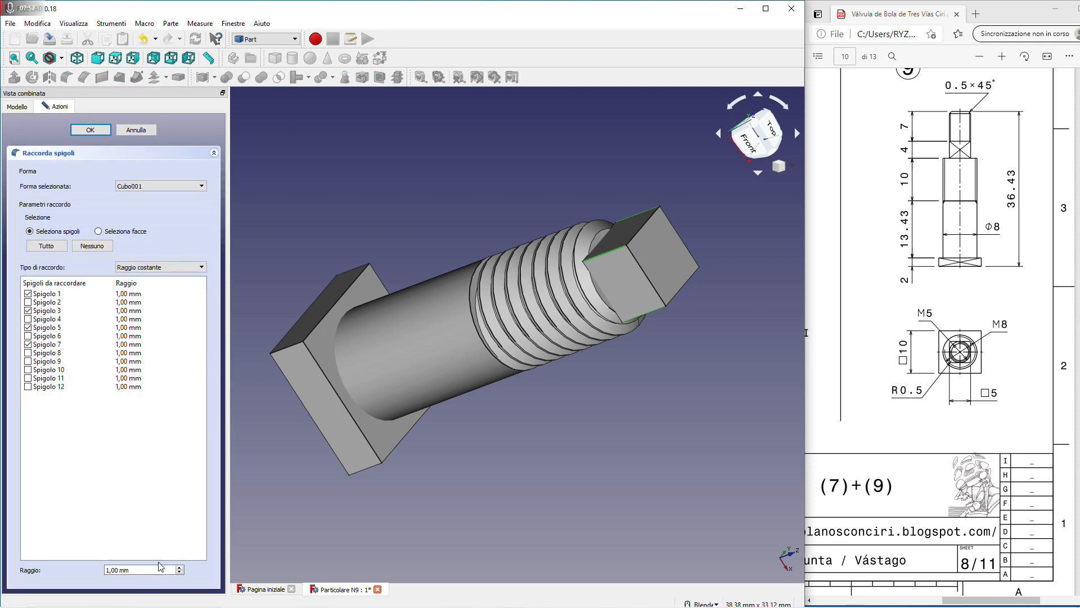
scroll(157, 566, down, 1)
scroll(147, 566, down, 1)
click(86, 129)
Inspect the rounded square block from several sides and undo its edge fillet
click(770, 128)
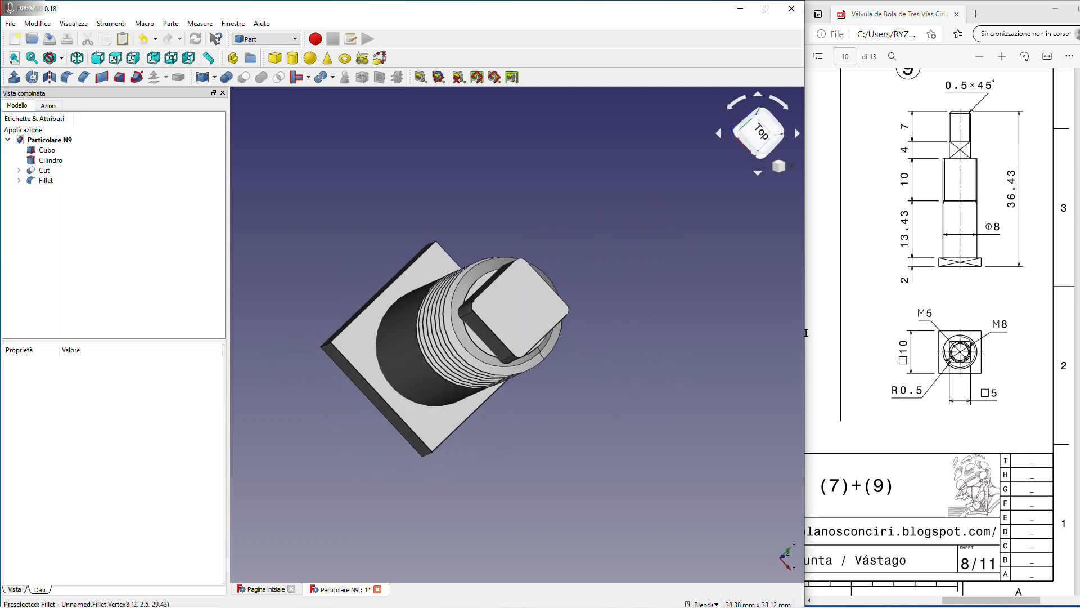
middle_drag(509, 340, 435, 440)
key(3)
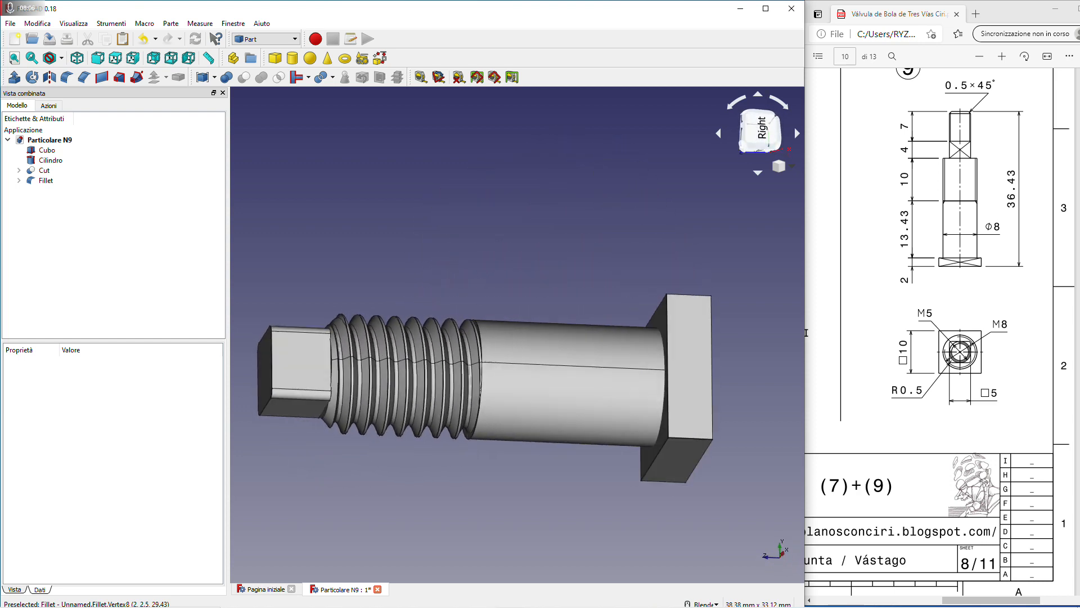
middle_drag(472, 371, 515, 257)
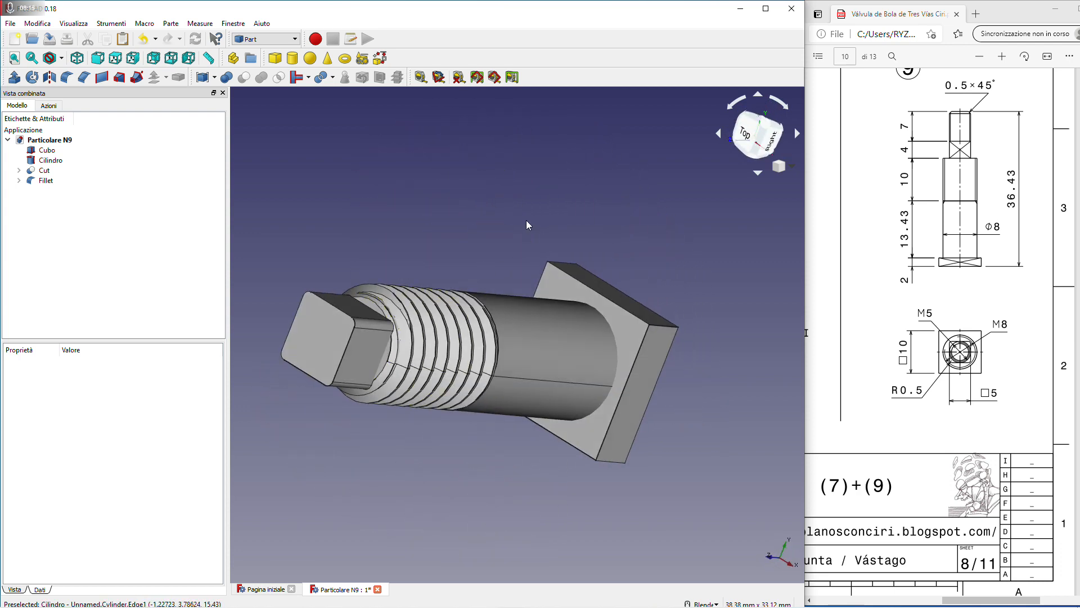
middle_drag(527, 221, 642, 214)
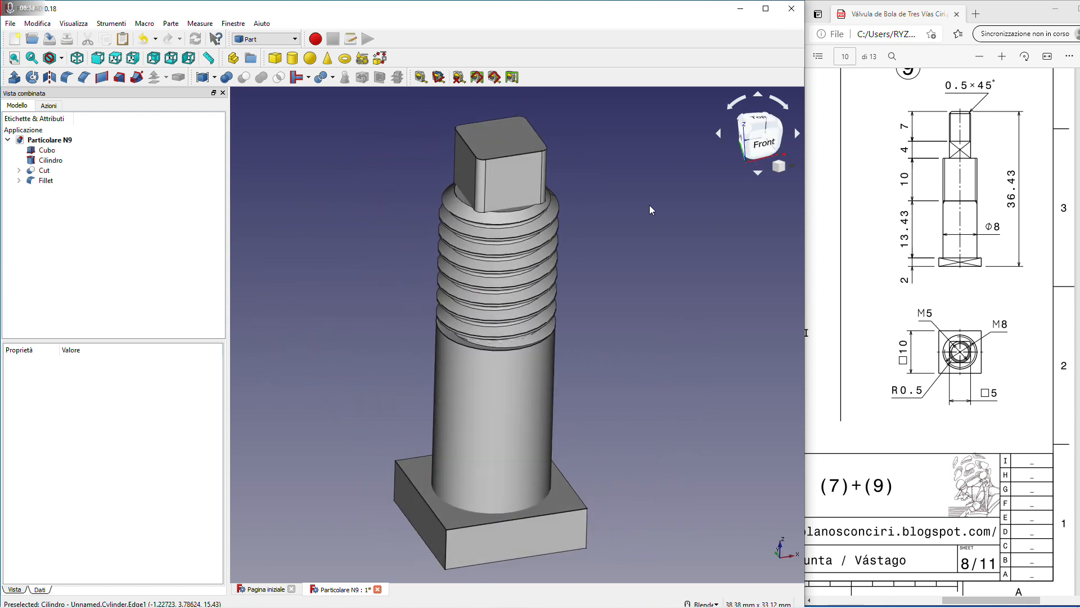
scroll(650, 205, down, 2)
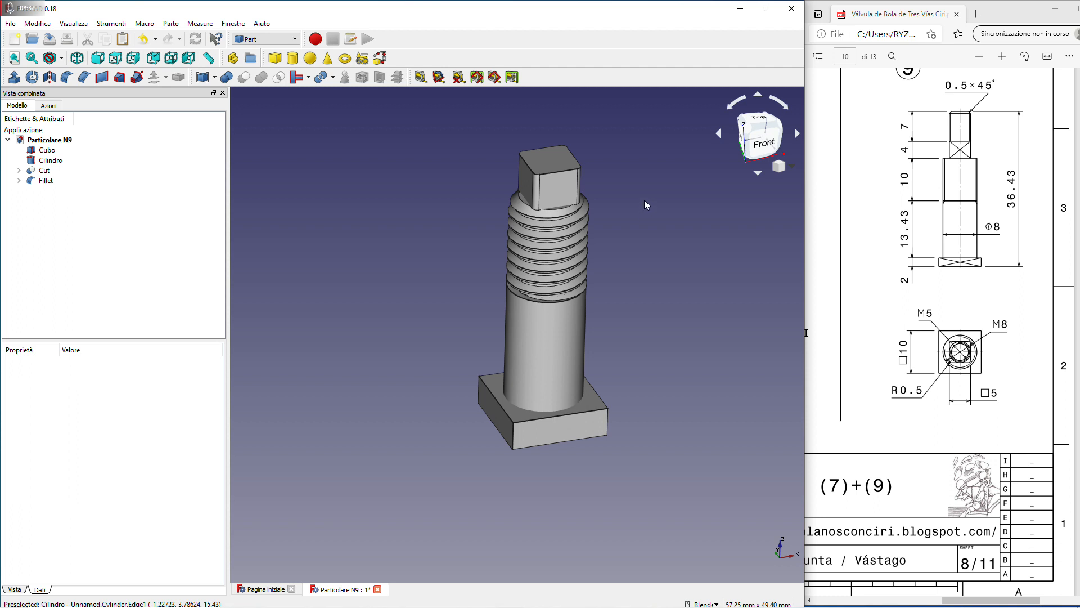
middle_drag(651, 205, 571, 224)
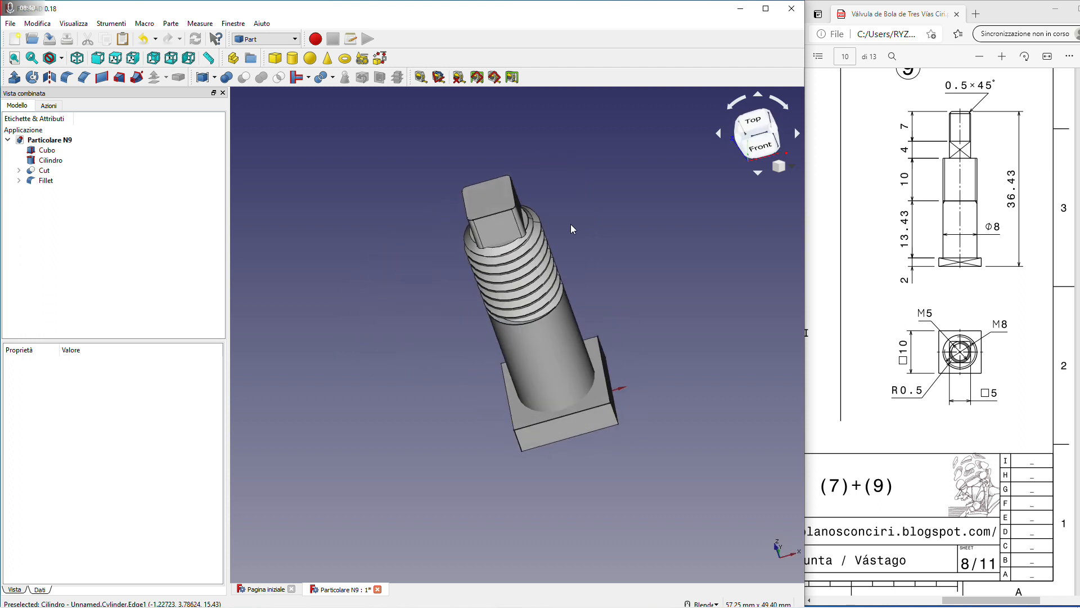
click(494, 222)
click(37, 24)
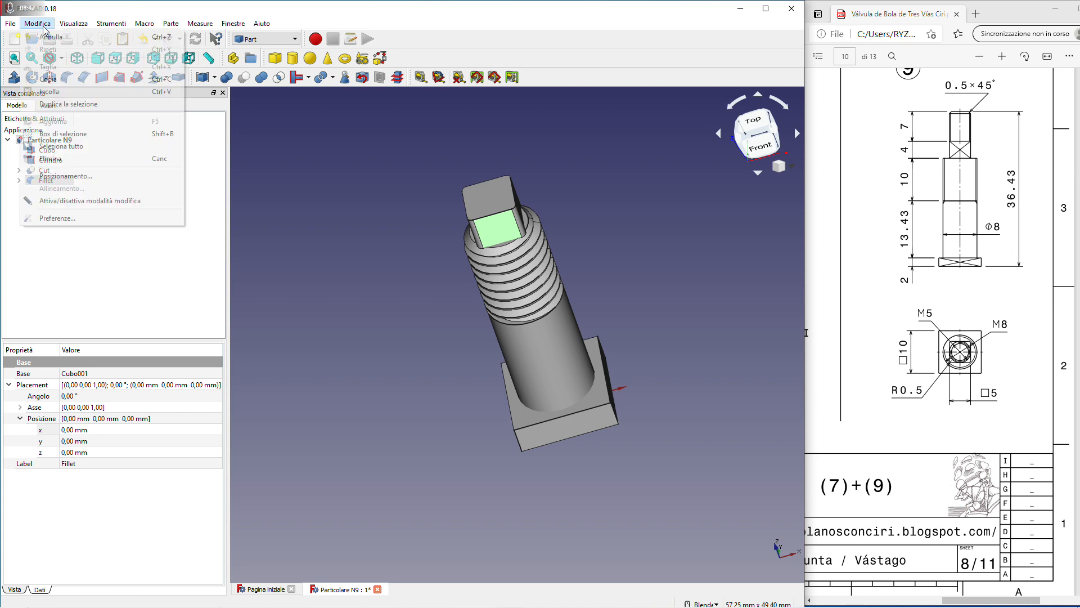
click(48, 36)
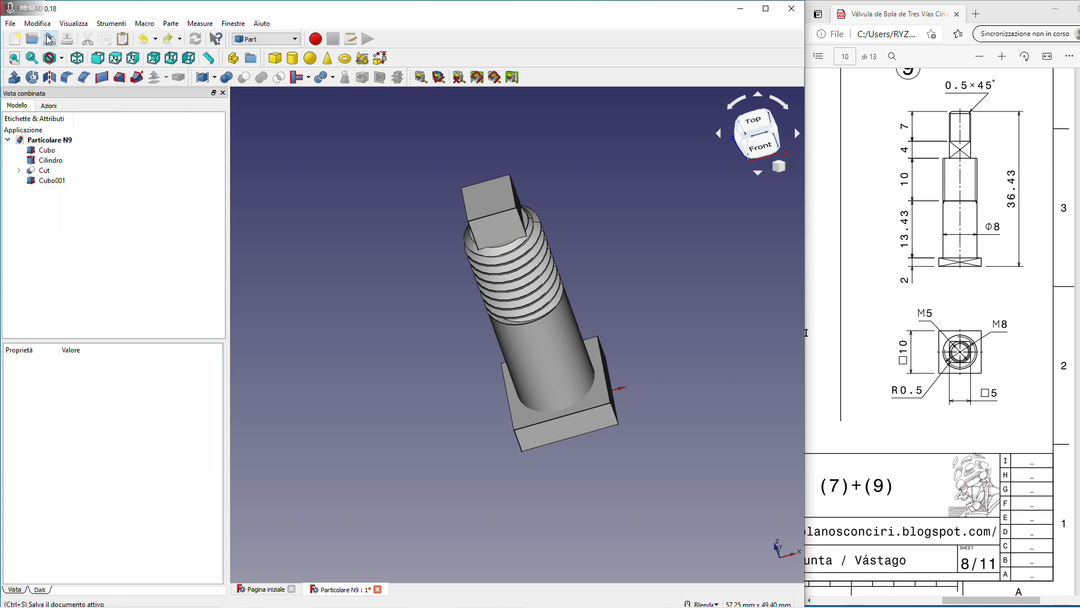
Set the square block's height to 6 mm and its Z position to 23.43 mm
click(49, 181)
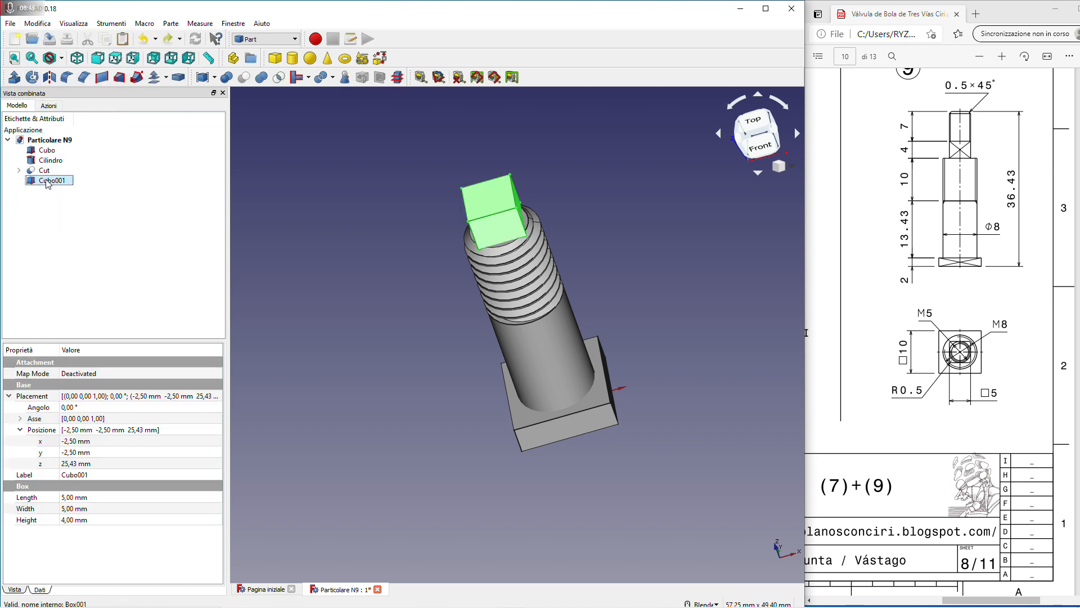
click(78, 520)
scroll(79, 520, up, 2)
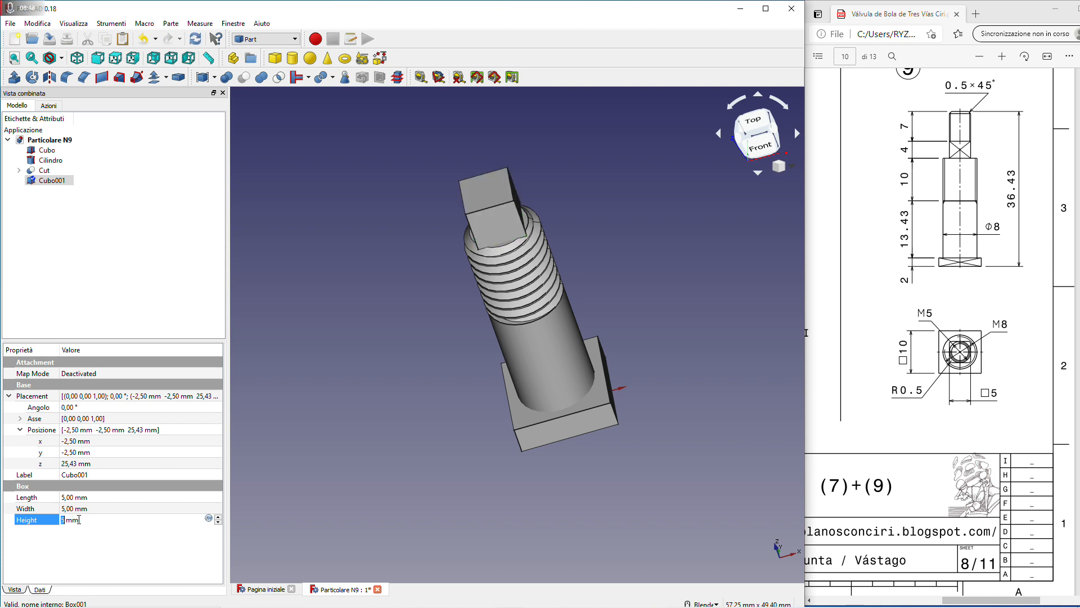
click(73, 463)
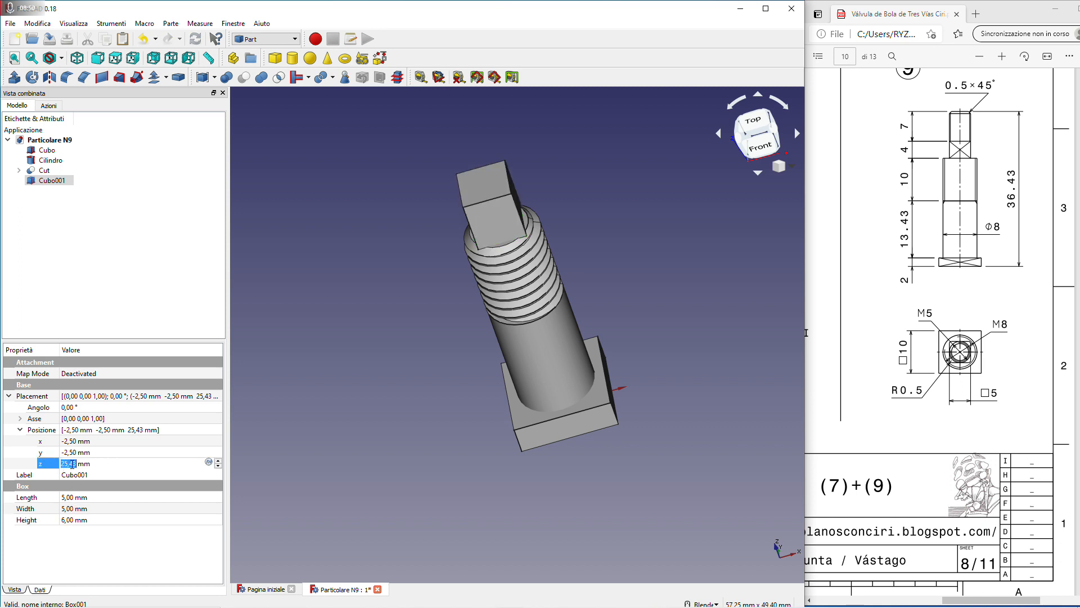
scroll(73, 464, down, 2)
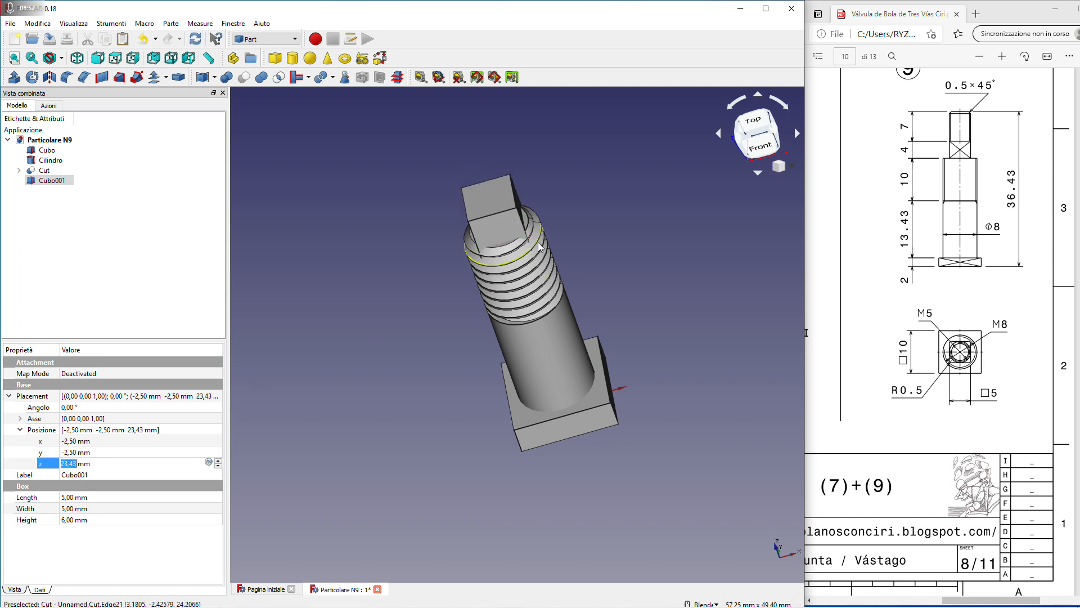
Fillet the four vertical edges of the 6 mm high square block with a constant radius
middle_drag(599, 221, 575, 242)
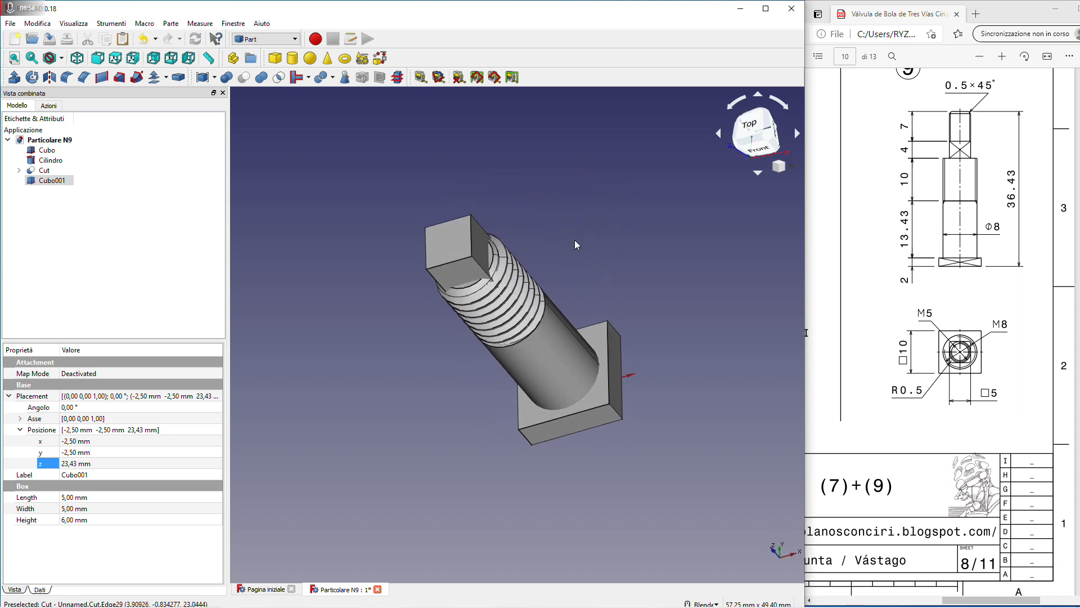
click(433, 278)
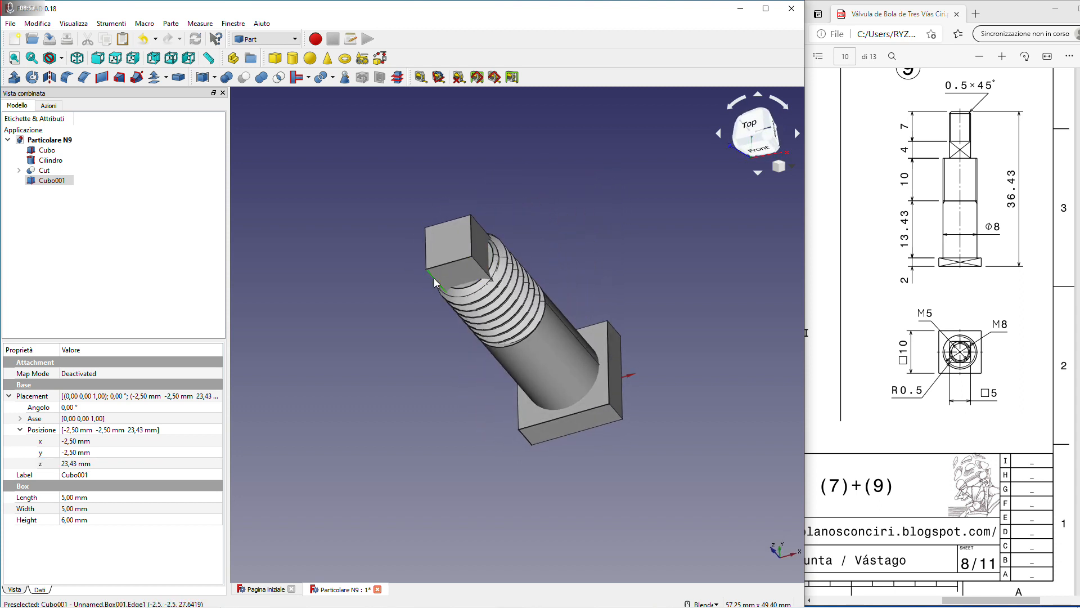
ctrl+click(481, 270)
middle_drag(562, 228, 525, 358)
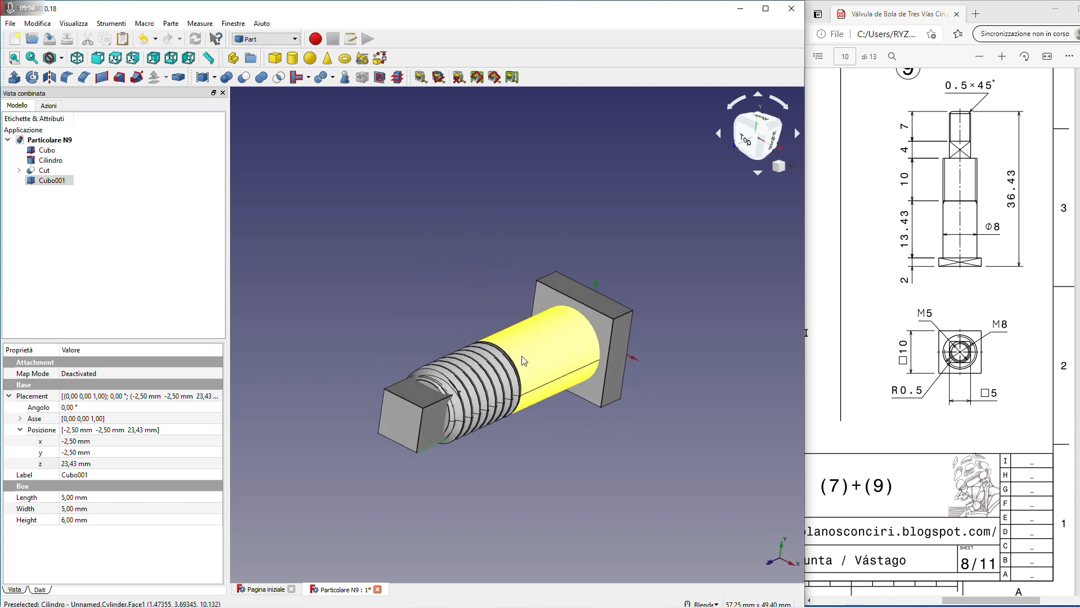
ctrl+click(439, 400)
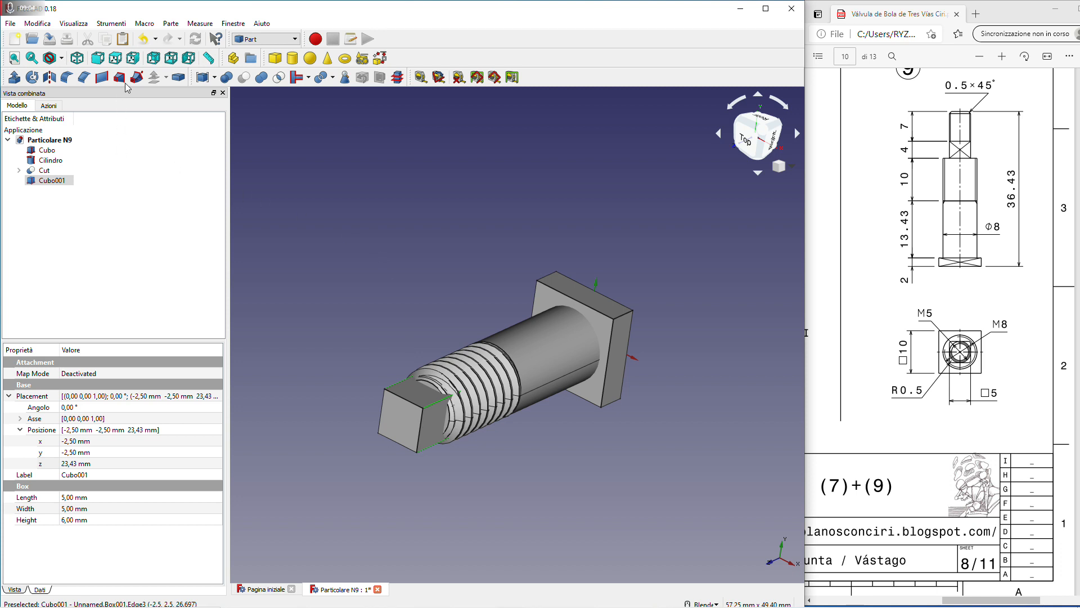
click(66, 77)
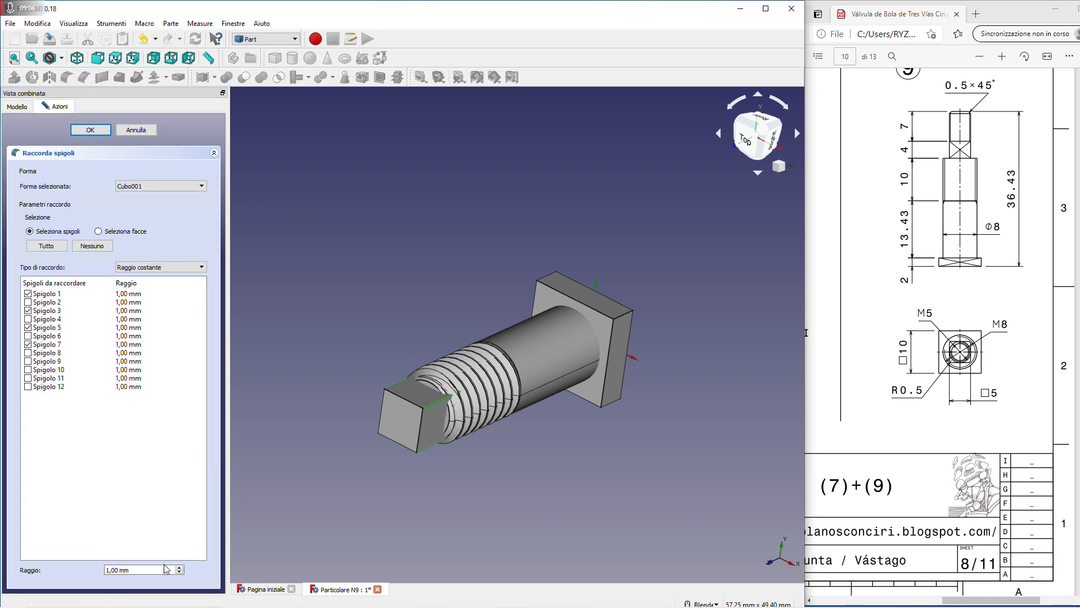
scroll(163, 568, down, 1)
click(89, 130)
Switch to the Fasteners workbench and insert a threaded rod
middle_drag(352, 234, 450, 135)
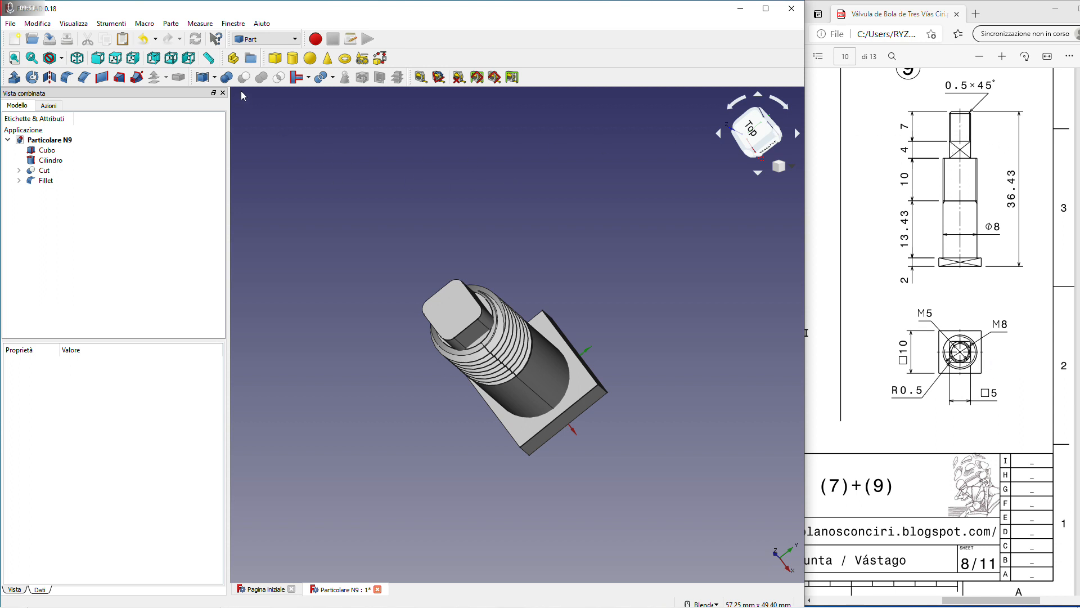
click(273, 39)
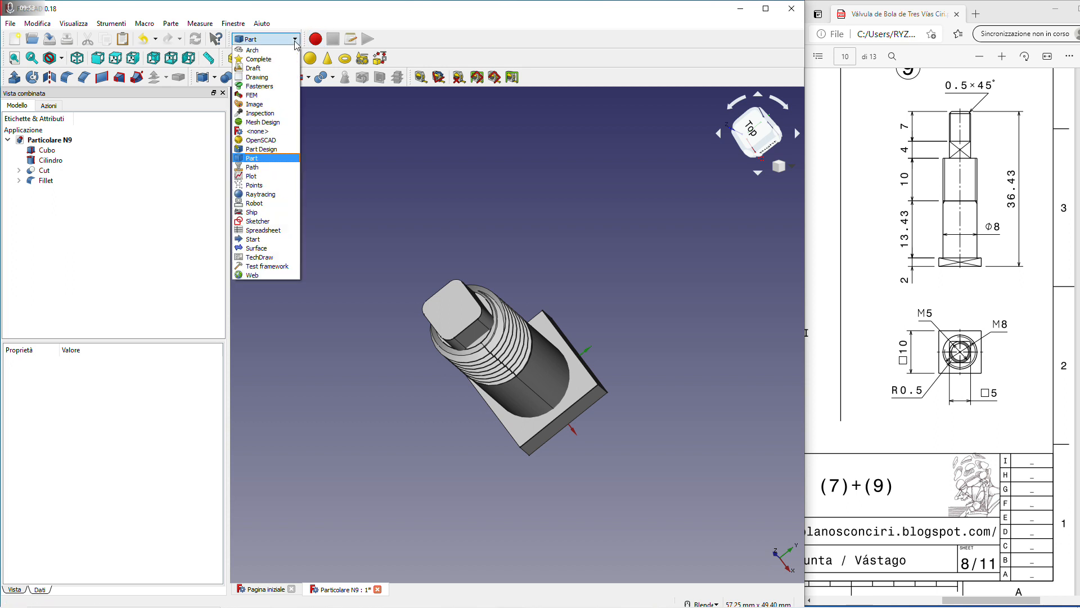
click(267, 87)
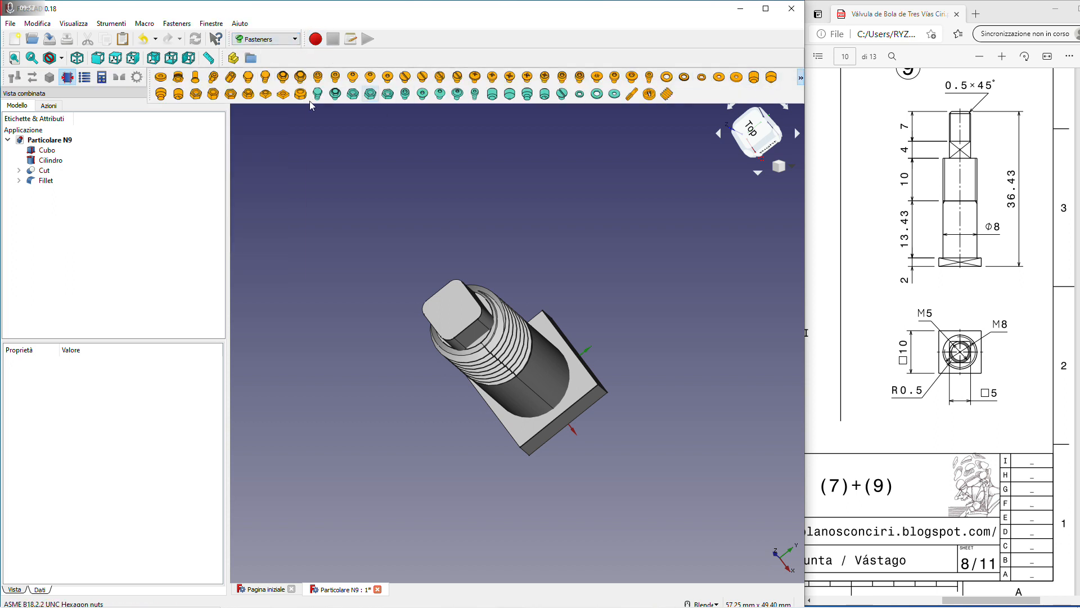
click(801, 80)
click(665, 94)
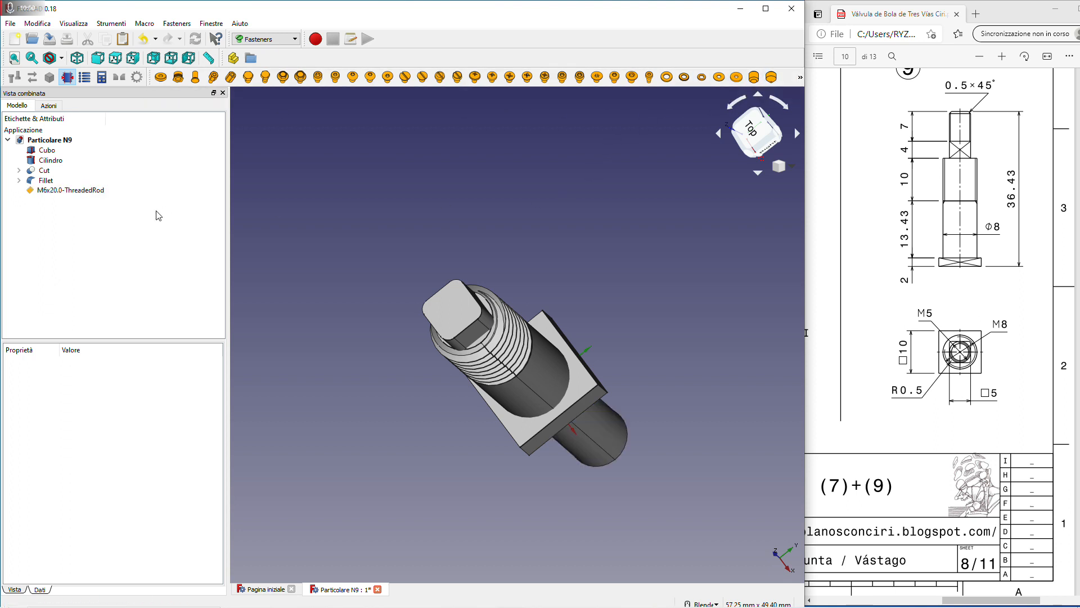
Set the threaded rod's diameter to M5 and its thread option to true
click(85, 190)
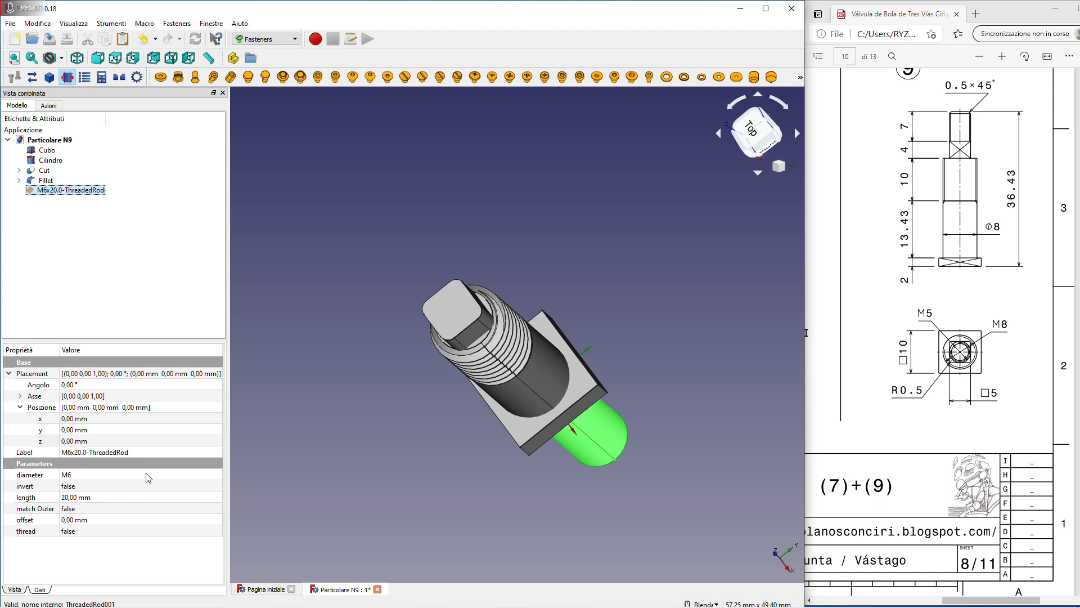
click(148, 475)
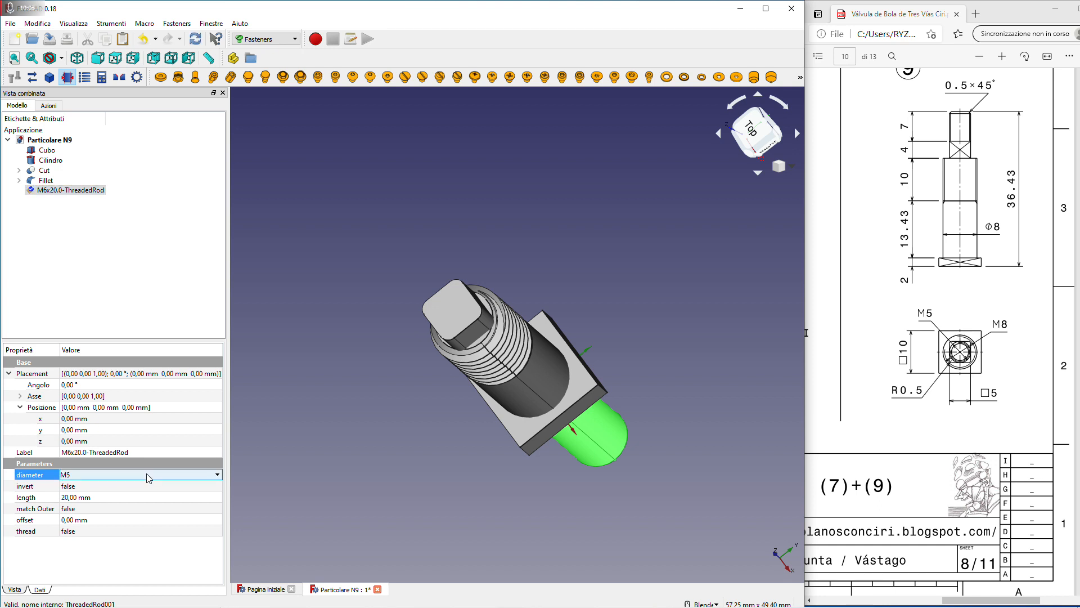
scroll(146, 474, up, 1)
middle_drag(323, 360, 616, 376)
scroll(617, 376, down, 2)
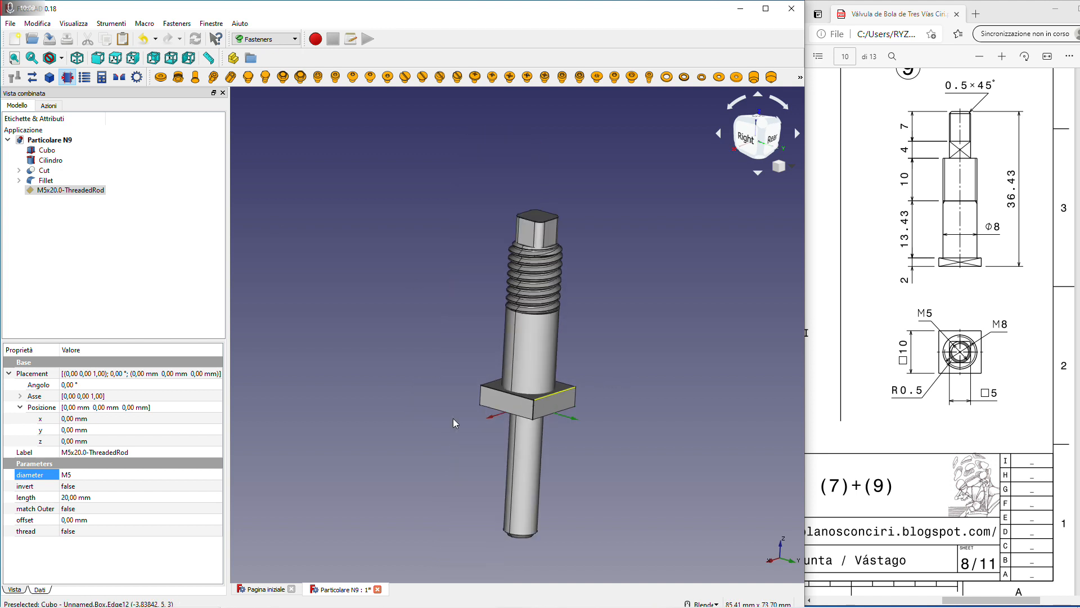
click(98, 531)
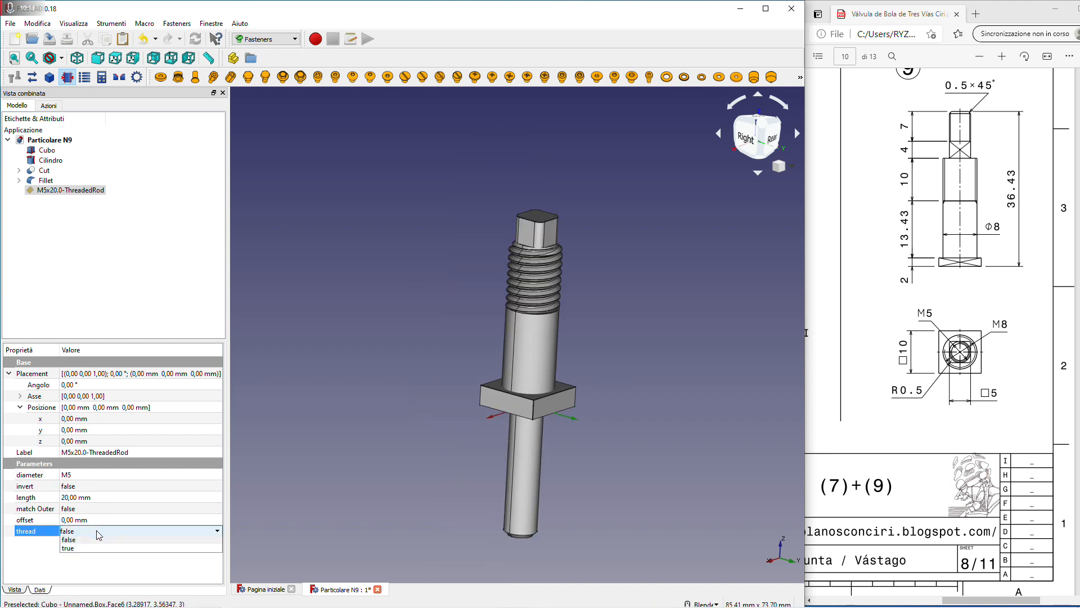
click(85, 548)
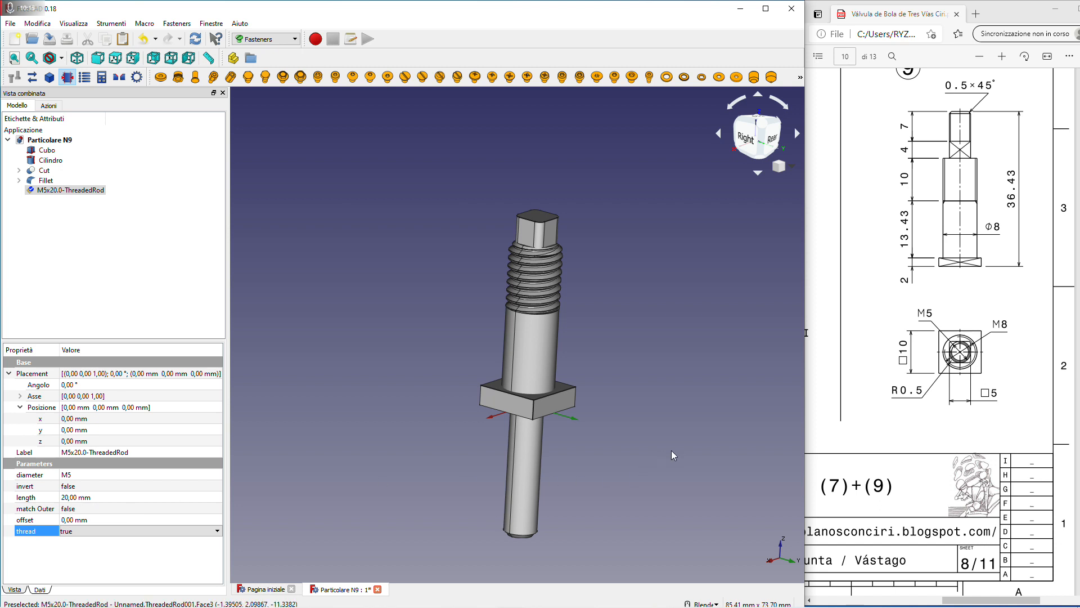
Set the M5 threaded rod's Z position to 20 mm
middle_drag(633, 373, 636, 321)
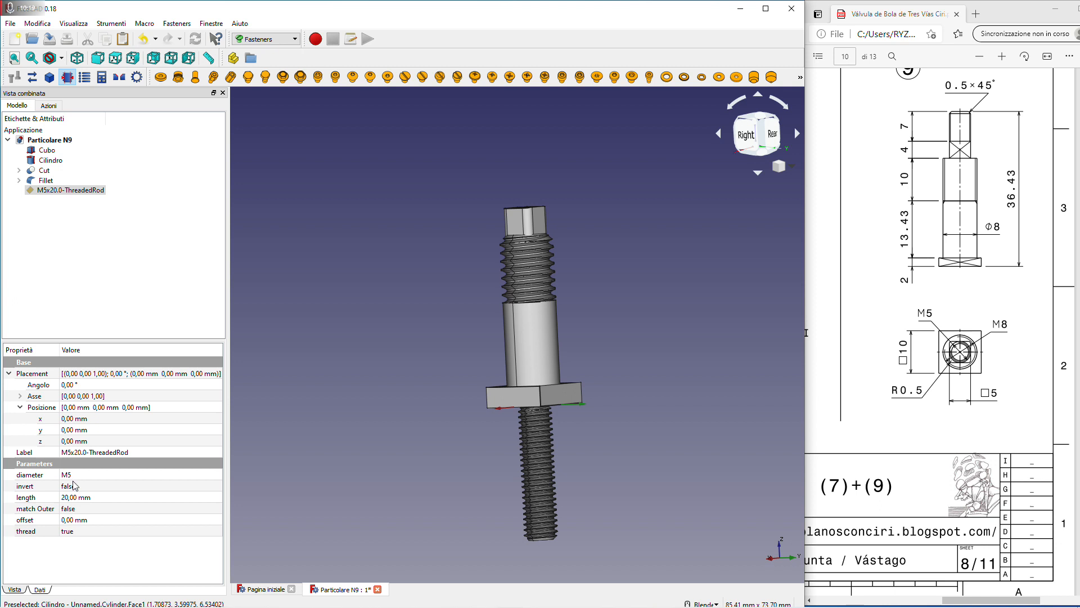
click(68, 441)
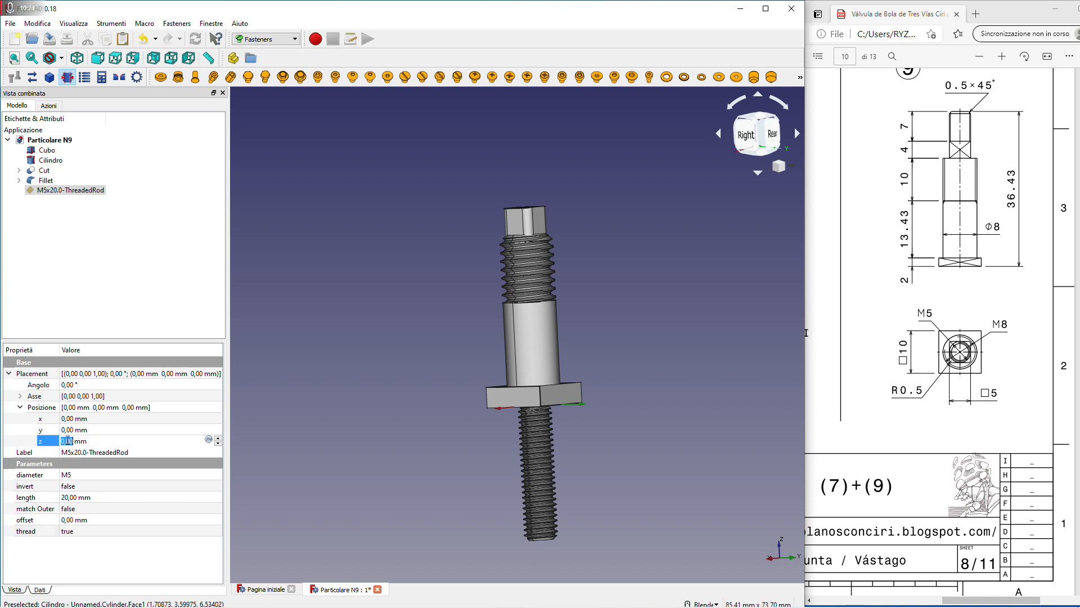
scroll(68, 441, up, 16)
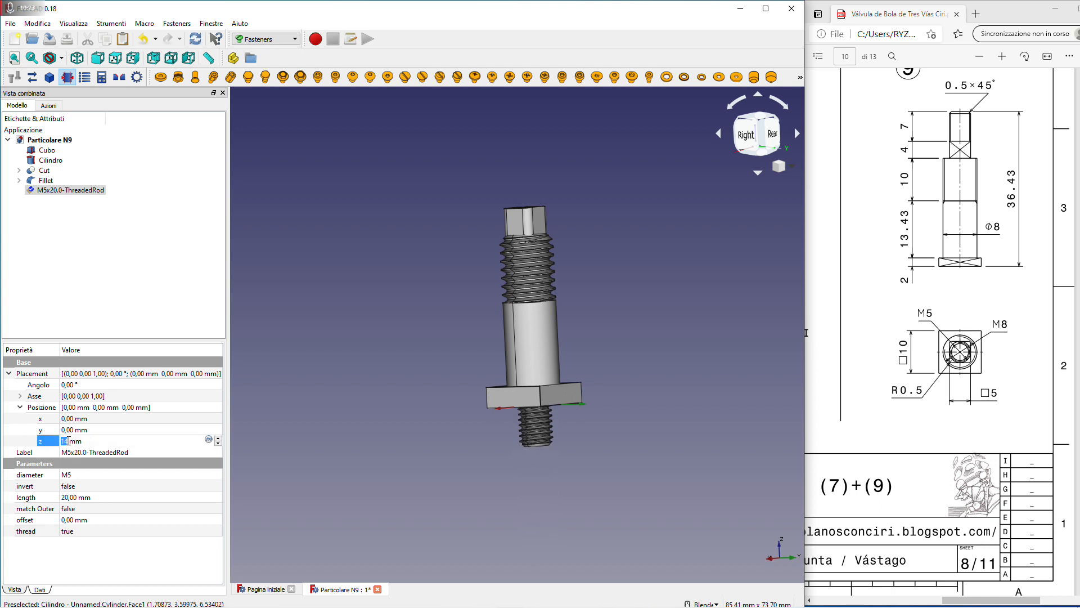
scroll(68, 441, up, 3)
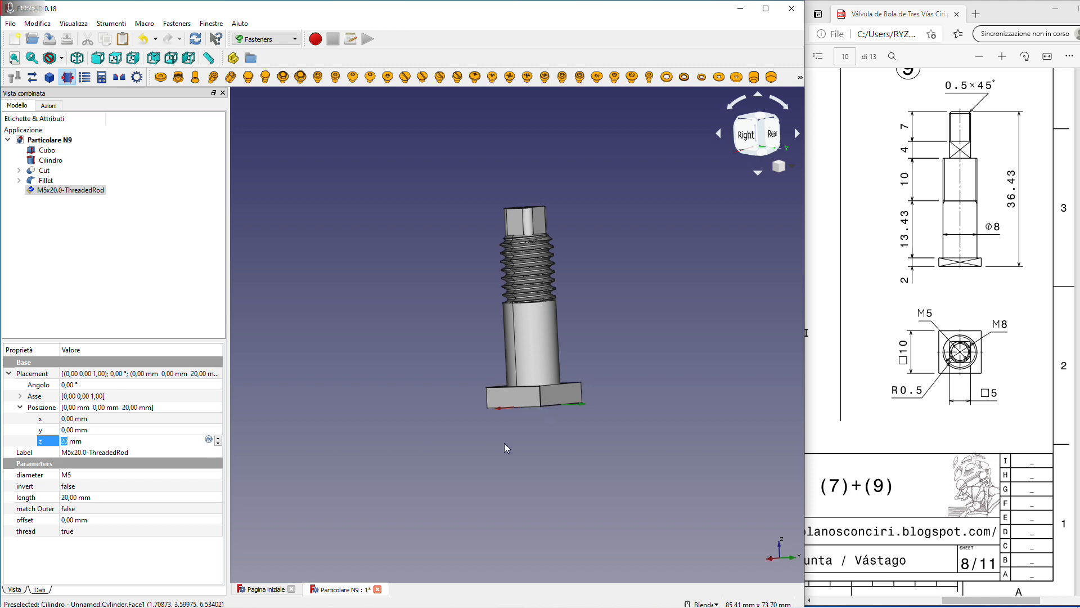
Set the M5 threaded rod's length to 36.43 mm
click(68, 498)
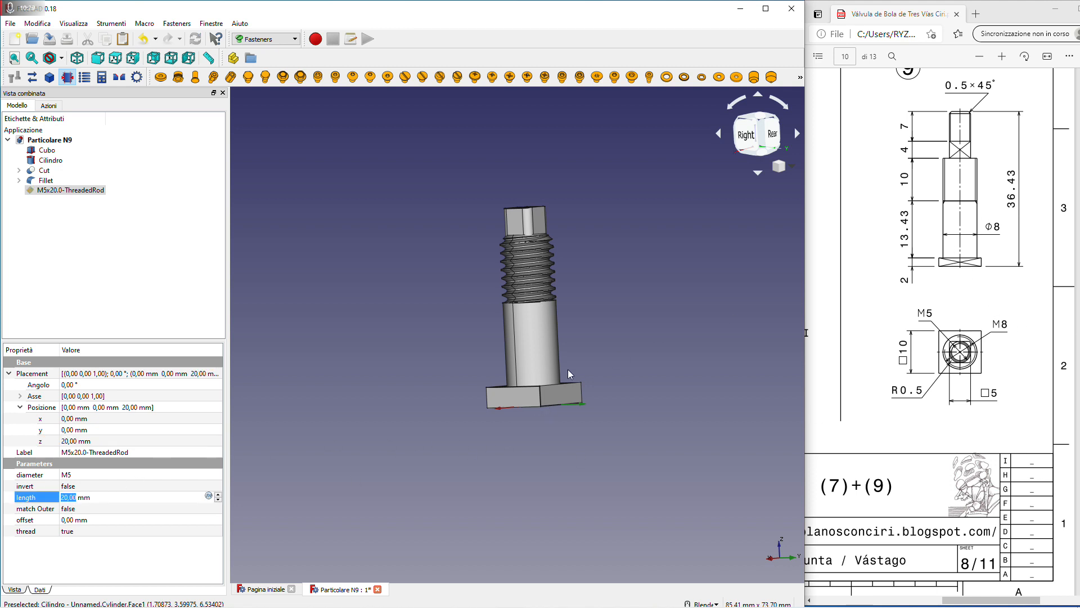
middle_drag(478, 391, 483, 341)
click(78, 499)
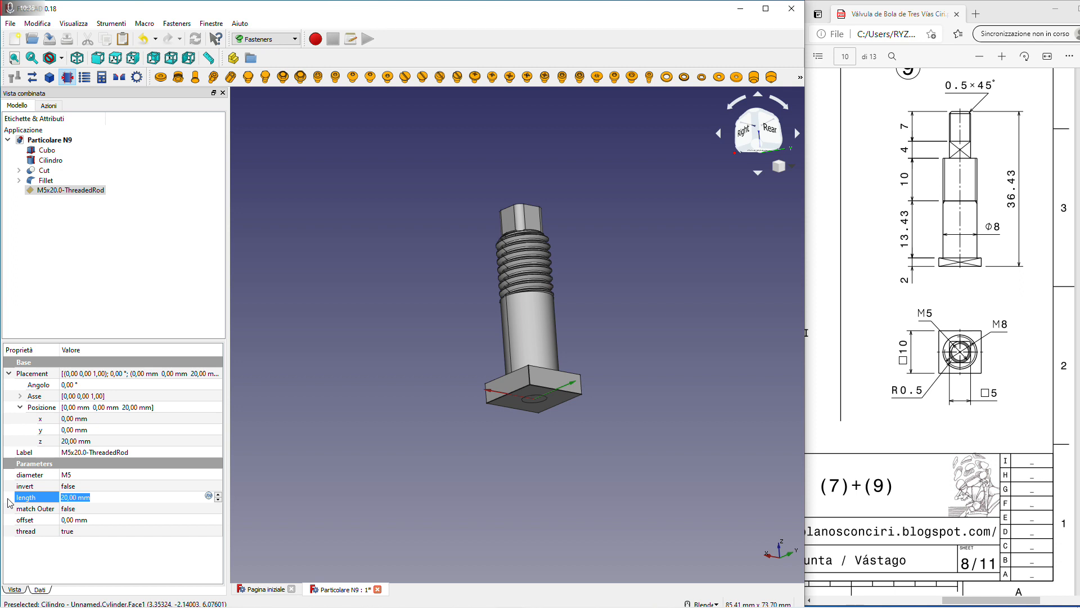
text(36,43)
key(Return)
Raise the M5 threaded rod to a Z position of 36 mm
middle_drag(436, 417, 394, 373)
click(795, 127)
middle_drag(484, 385, 521, 369)
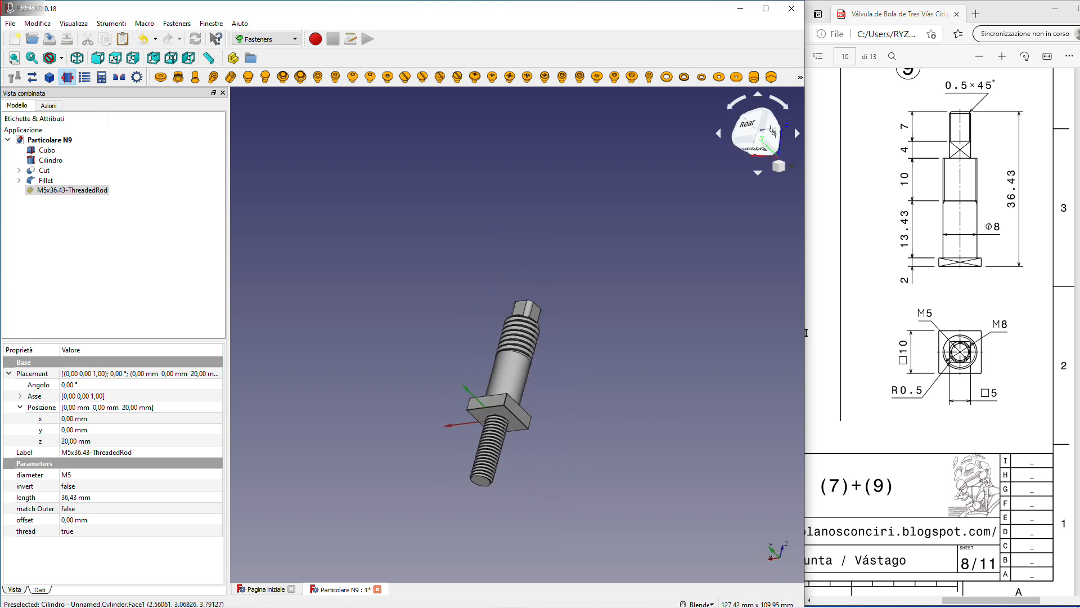
click(80, 440)
scroll(80, 440, up, 13)
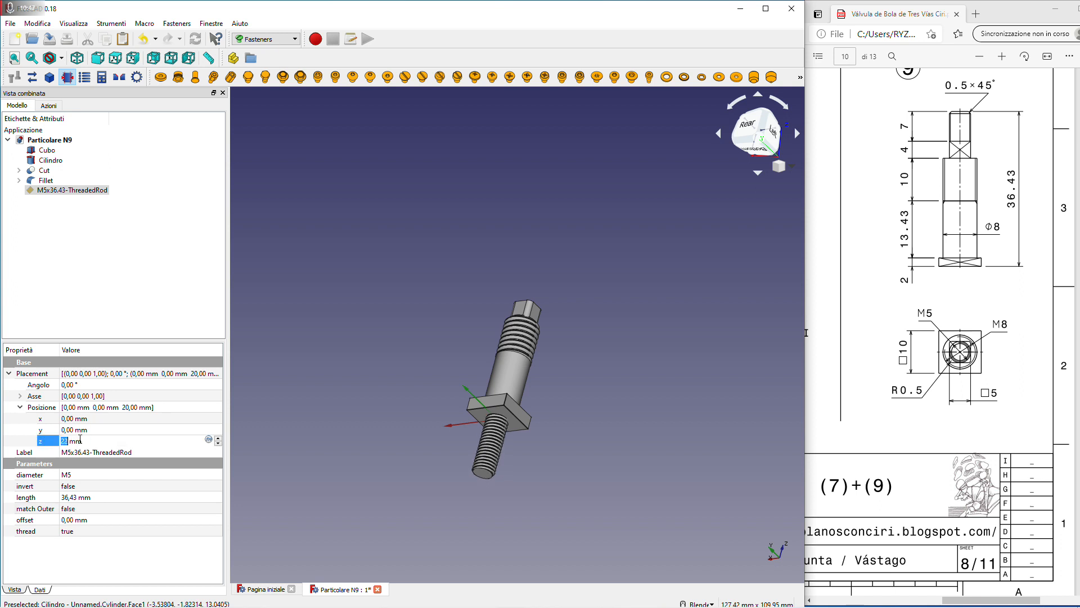
scroll(80, 440, up, 3)
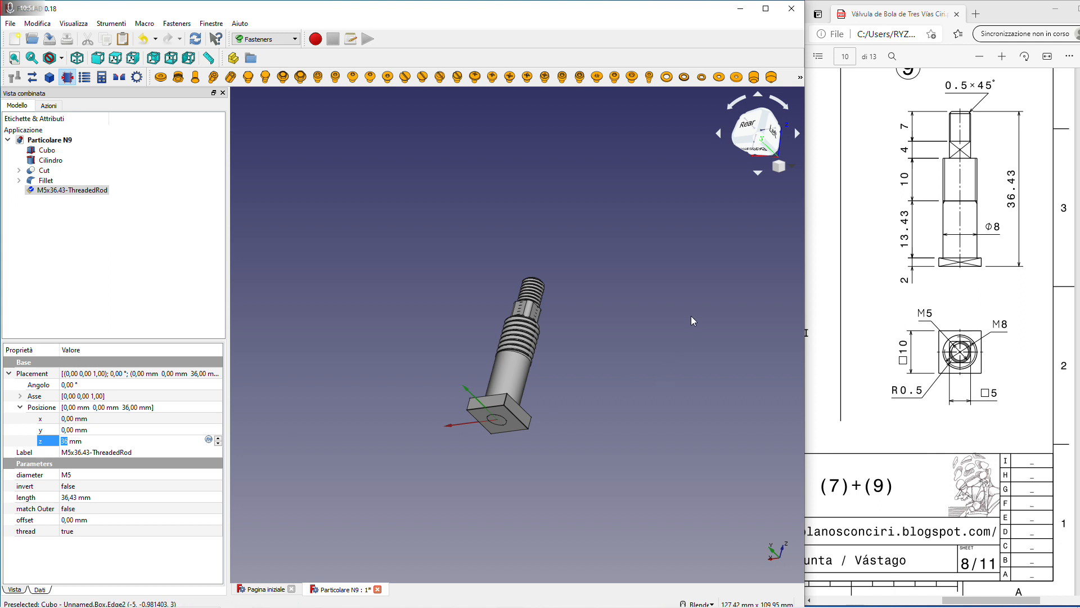
Switch to the Part workbench and fuse the threaded rod, cube, cylinder, cut and fillet into one solid
middle_drag(647, 309, 507, 411)
click(794, 129)
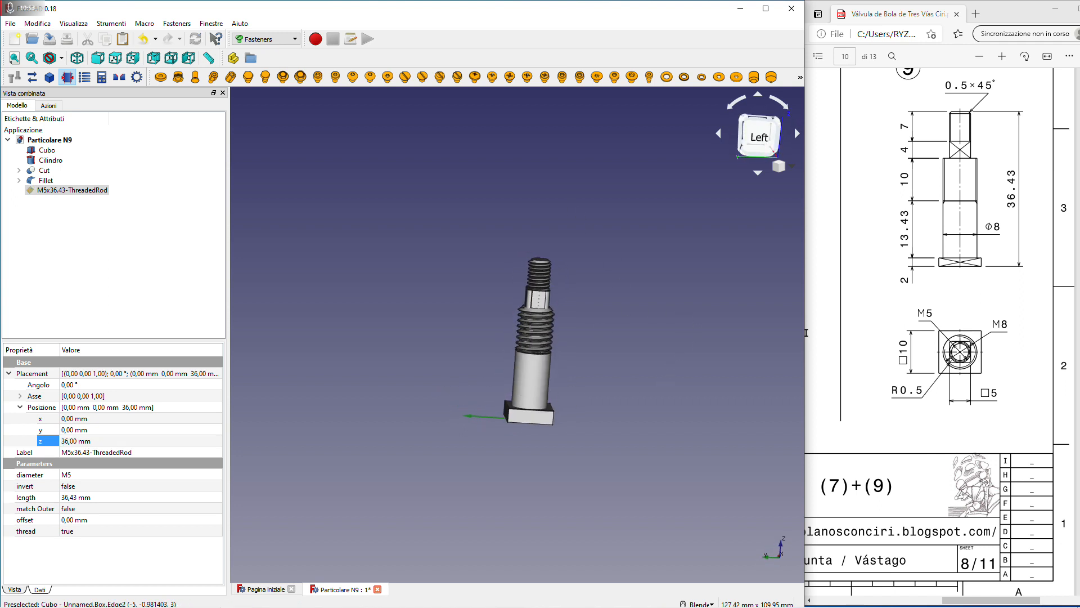
click(794, 128)
middle_drag(495, 324, 473, 333)
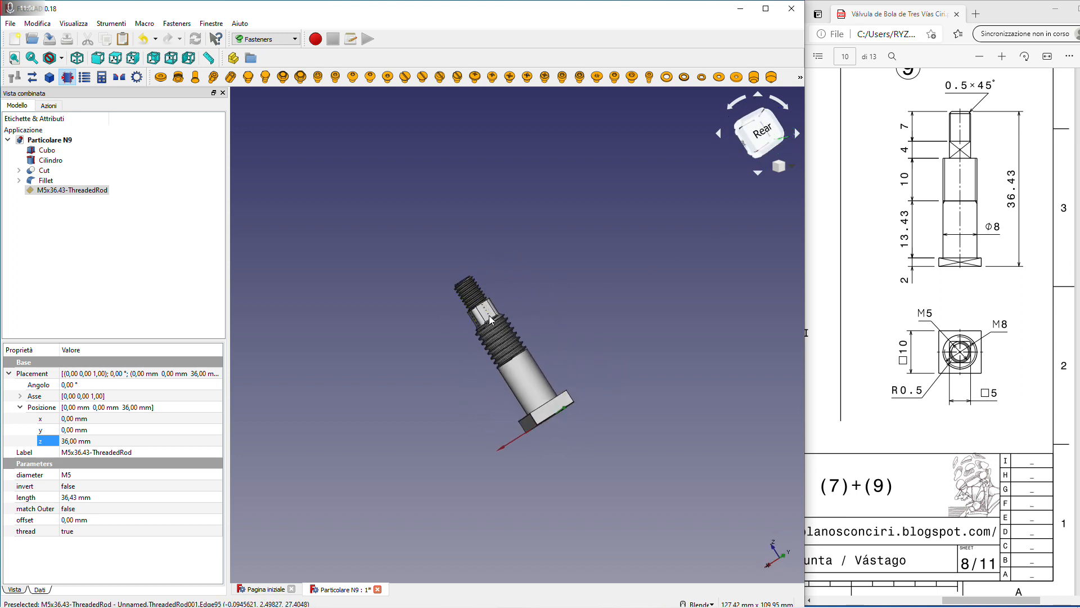
middle_drag(579, 313, 680, 333)
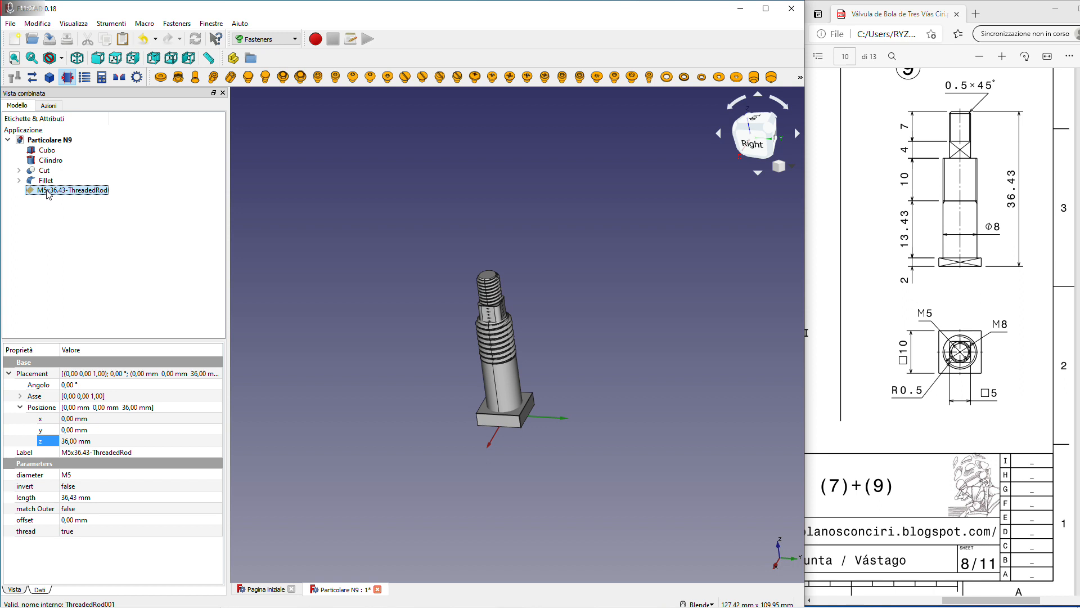
ctrl+click(47, 152)
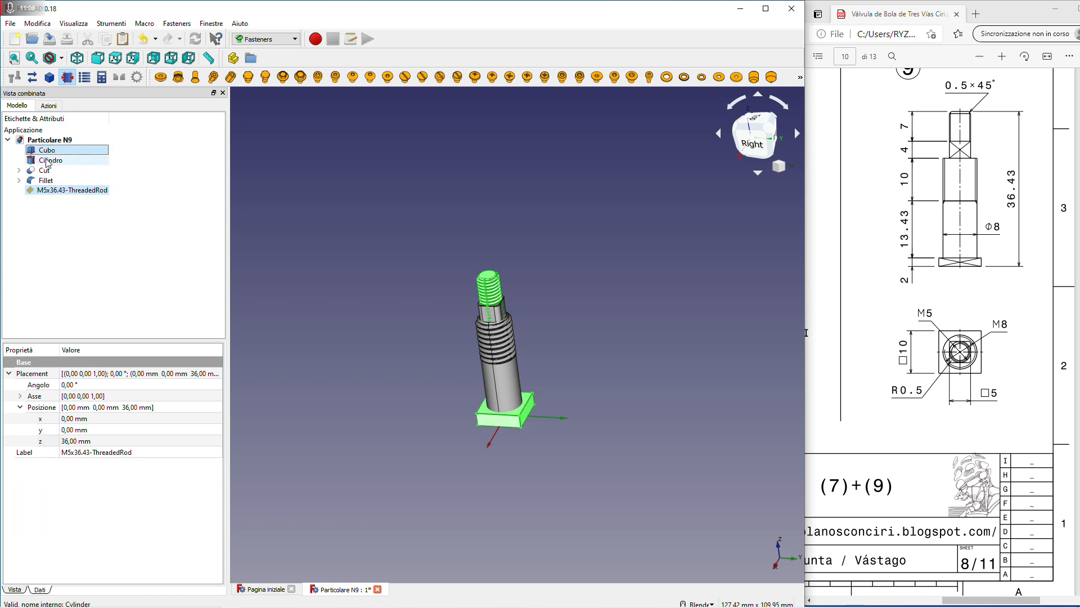
ctrl+click(45, 161)
ctrl+click(45, 171)
ctrl+click(46, 180)
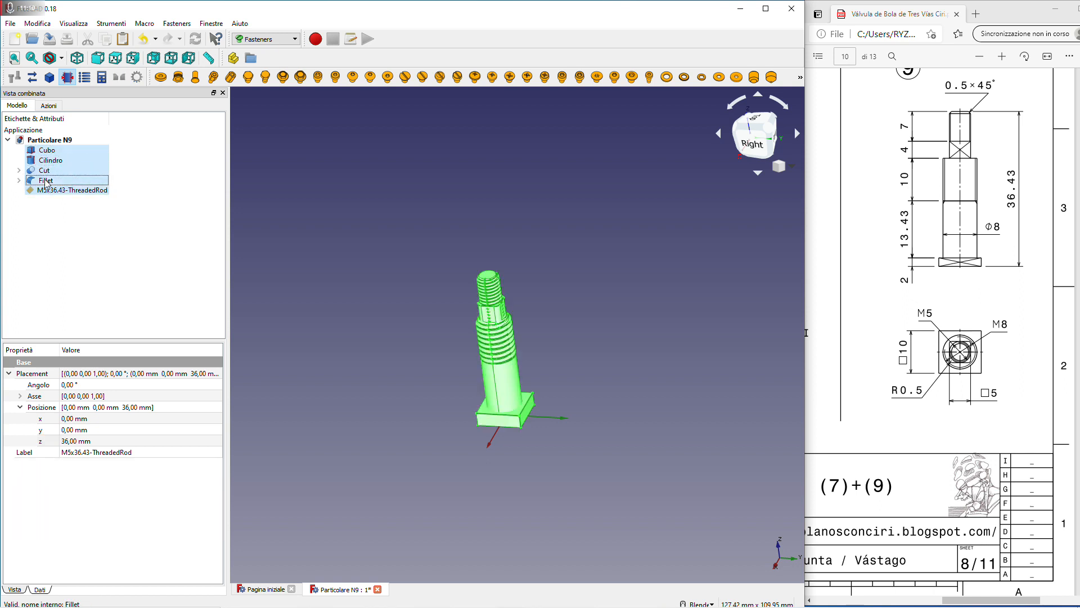
click(293, 39)
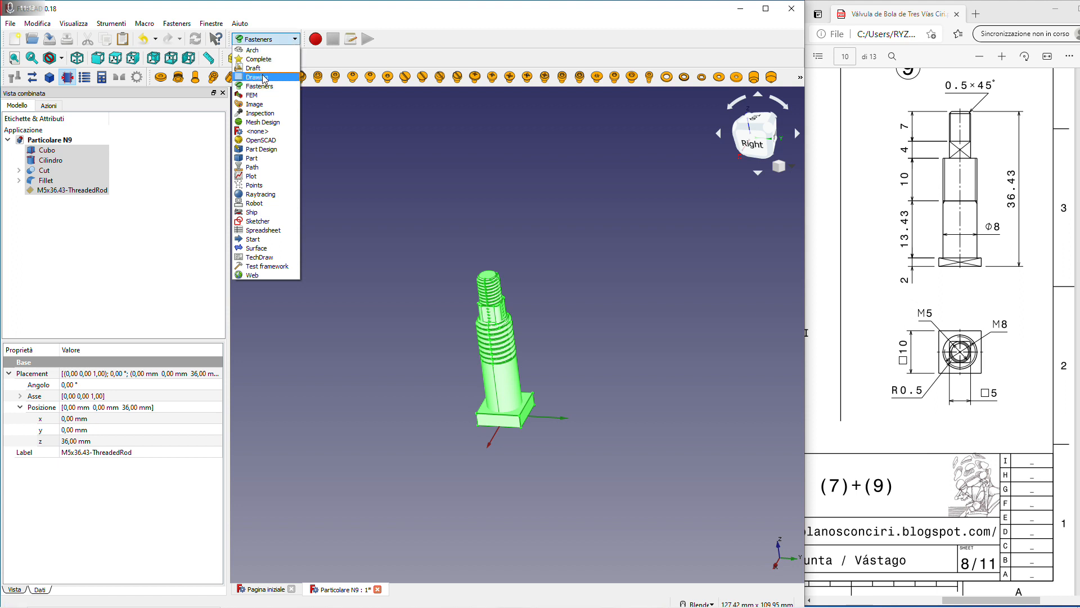
click(261, 159)
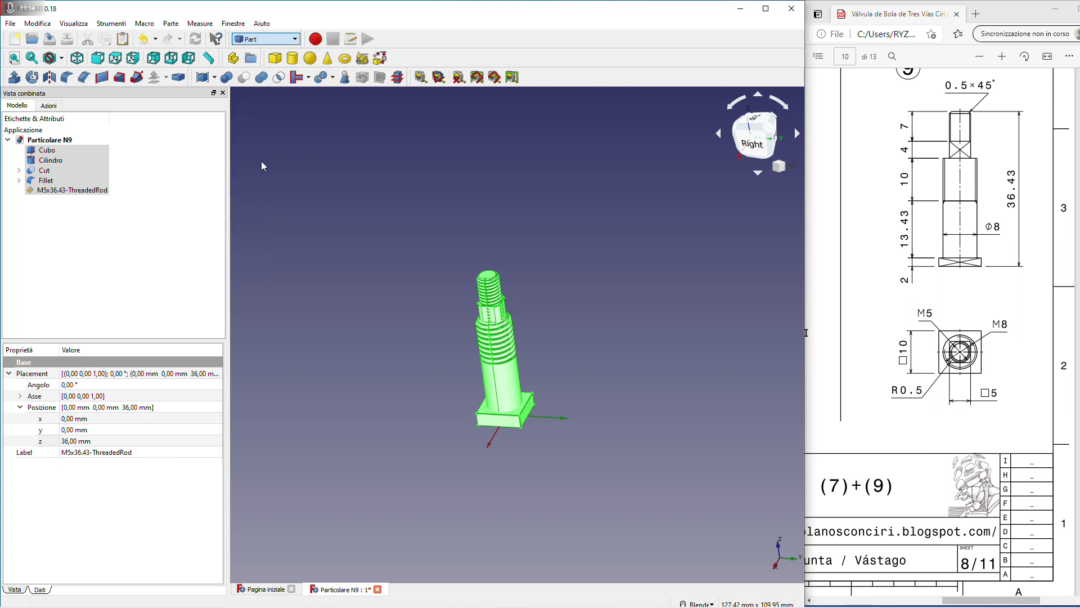
click(260, 79)
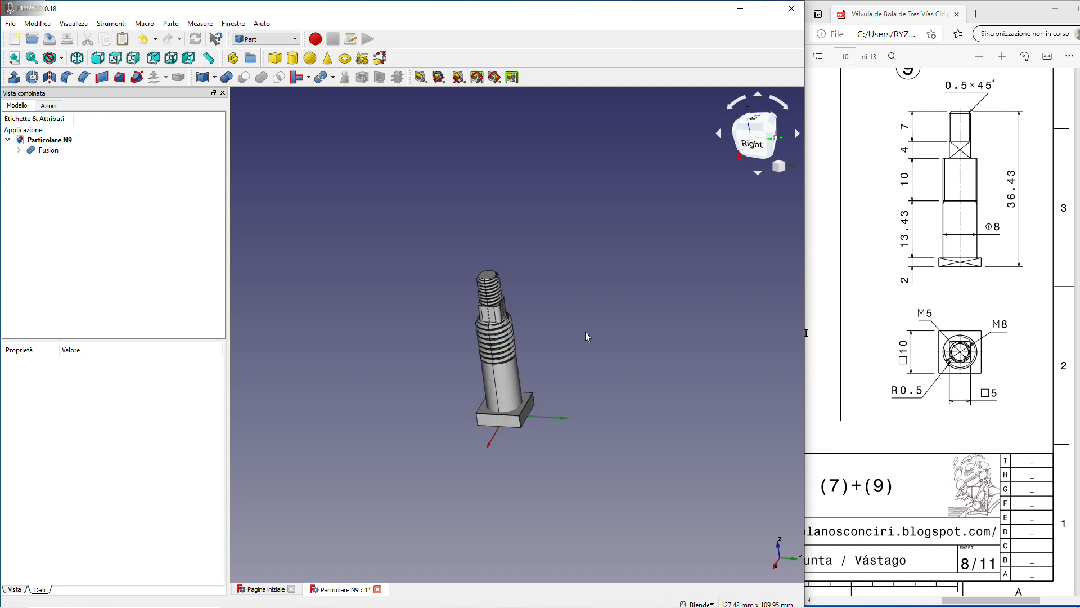
Inspect the square section below the M5 thread and undo the fusion of the stem's bodies
middle_drag(585, 332, 540, 324)
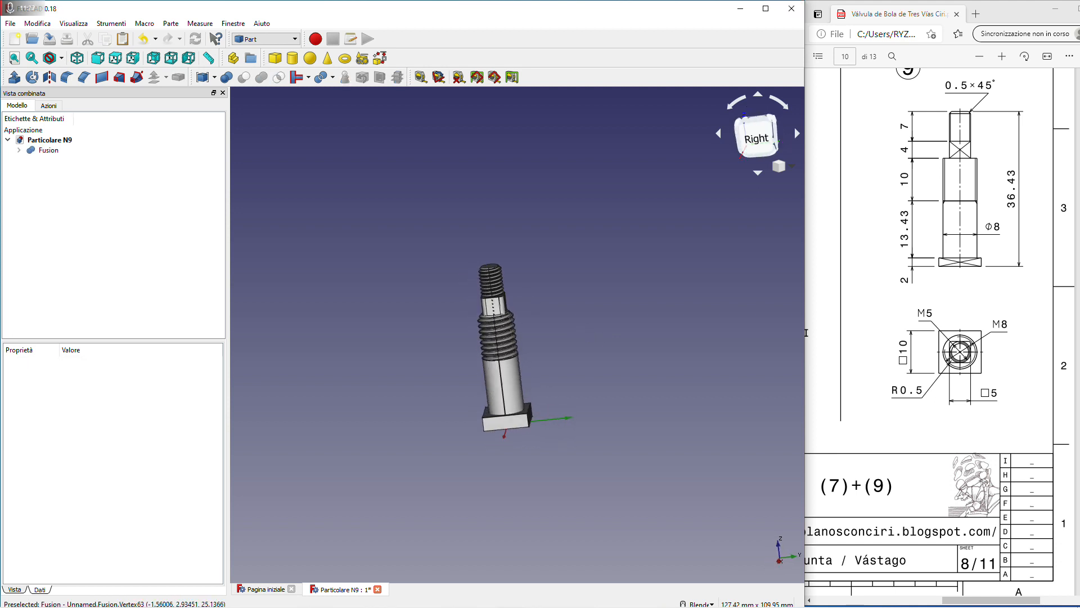
scroll(557, 328, up, 5)
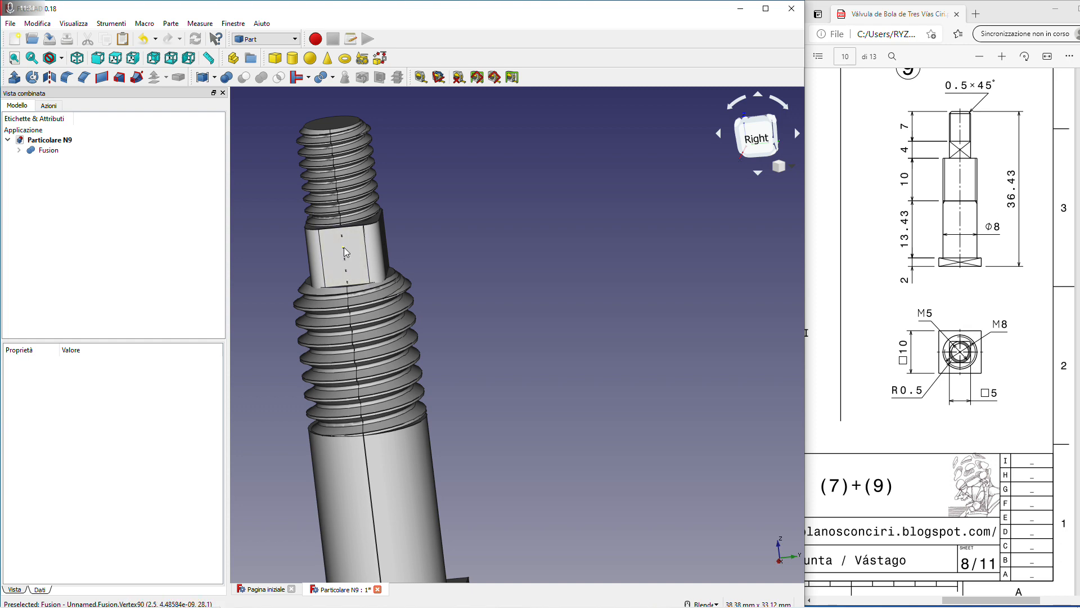
click(795, 131)
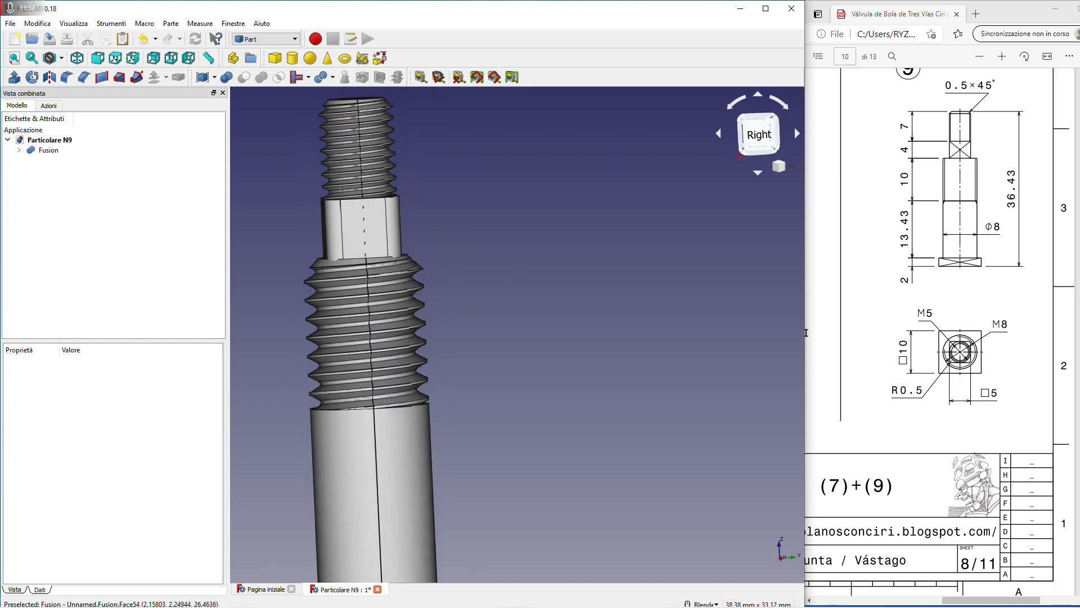
click(37, 23)
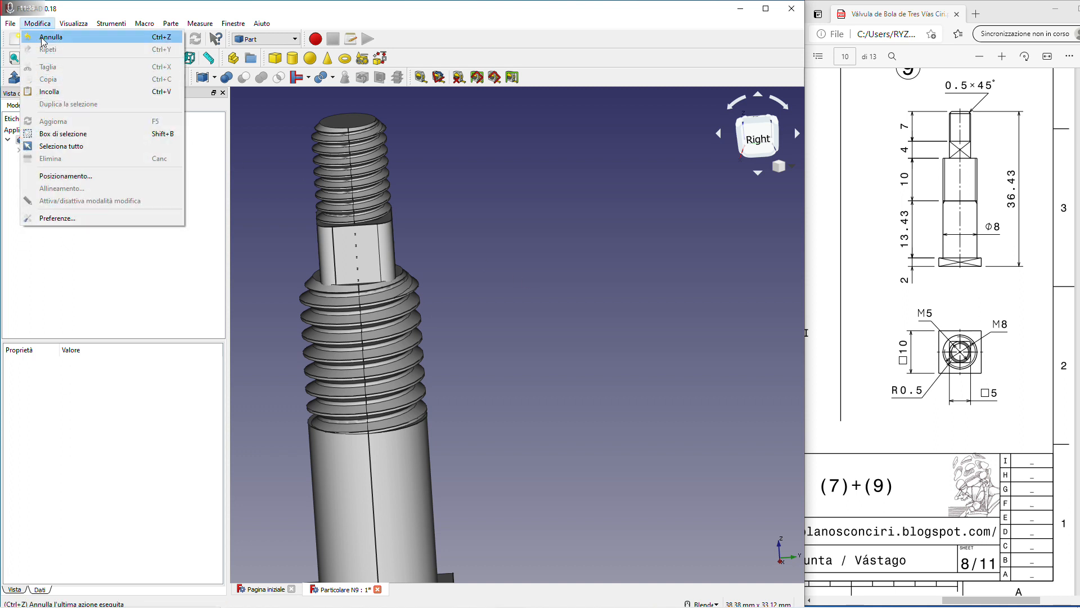
click(50, 35)
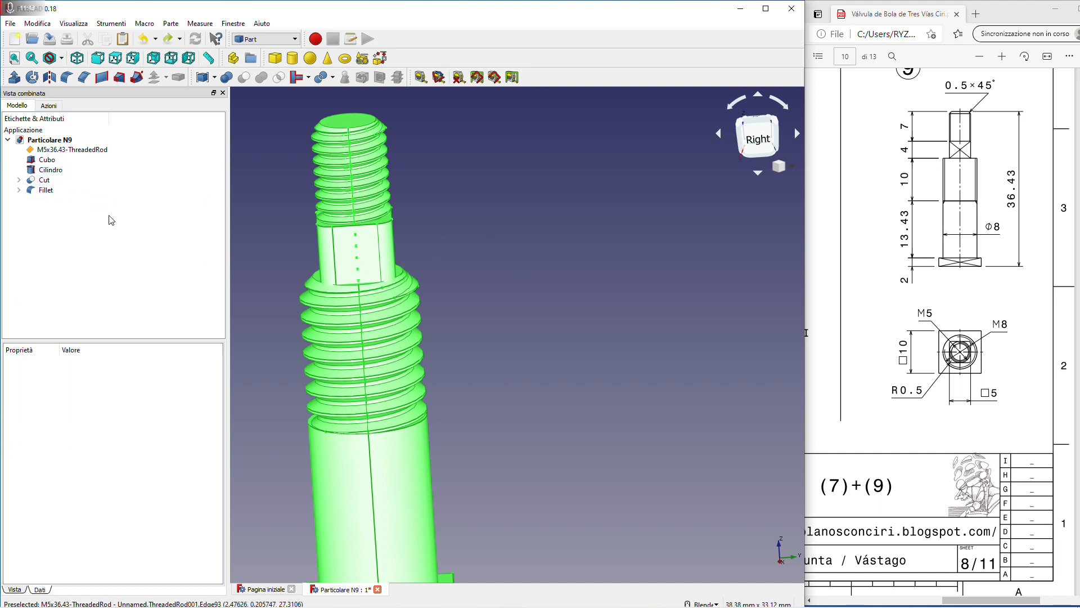
click(366, 250)
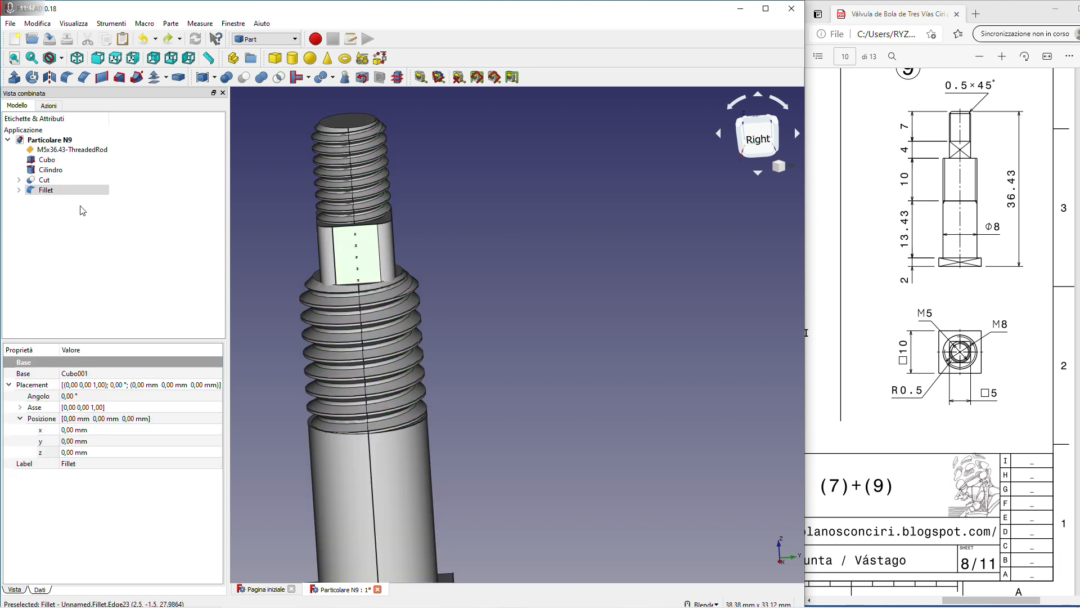
right_click(60, 191)
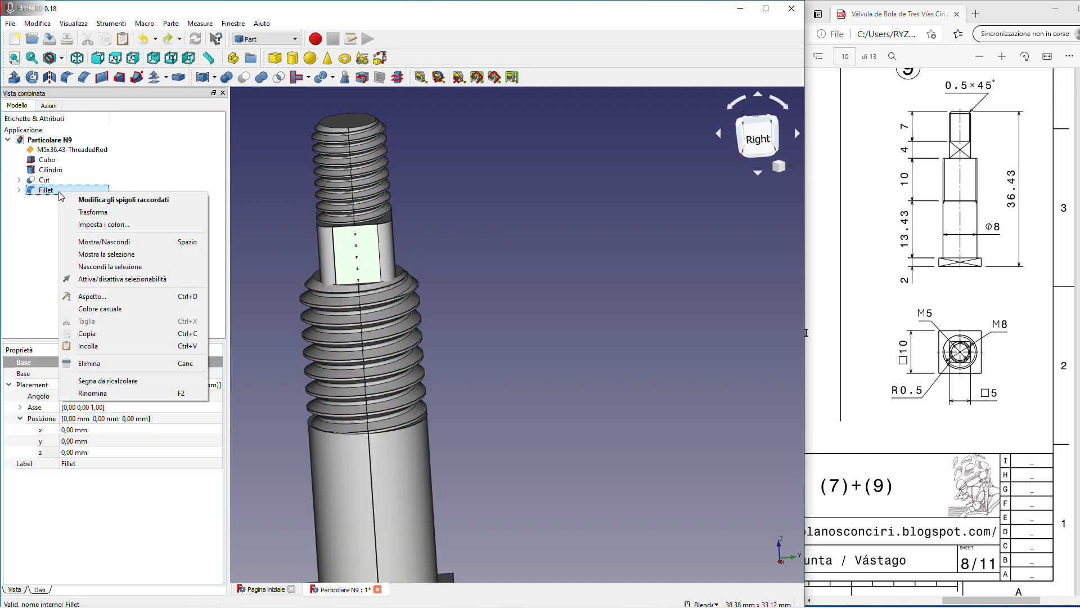
click(528, 233)
click(528, 233)
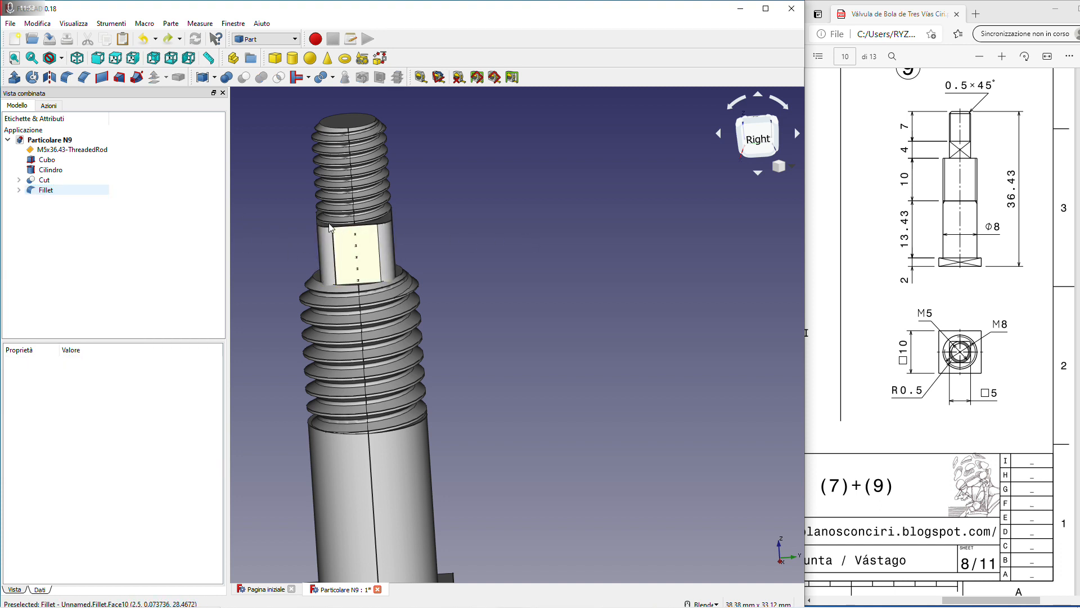
Add a new cube and set its X and Y positions to -5 mm
click(274, 59)
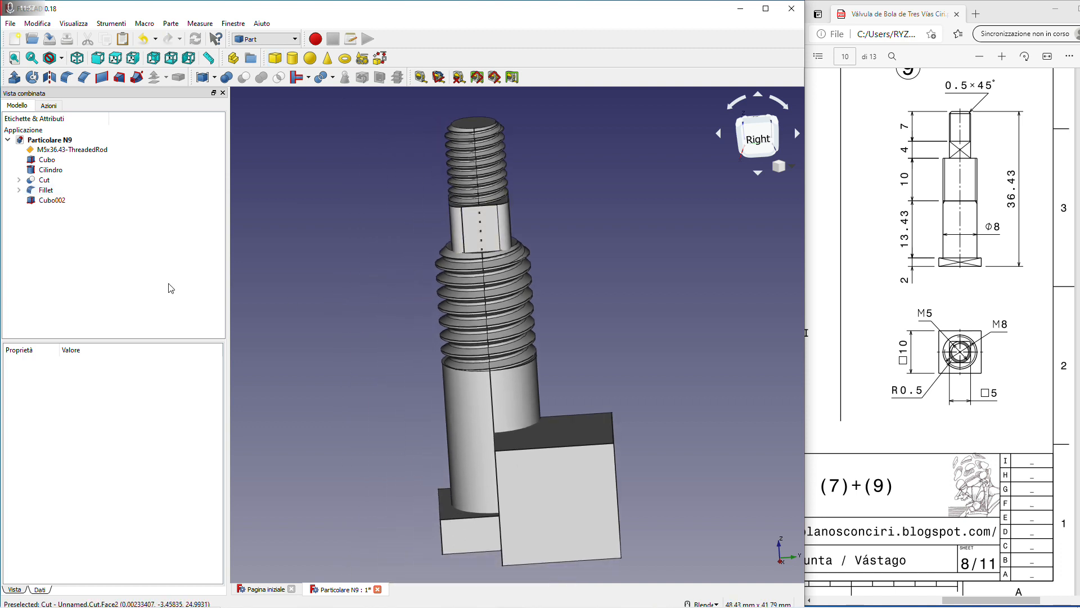
click(52, 200)
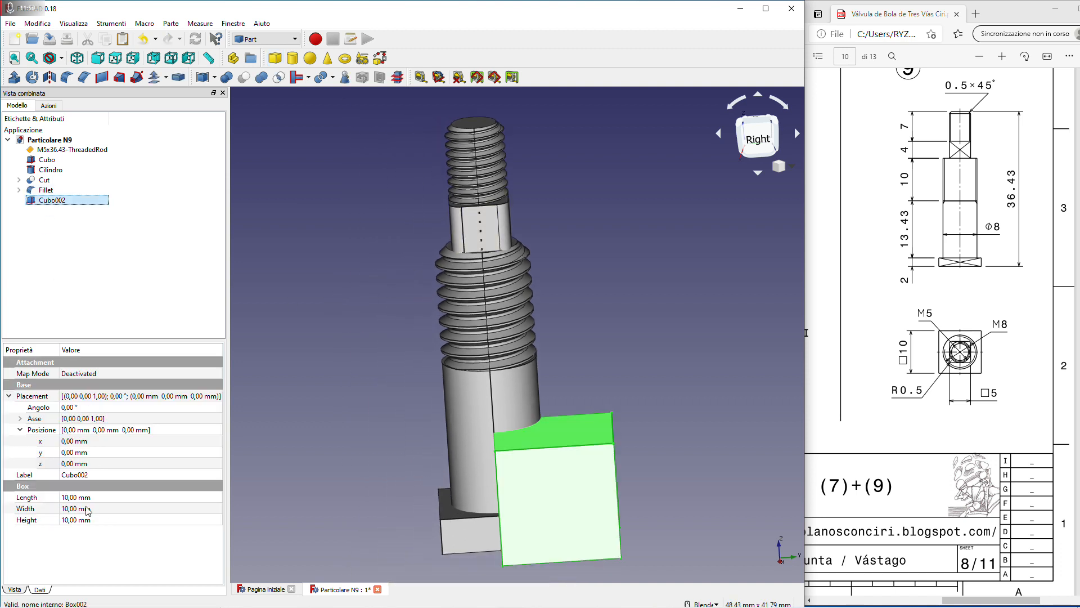
click(79, 453)
scroll(80, 451, down, 5)
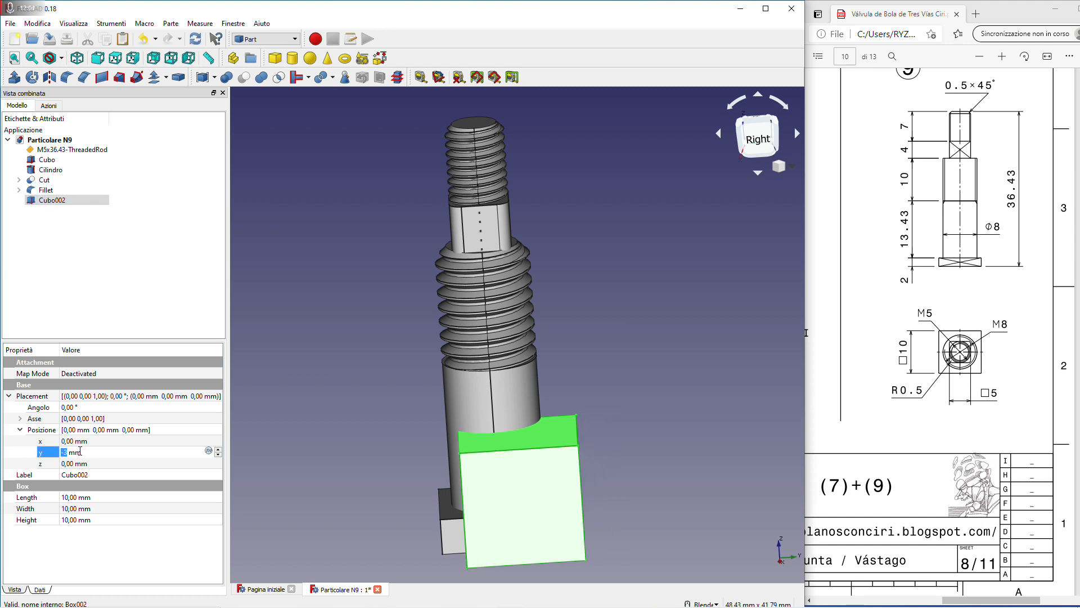
scroll(80, 452, down, 2)
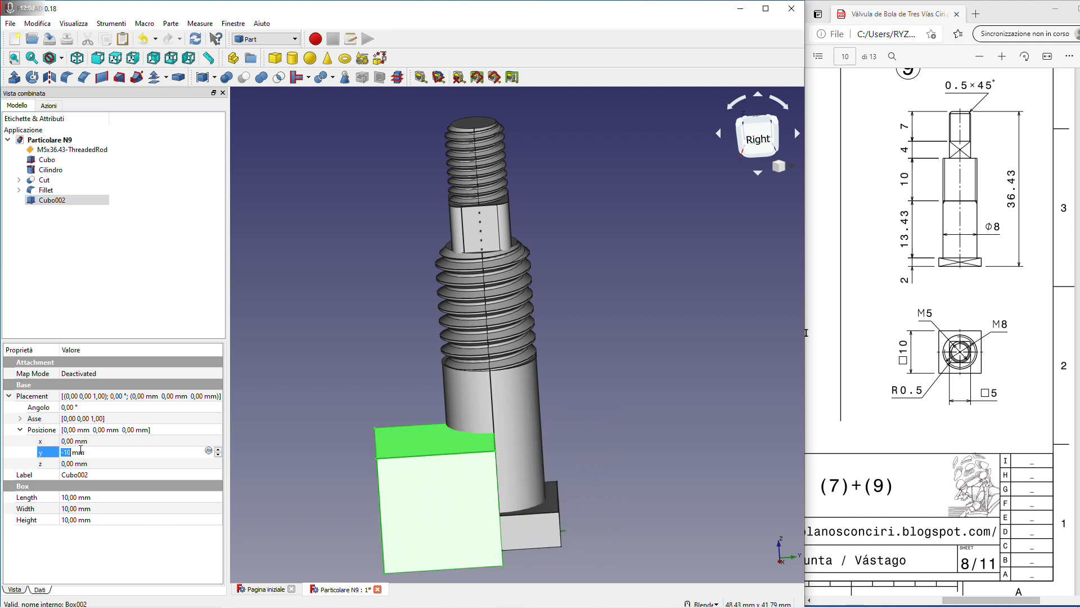
scroll(84, 448, up, 5)
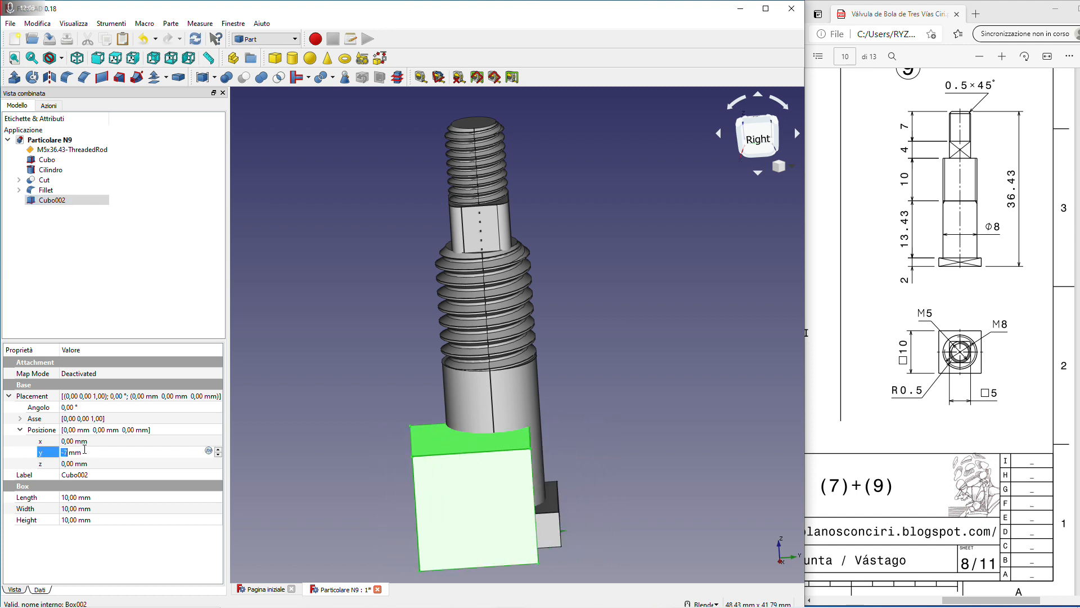
click(92, 441)
scroll(90, 440, down, 5)
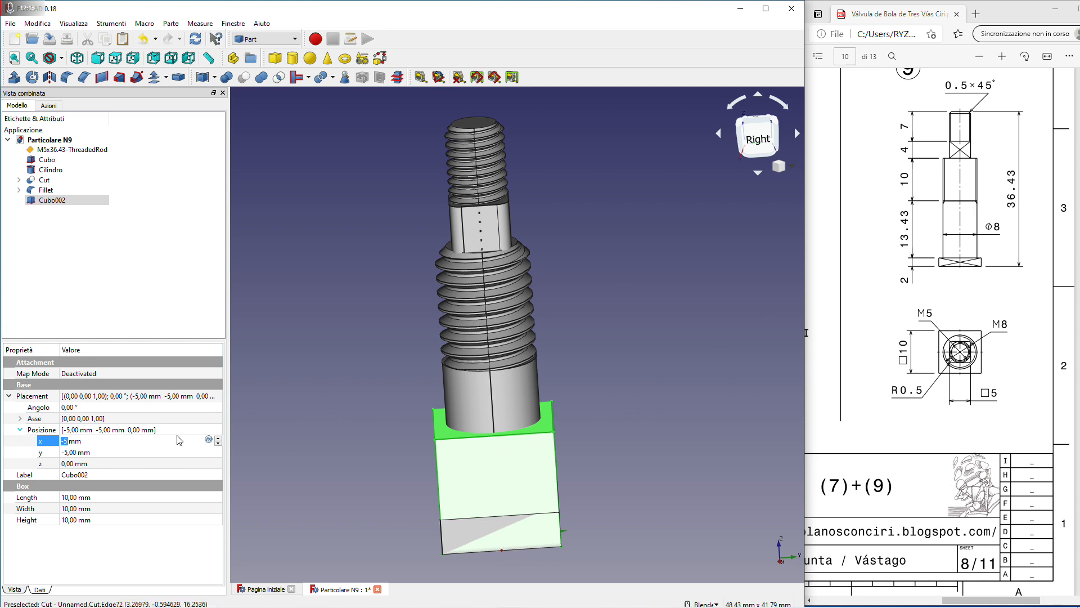
Raise the new cube along Z until its top is level with the top of the square section below the M5 thread
click(81, 464)
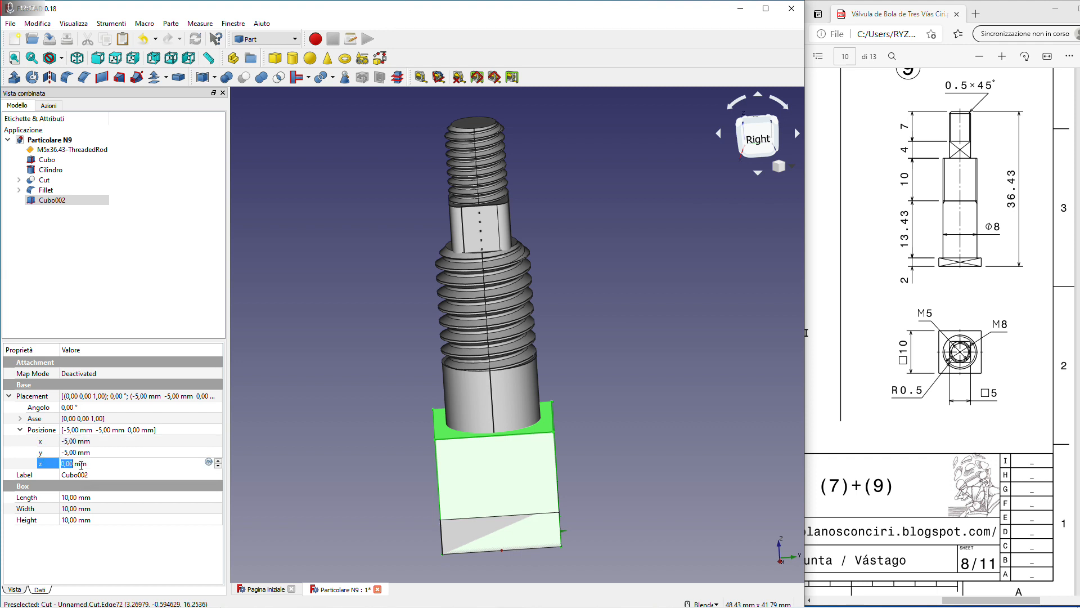
scroll(80, 463, up, 12)
scroll(80, 464, up, 5)
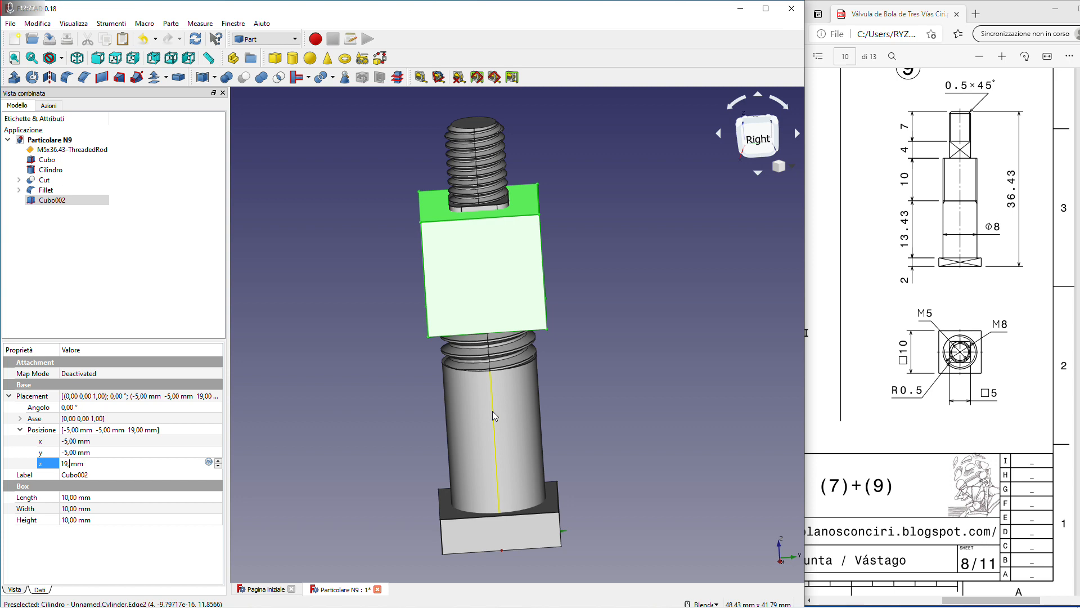
key(Return)
click(688, 319)
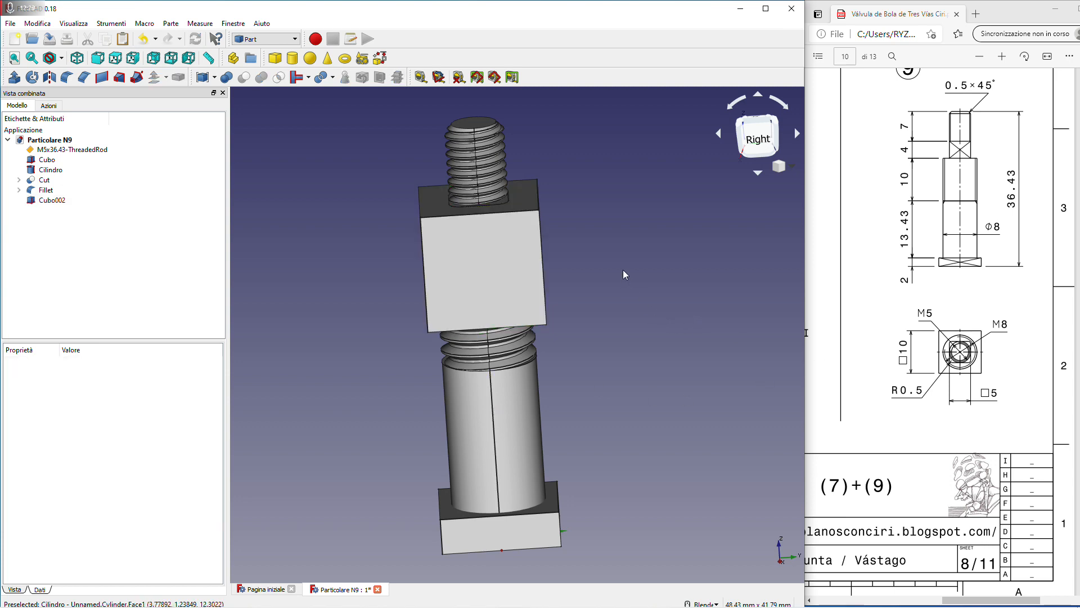
middle_drag(623, 269, 590, 284)
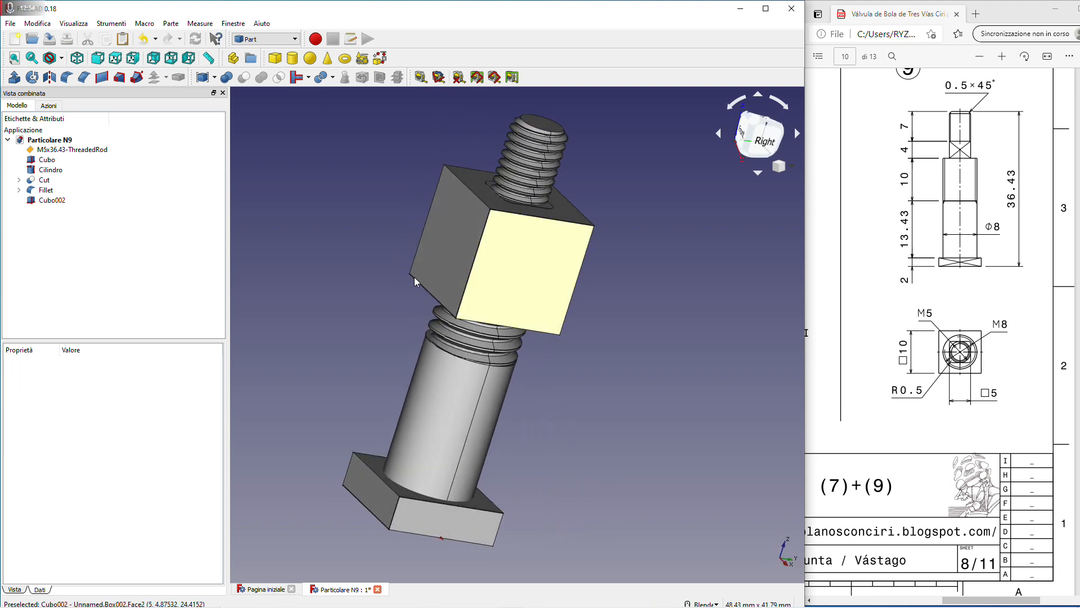
Cut the newest cube away from the M5 threaded rod so only the thread above the square section remains
click(542, 124)
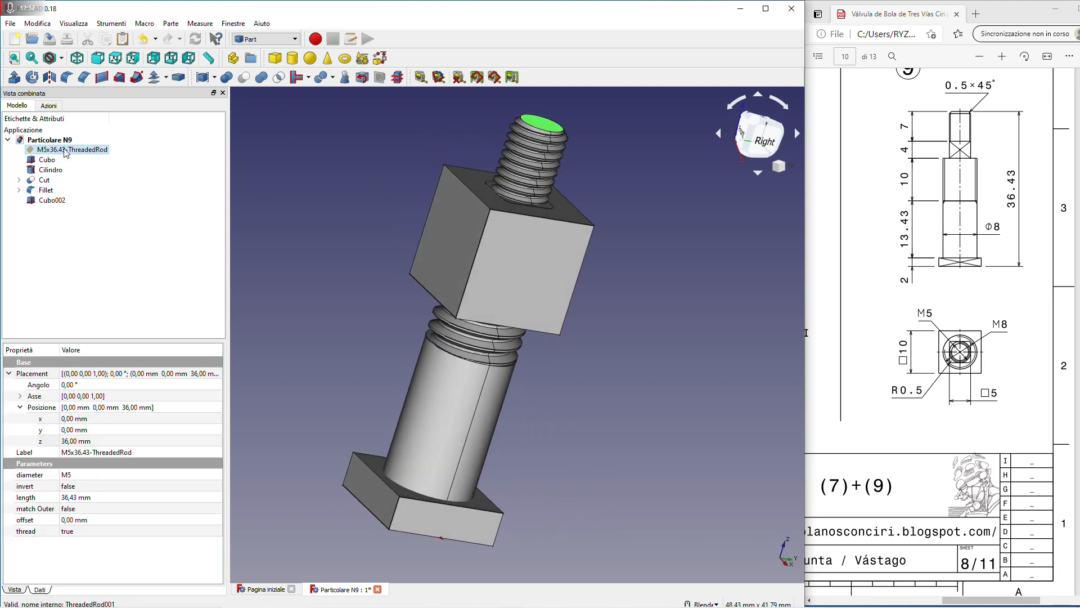
ctrl+click(56, 201)
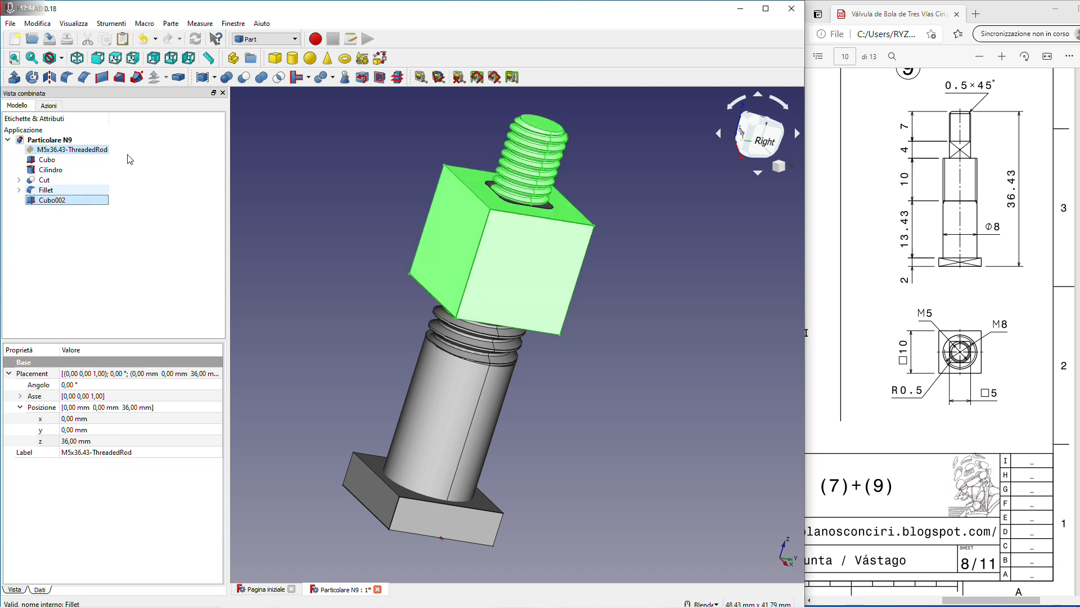
click(244, 79)
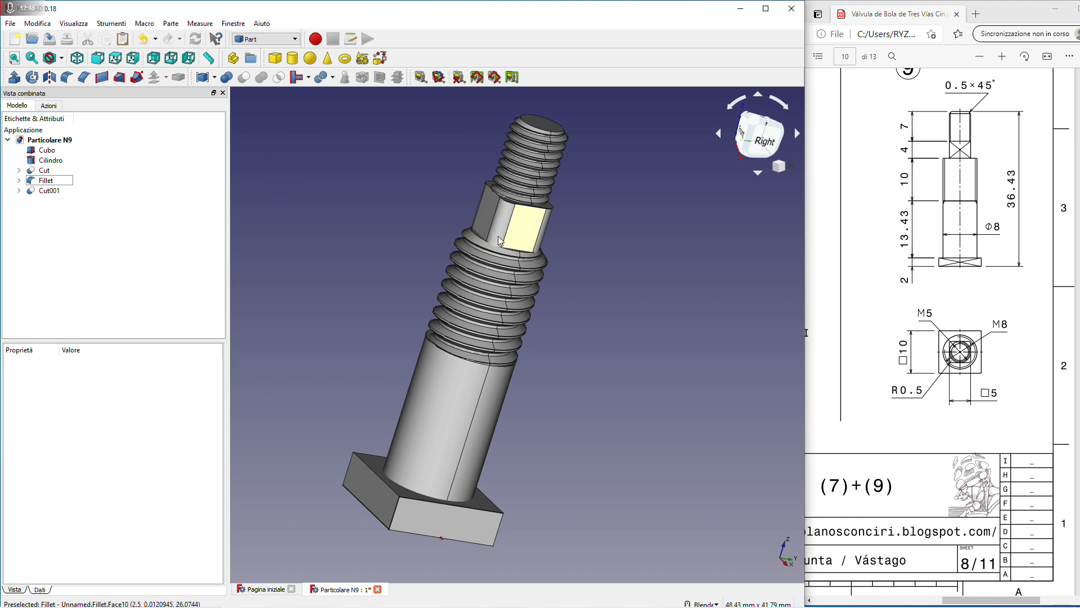
Fuse the cube, the cylinder, both cuts and the fillet into one solid and set Refine to true
click(51, 191)
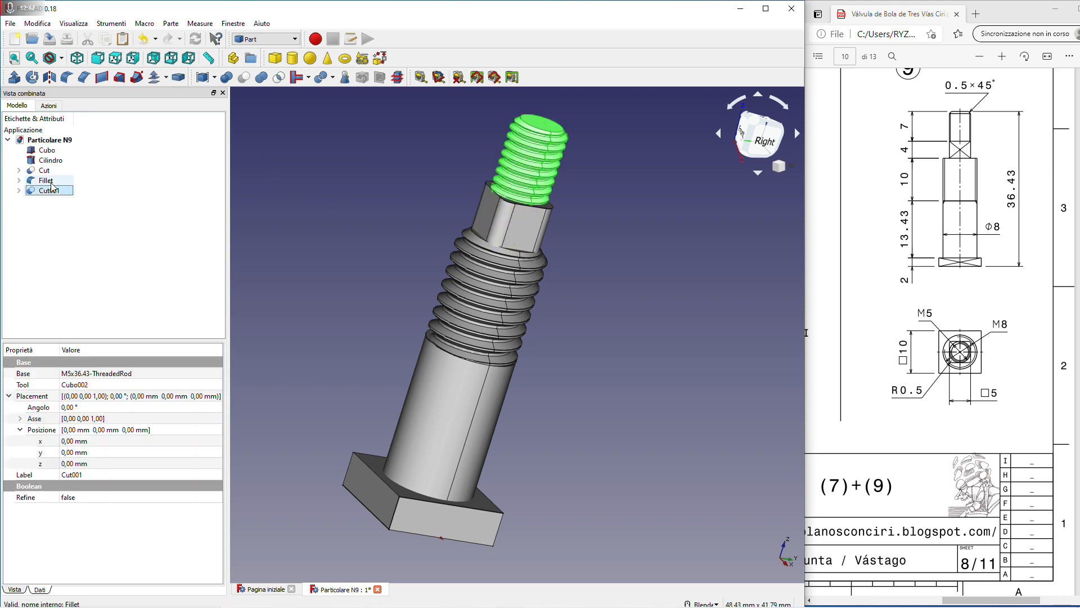
drag(51, 178, 48, 157)
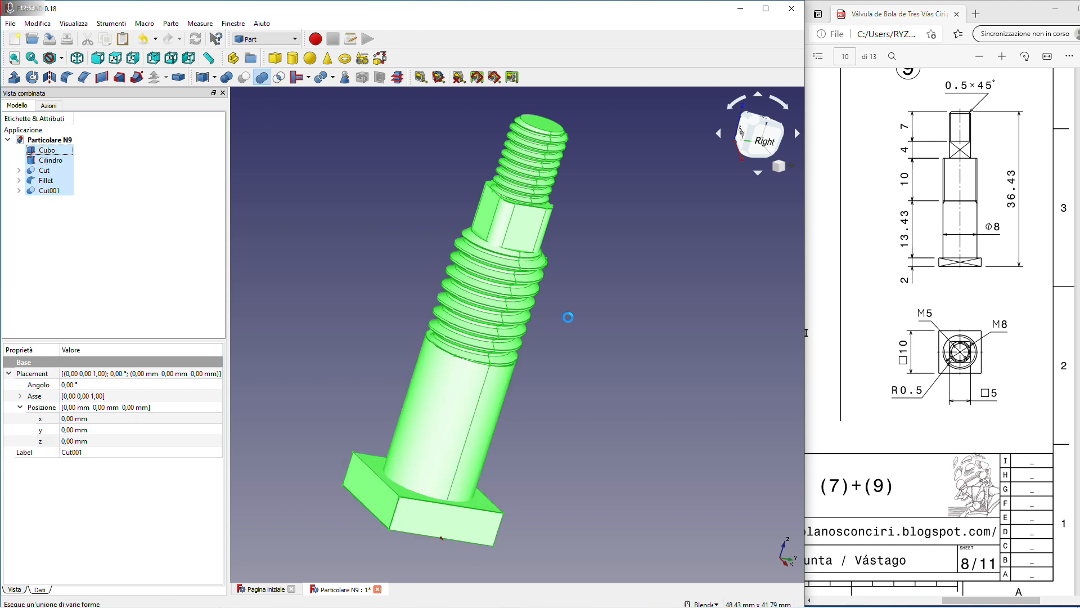
click(41, 153)
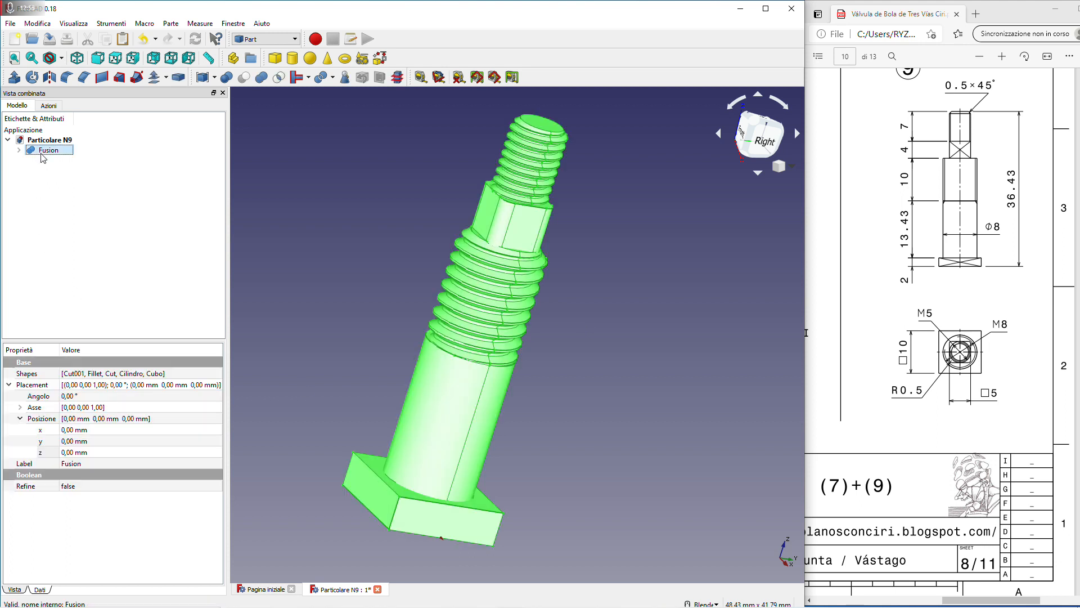
click(68, 485)
click(78, 486)
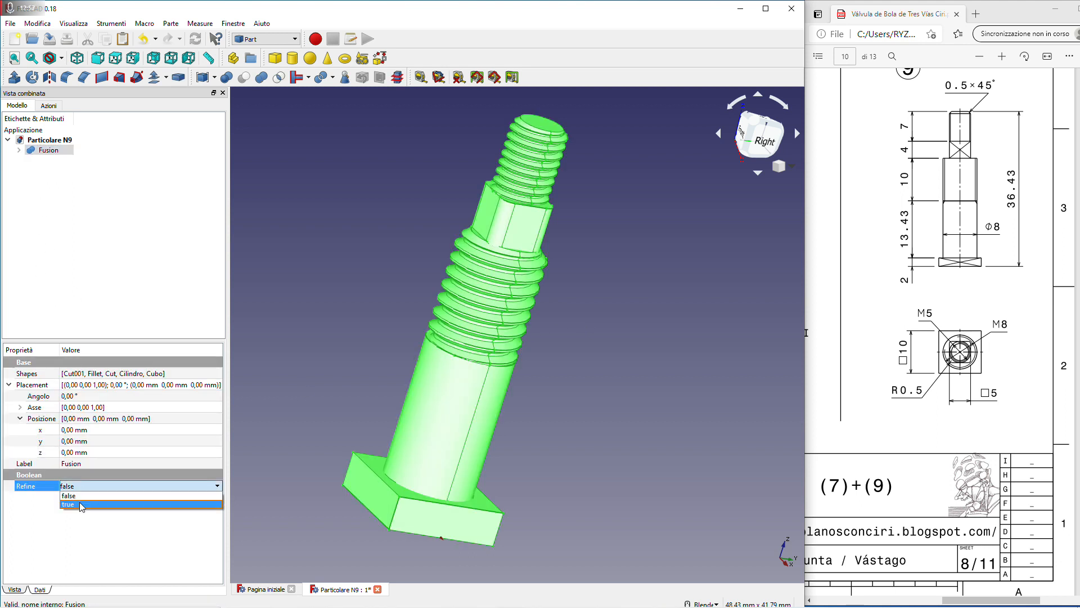
click(81, 504)
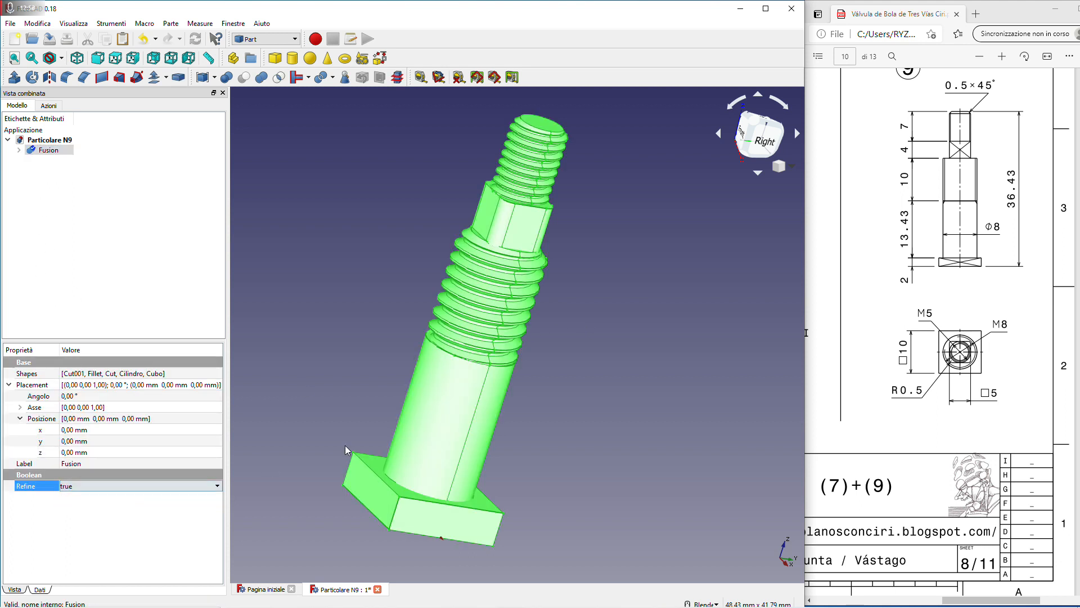
Examine the fused stem from several sides, especially where the M8 thread meets the rounded square section
click(622, 398)
middle_drag(643, 395, 531, 245)
middle_drag(598, 249, 596, 256)
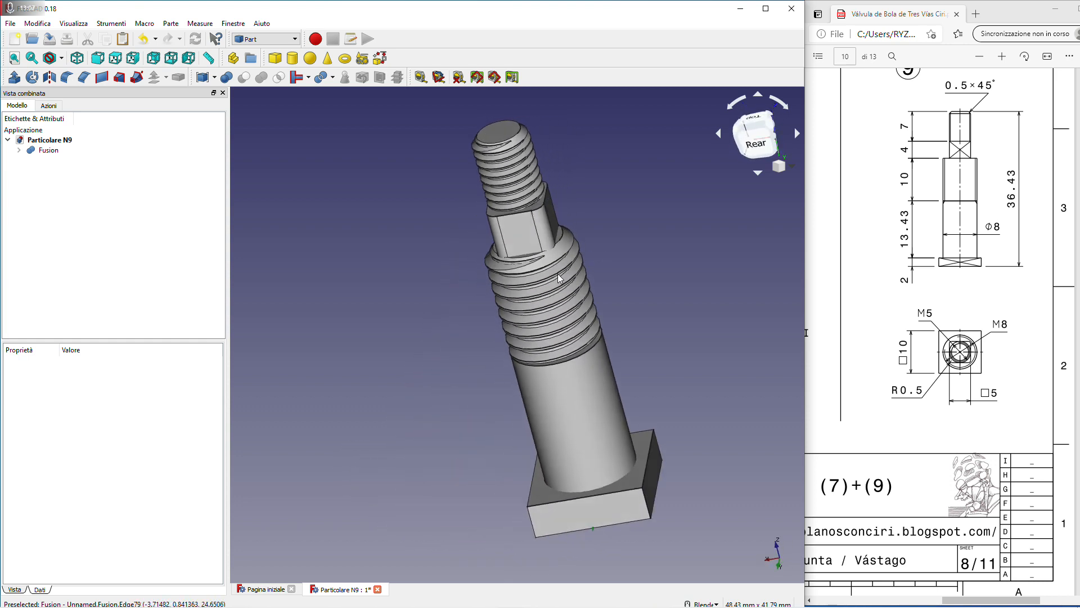
scroll(596, 260, up, 3)
scroll(596, 260, up, 5)
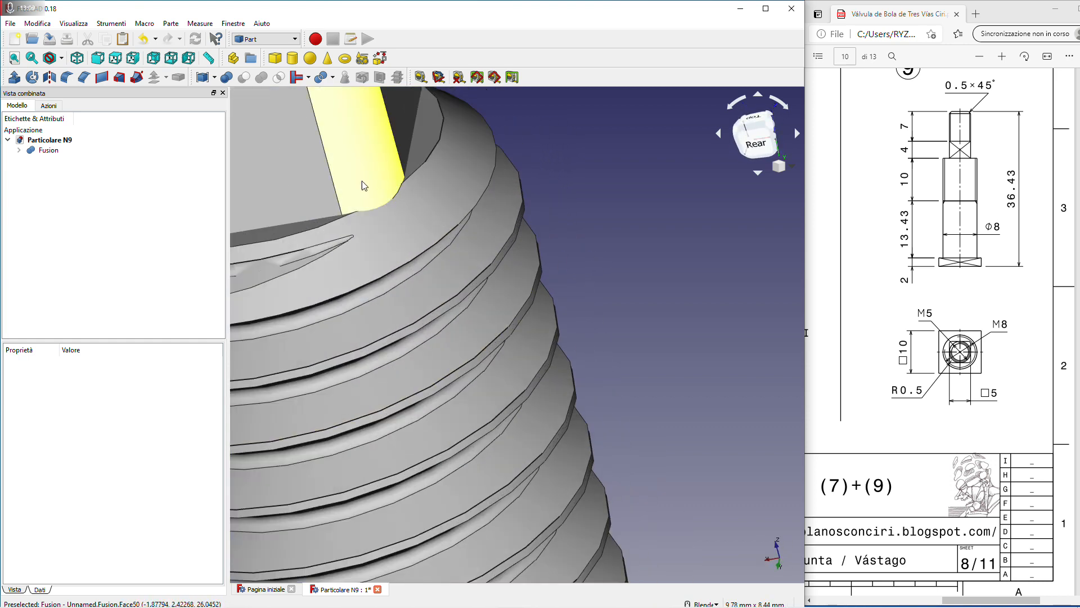
middle_drag(371, 205, 493, 219)
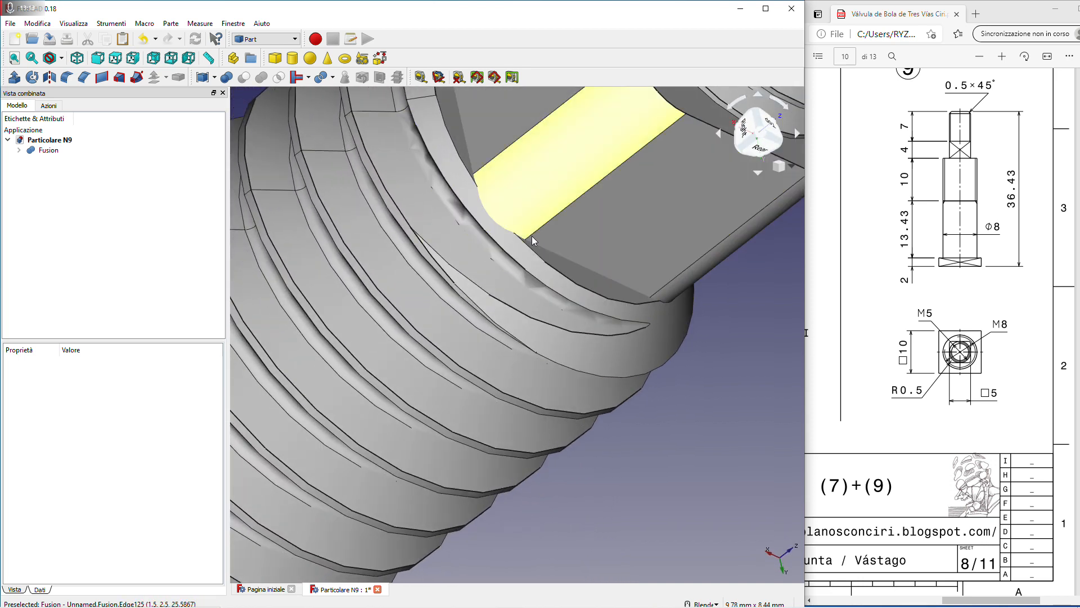
scroll(667, 376, down, 5)
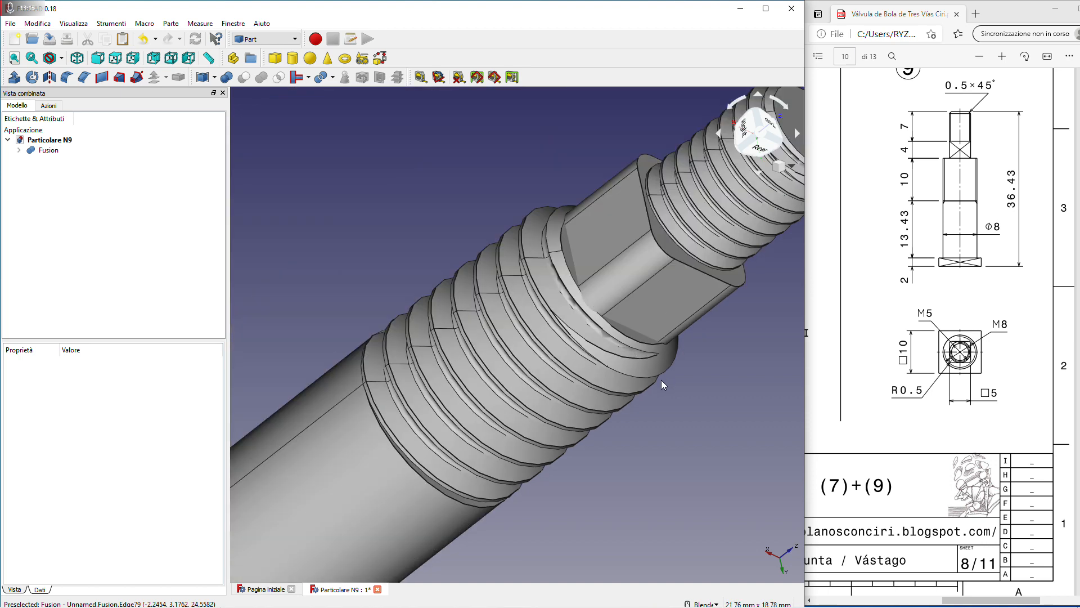
click(794, 127)
middle_drag(461, 304, 574, 279)
scroll(709, 299, down, 5)
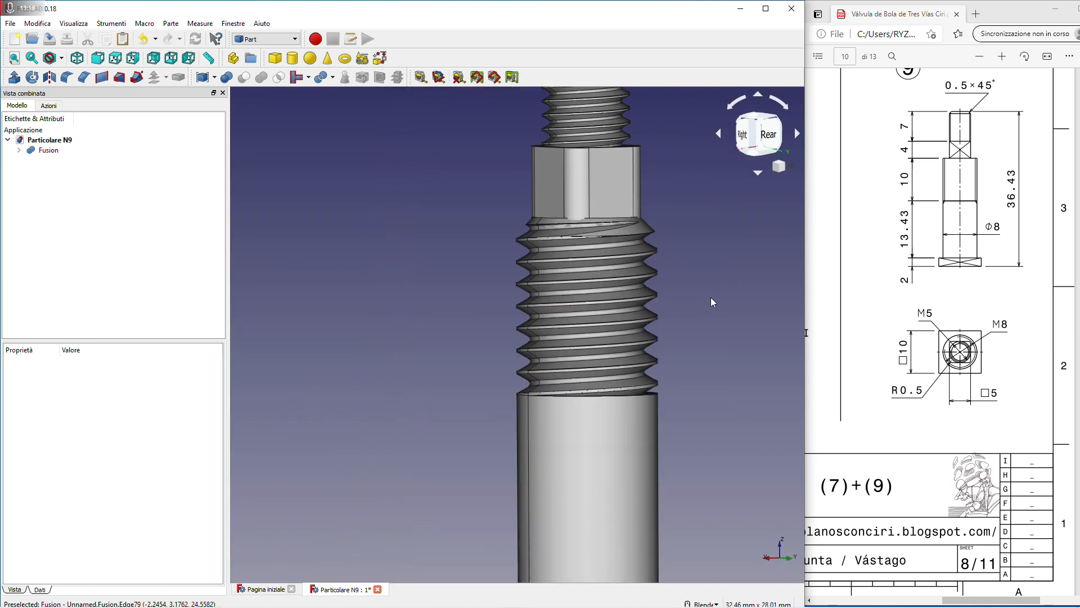
Fillet the eight edges around the upper and lower faces of the stem's square base with a 0.2 mm radius
middle_drag(739, 351, 495, 253)
mouse_move(486, 393)
middle_down()
mouse_move(506, 388)
mouse_move(490, 376)
middle_up()
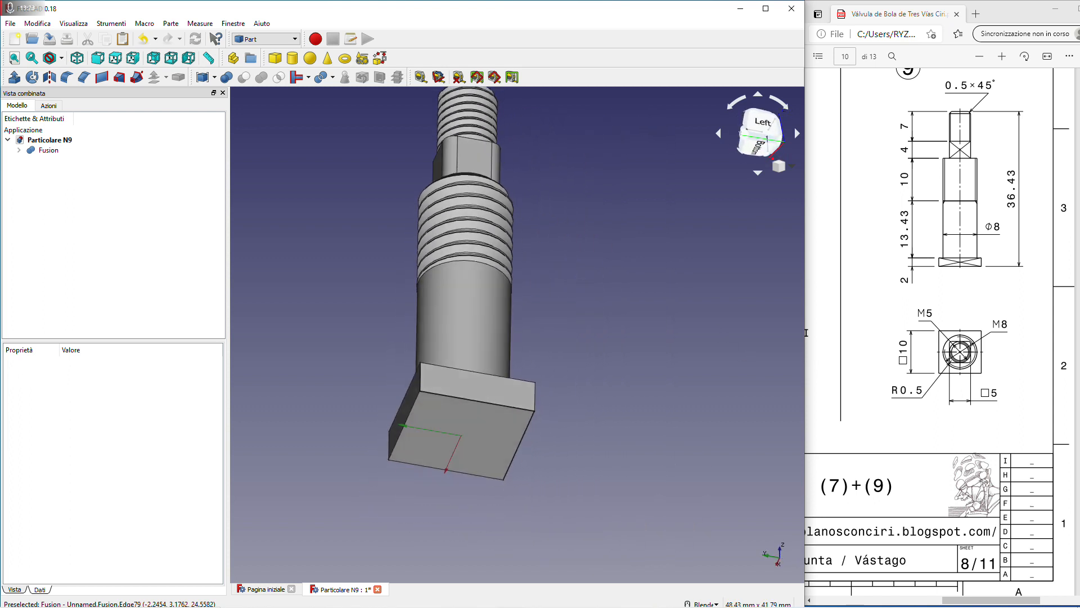
click(498, 387)
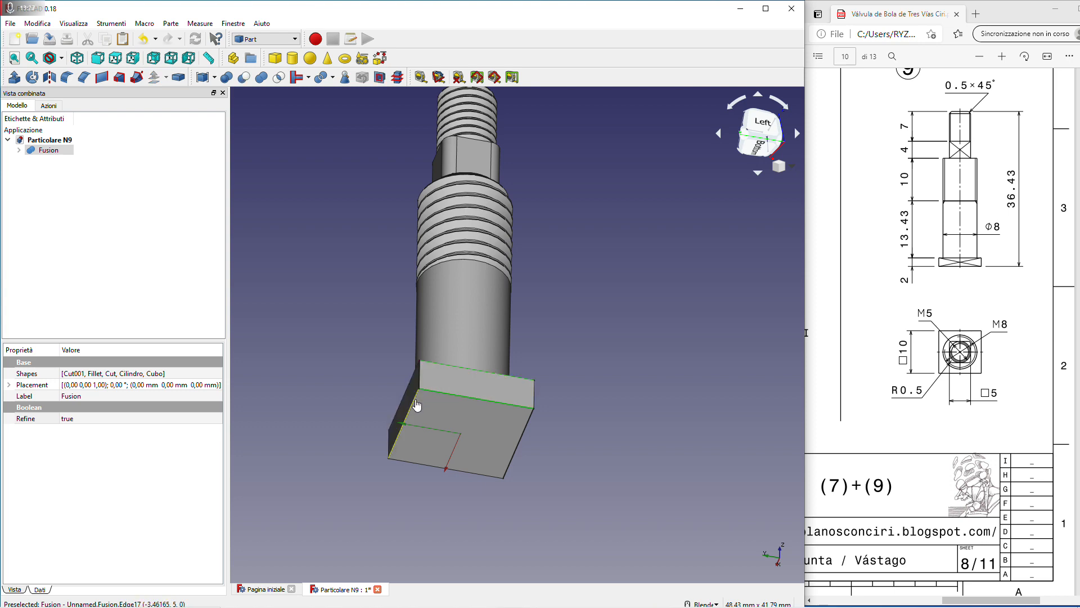
middle_drag(482, 398, 540, 354)
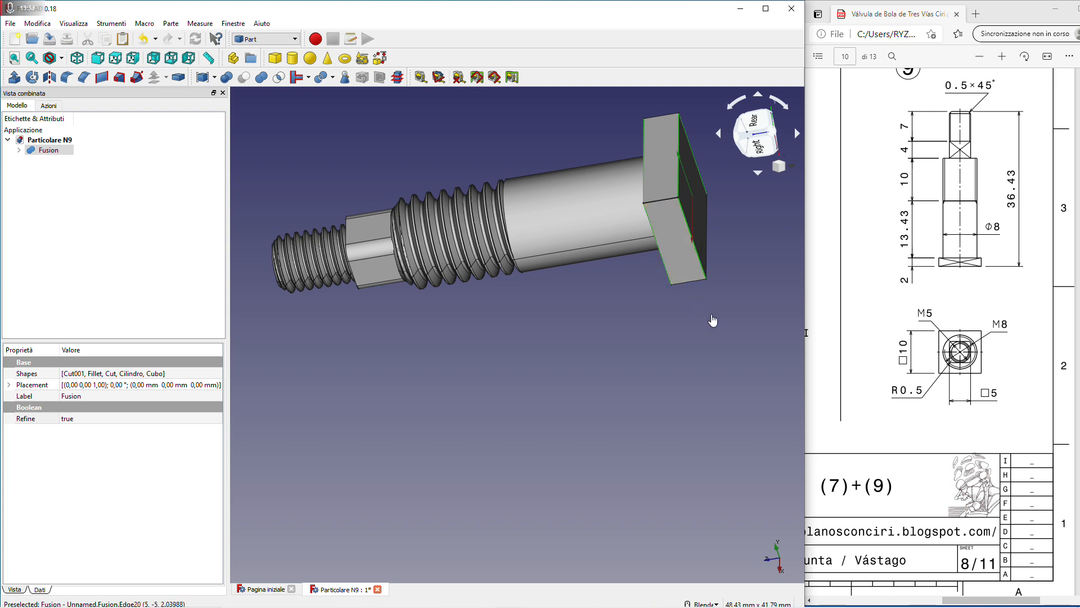
middle_drag(712, 319, 382, 253)
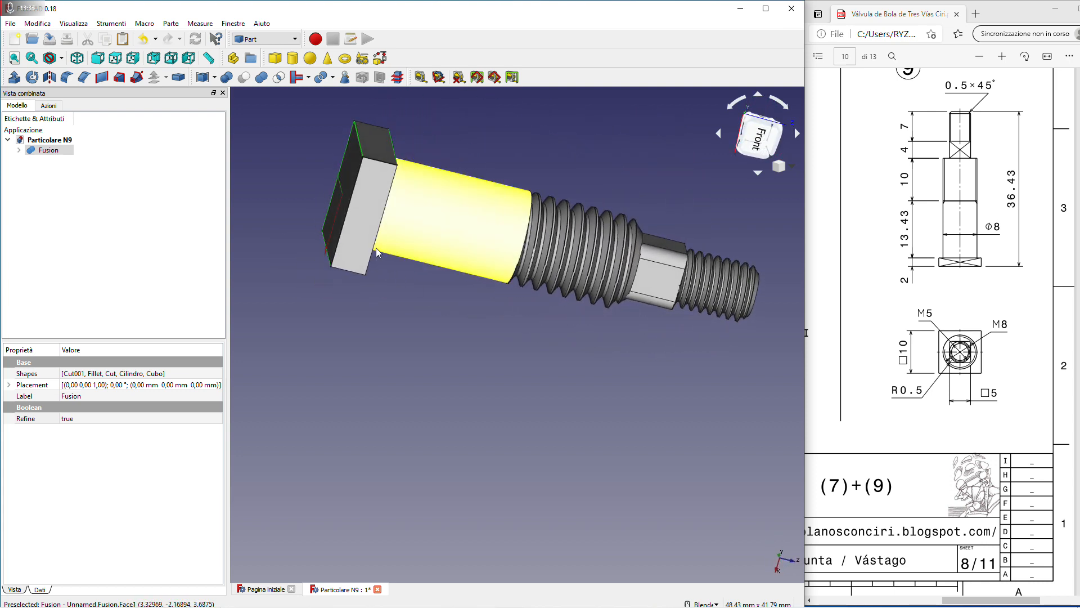
ctrl+click(375, 247)
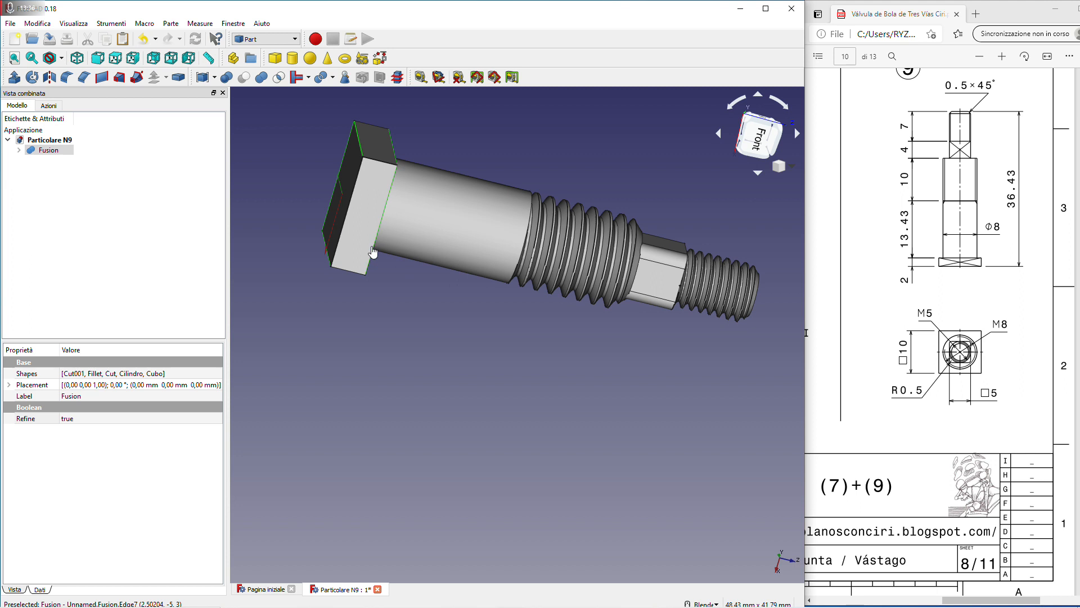
ctrl+click(343, 227)
click(67, 77)
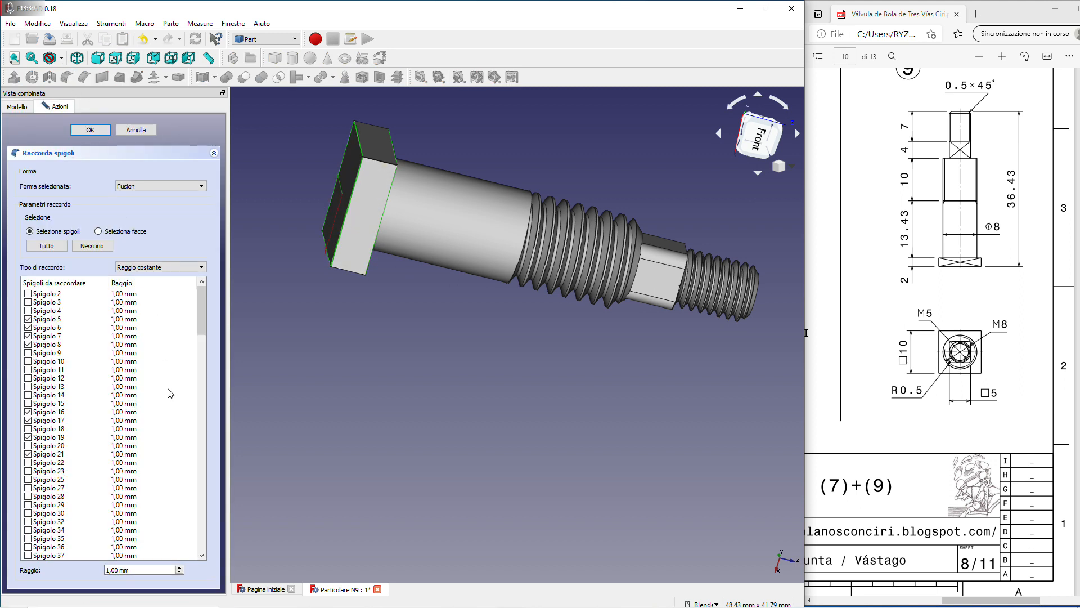
scroll(142, 570, down, 3)
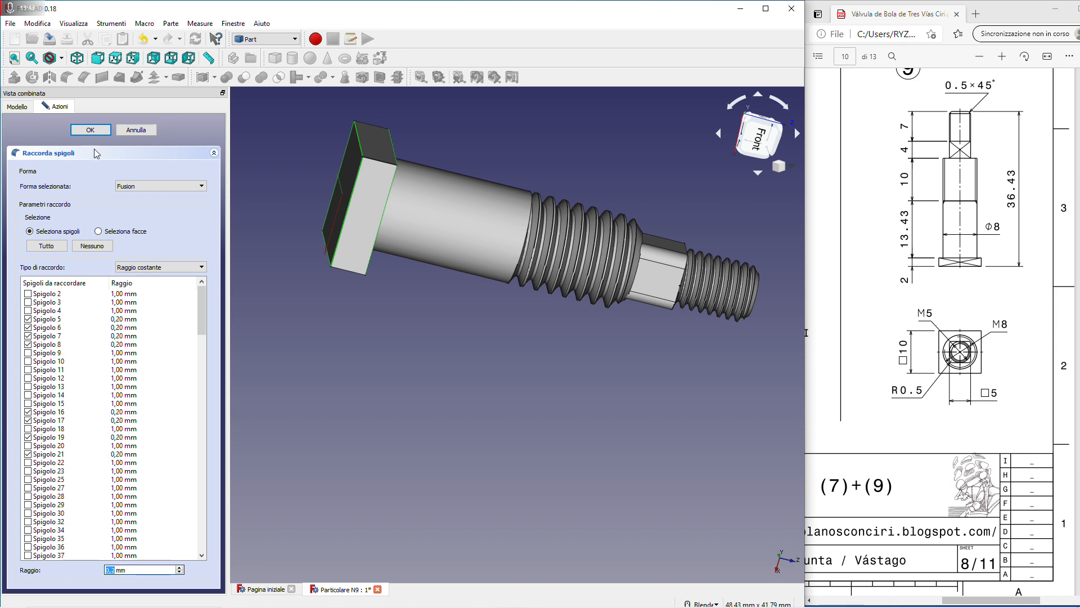
click(91, 131)
Check the filleted base of the finished stem and save the document
middle_drag(383, 281, 451, 349)
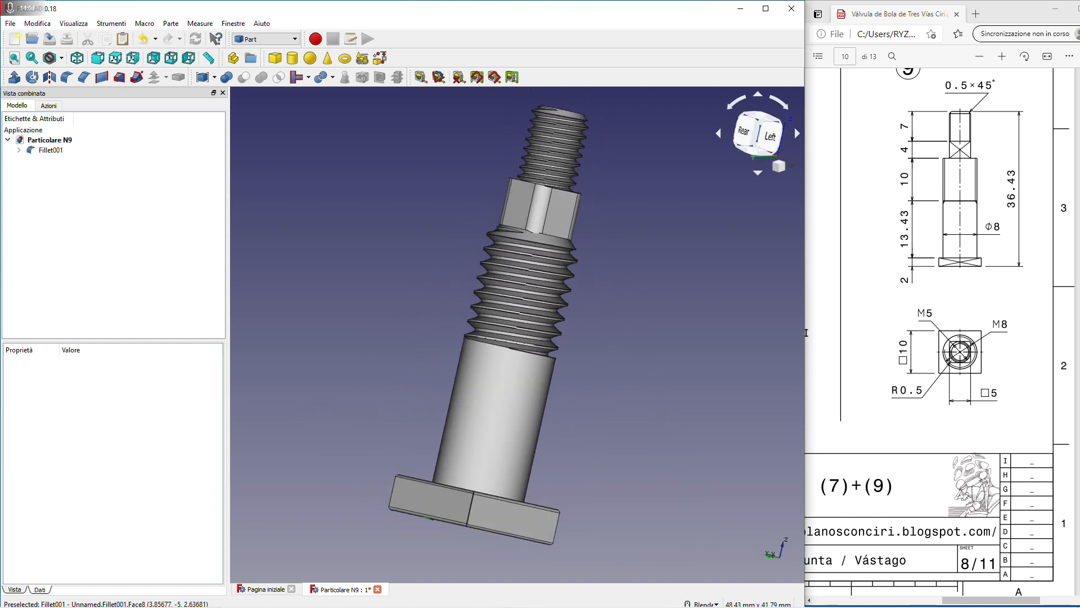
middle_drag(552, 467, 478, 448)
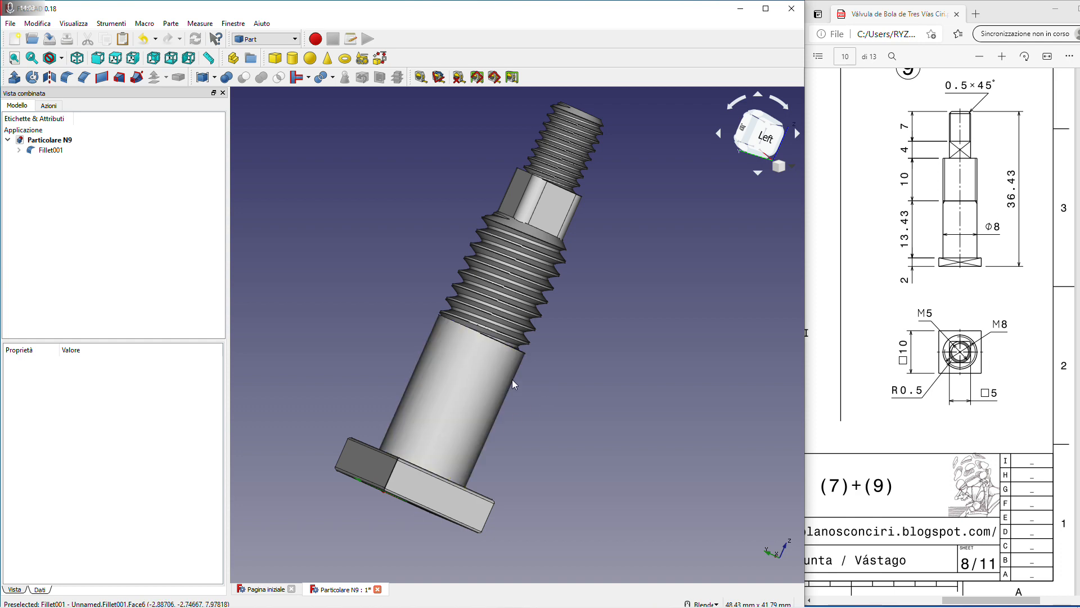
click(50, 43)
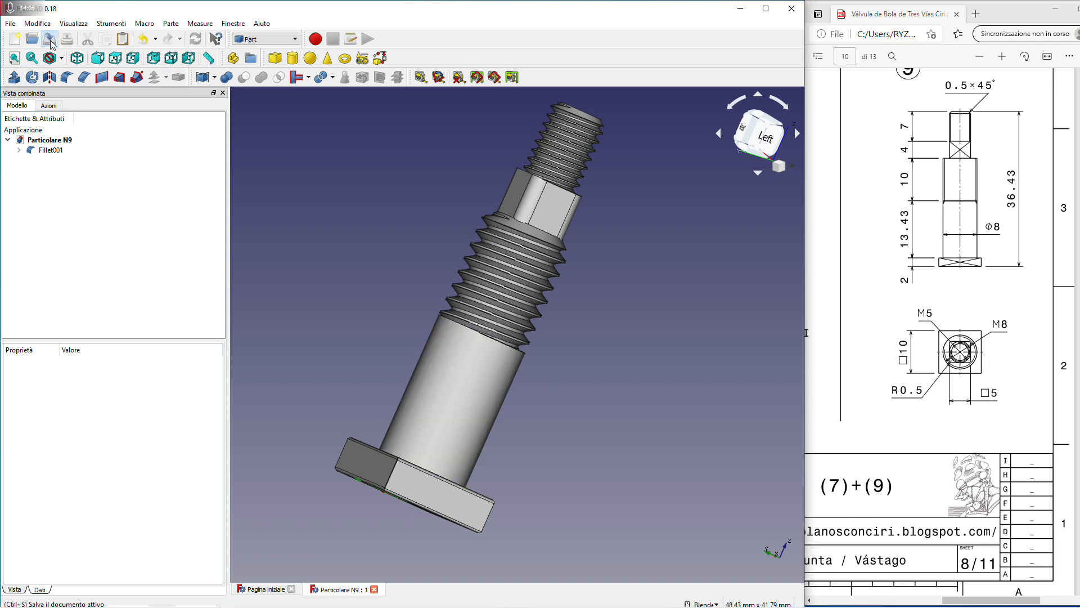
Browse the PDF drawing to sheet 11/11 and view parts 11, 12 and 13
scroll(921, 293, down, 20)
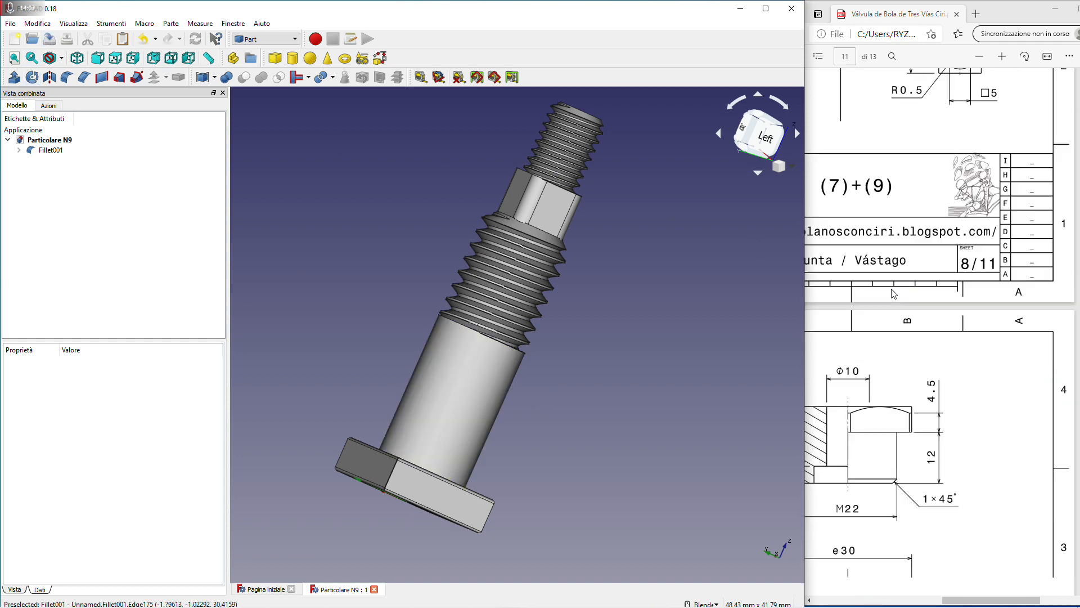
scroll(894, 296, down, 5)
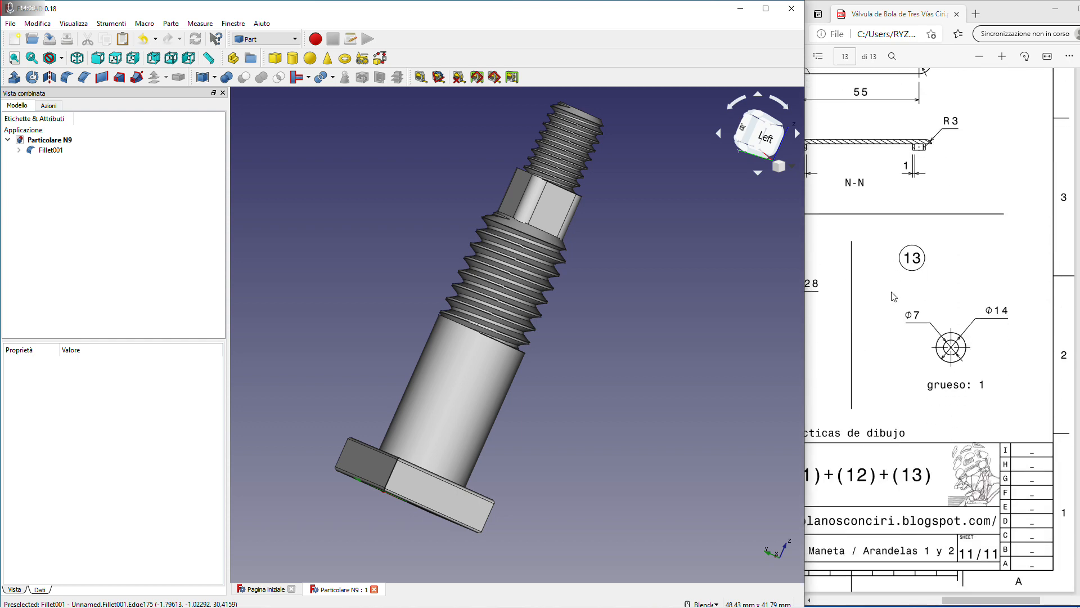
scroll(961, 576, left, 3)
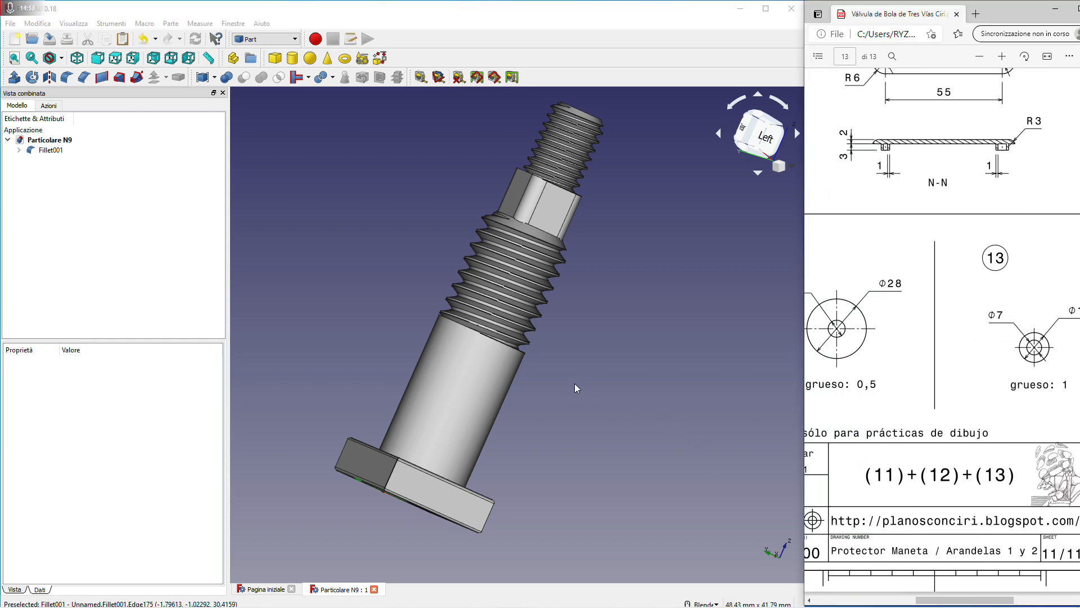
scroll(895, 268, up, 2)
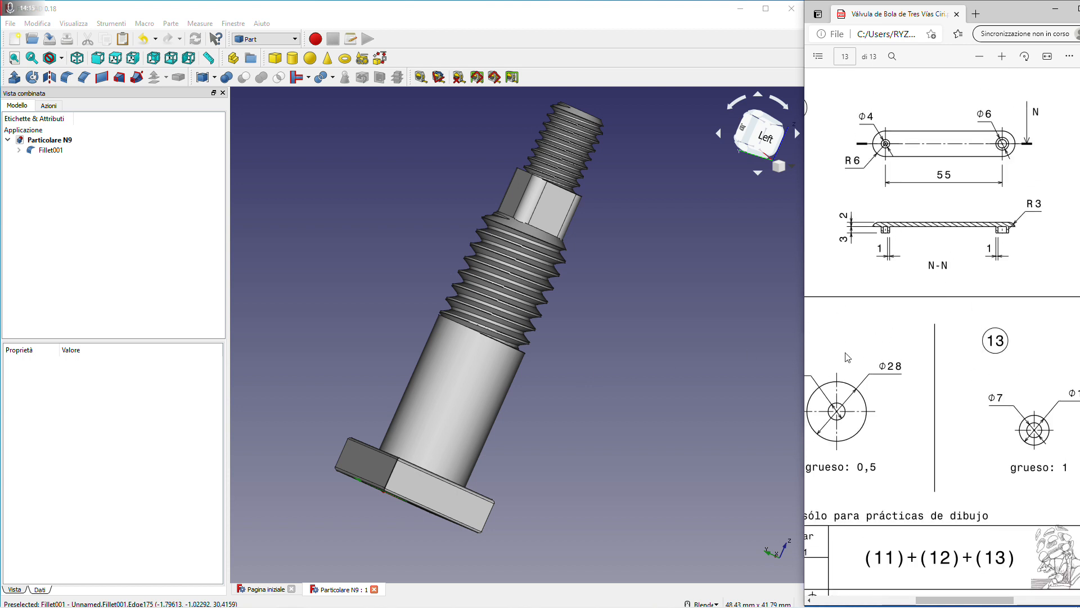